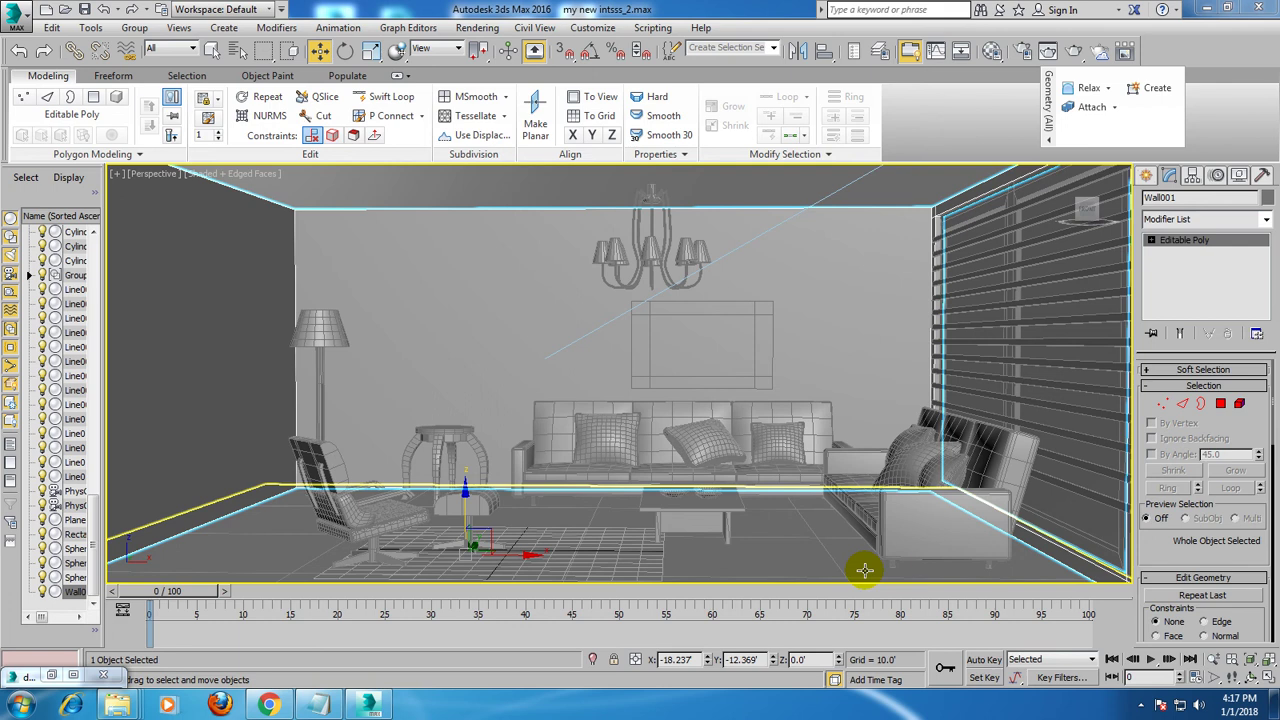
- Delete the notes' two closing lines, retitle them Part 5, and minimize Notepad
click(318, 705)
drag(377, 297, 4, 117)
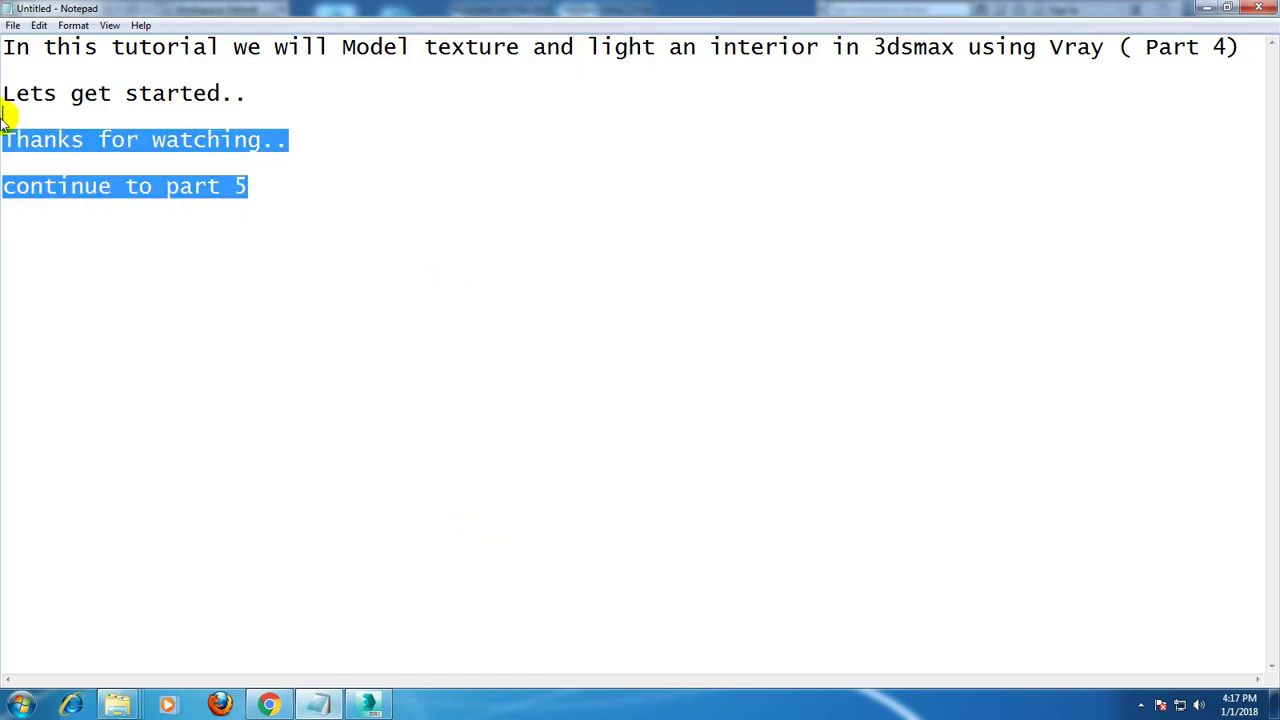
key(Delete)
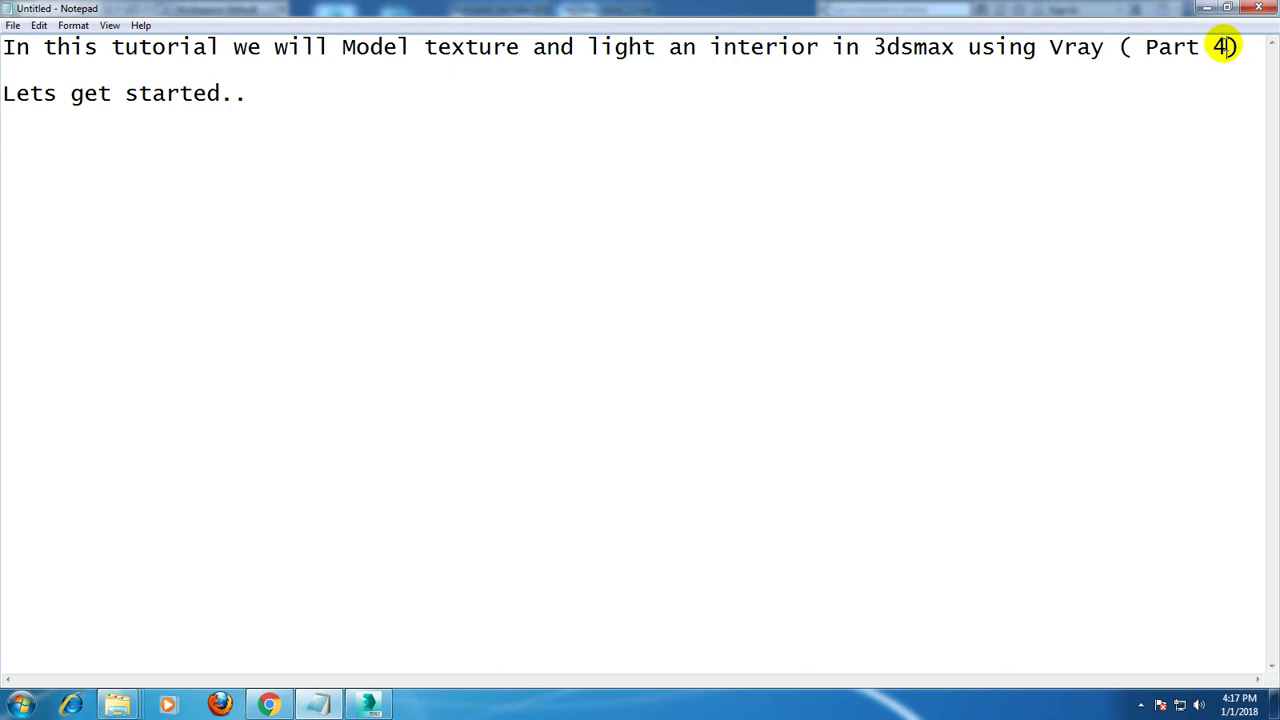
text(5)
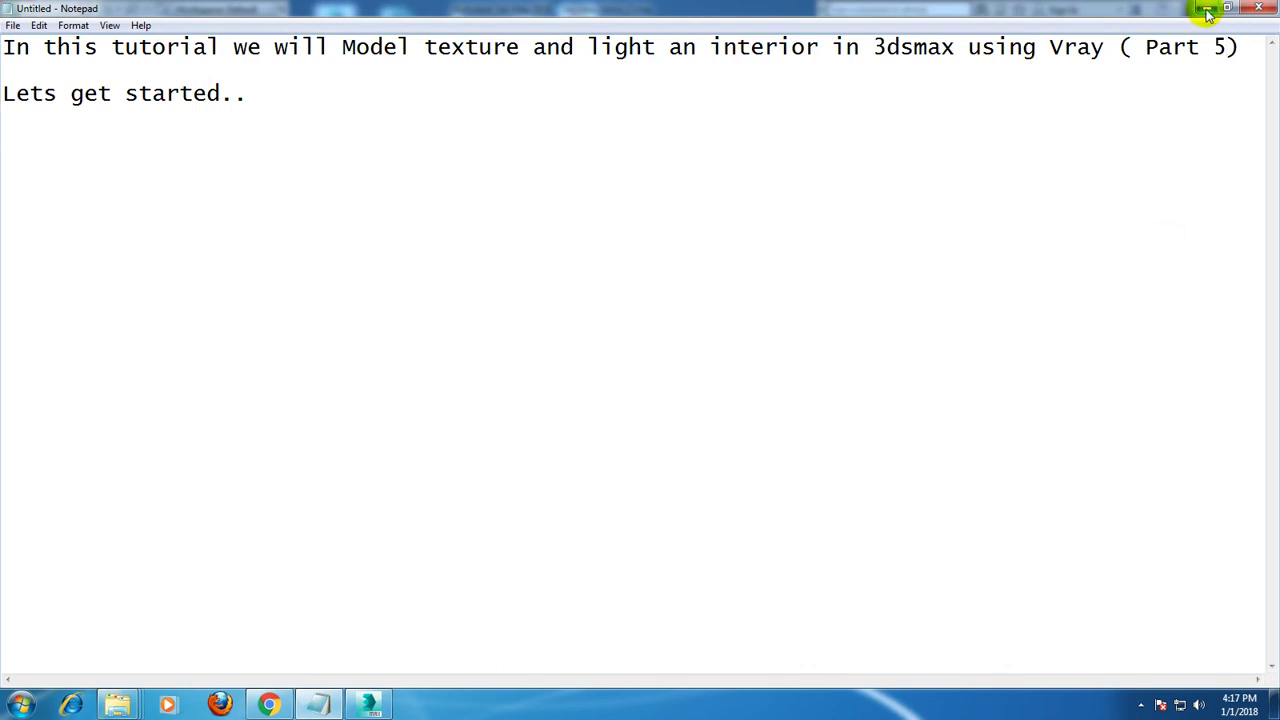
click(1207, 12)
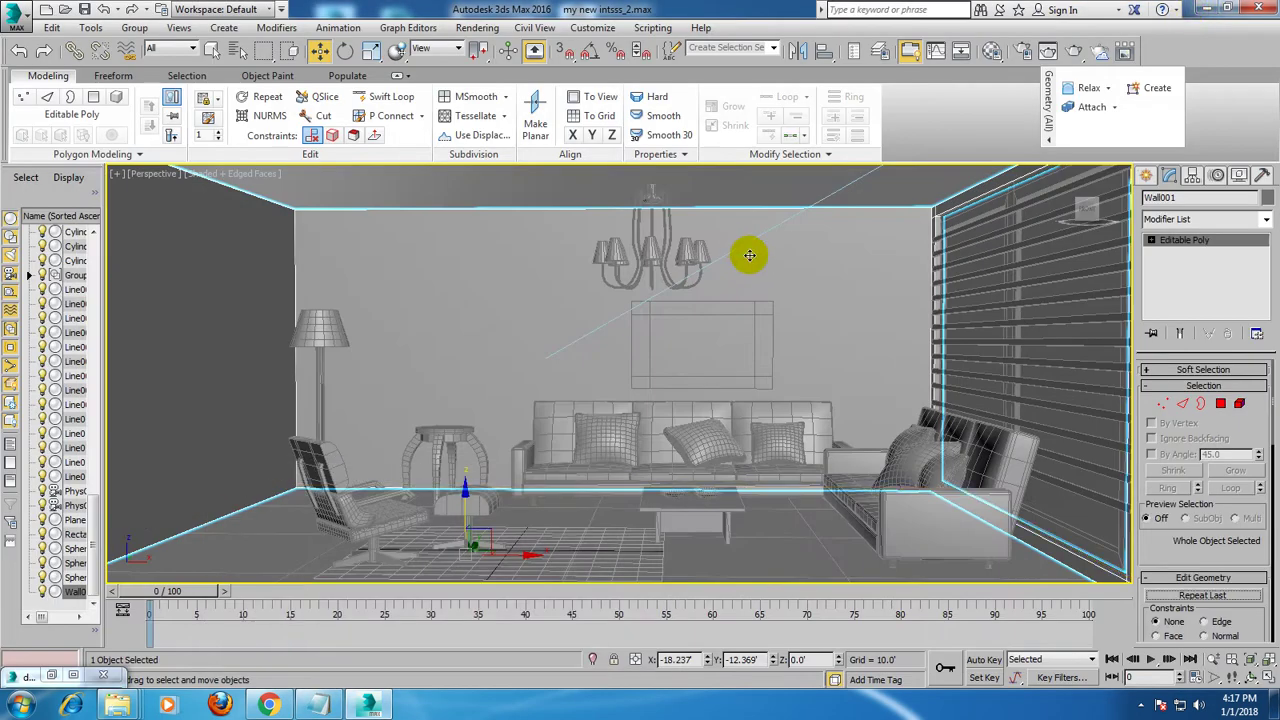
- Orbit the viewport to a lower, angled view of the room
scroll(760, 300, up, 5)
scroll(750, 365, up, 4)
alt+middle_drag(749, 386, 805, 307)
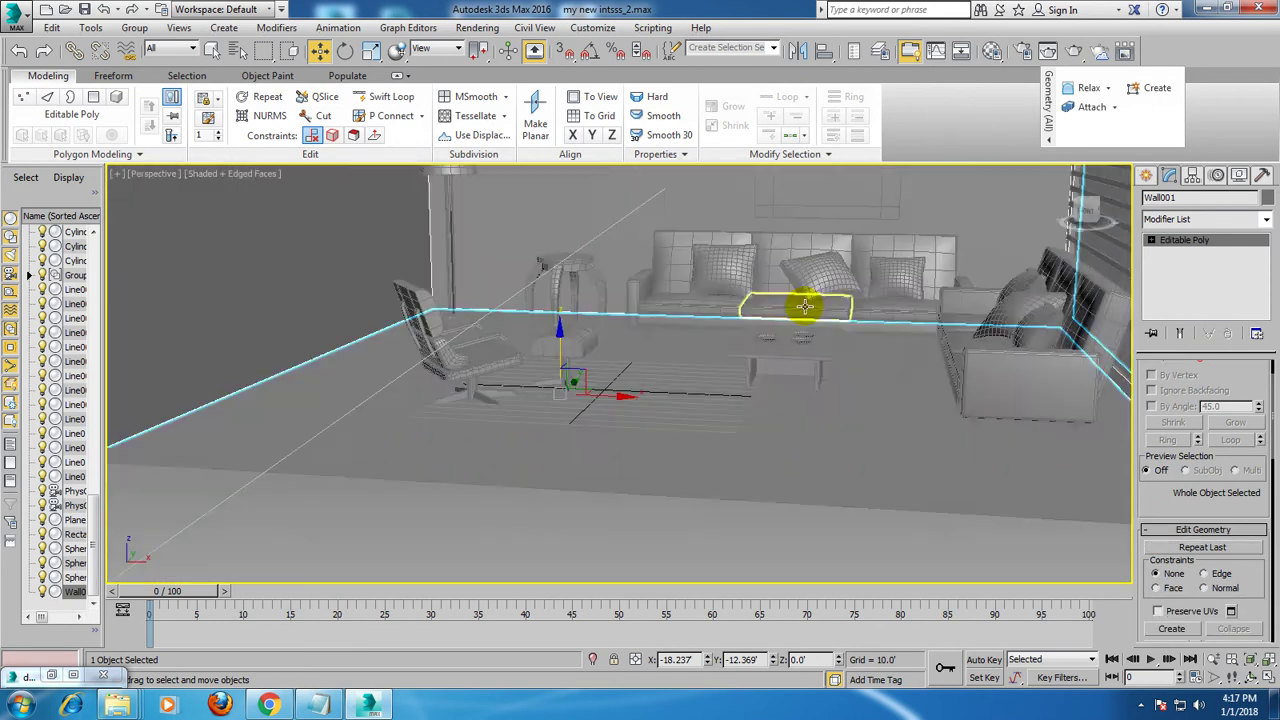
scroll(790, 330, down, 5)
scroll(800, 370, up, 5)
alt+middle_drag(820, 391, 980, 391)
- Set the production renderer to V-Ray Adv 3.30.05 in Render Setup
click(477, 27)
click(488, 97)
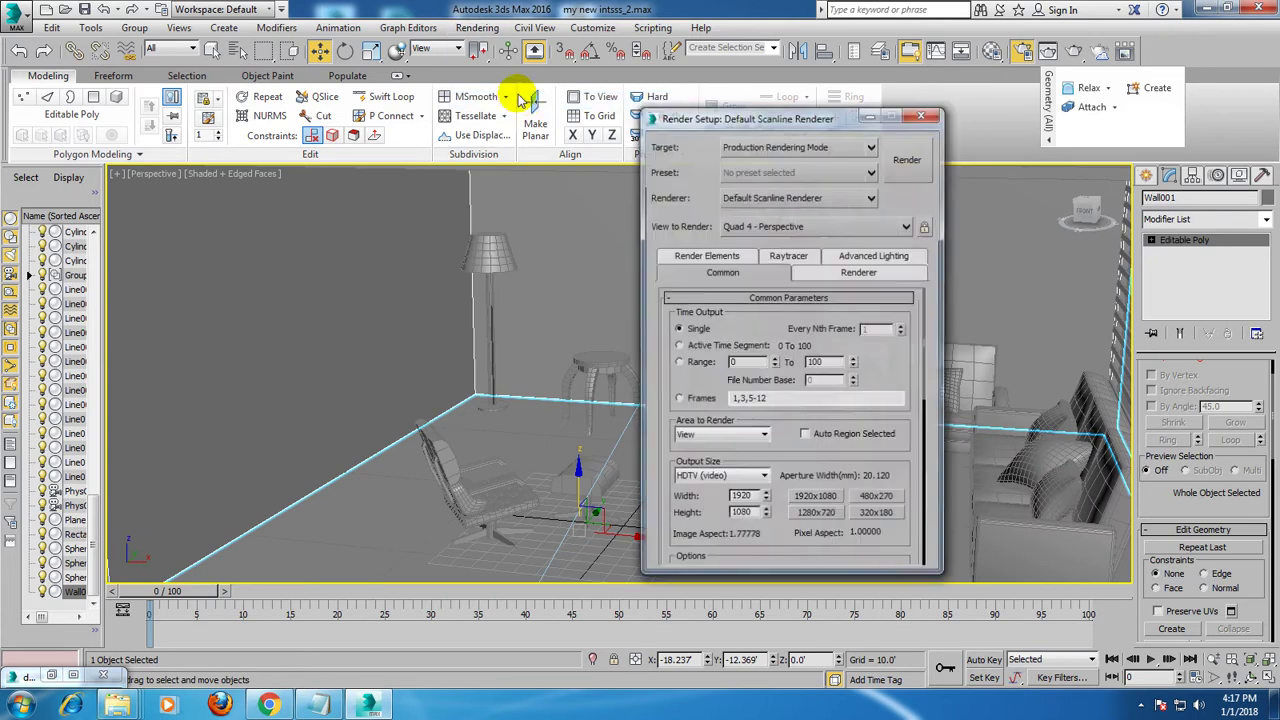
click(785, 197)
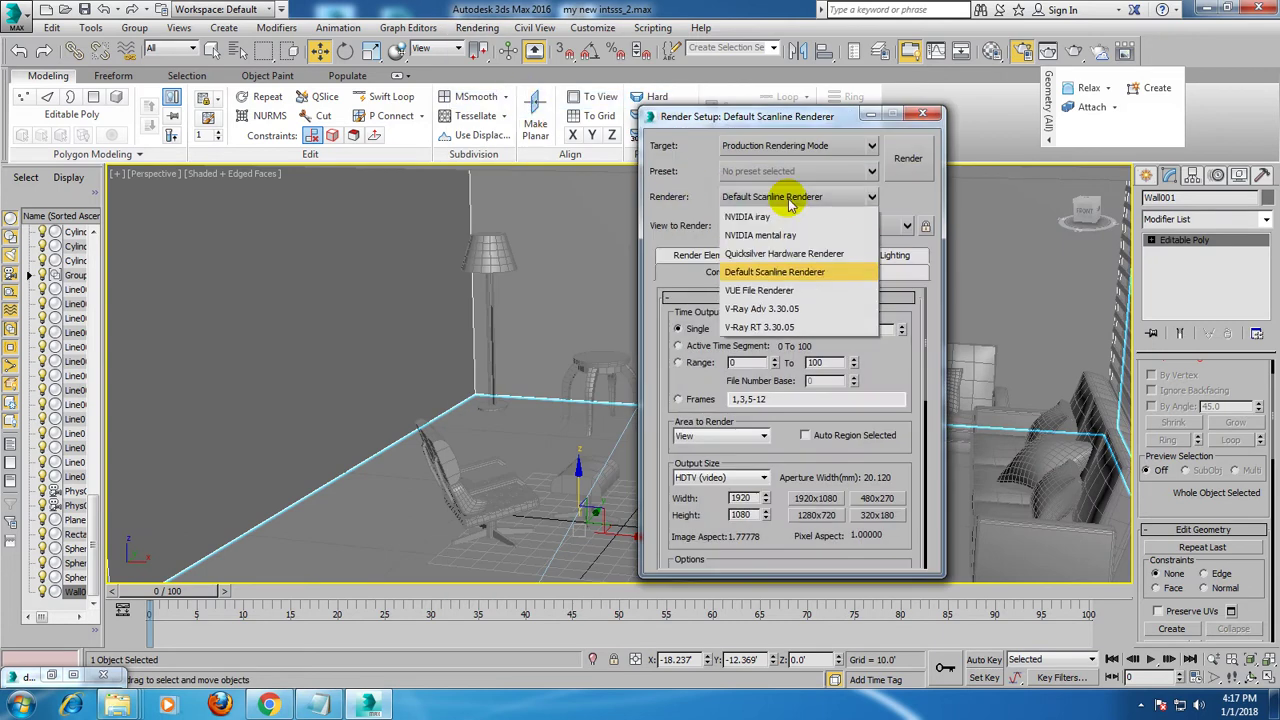
click(790, 309)
scroll(760, 470, down, 5)
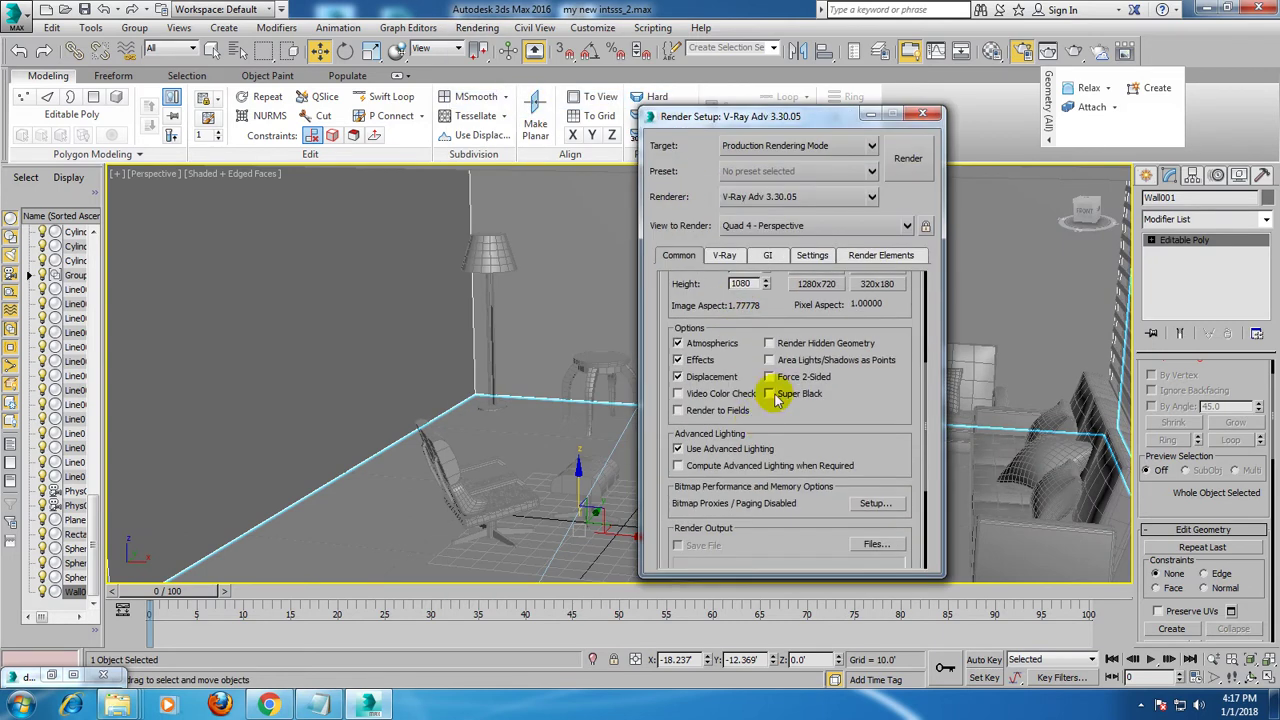
click(922, 113)
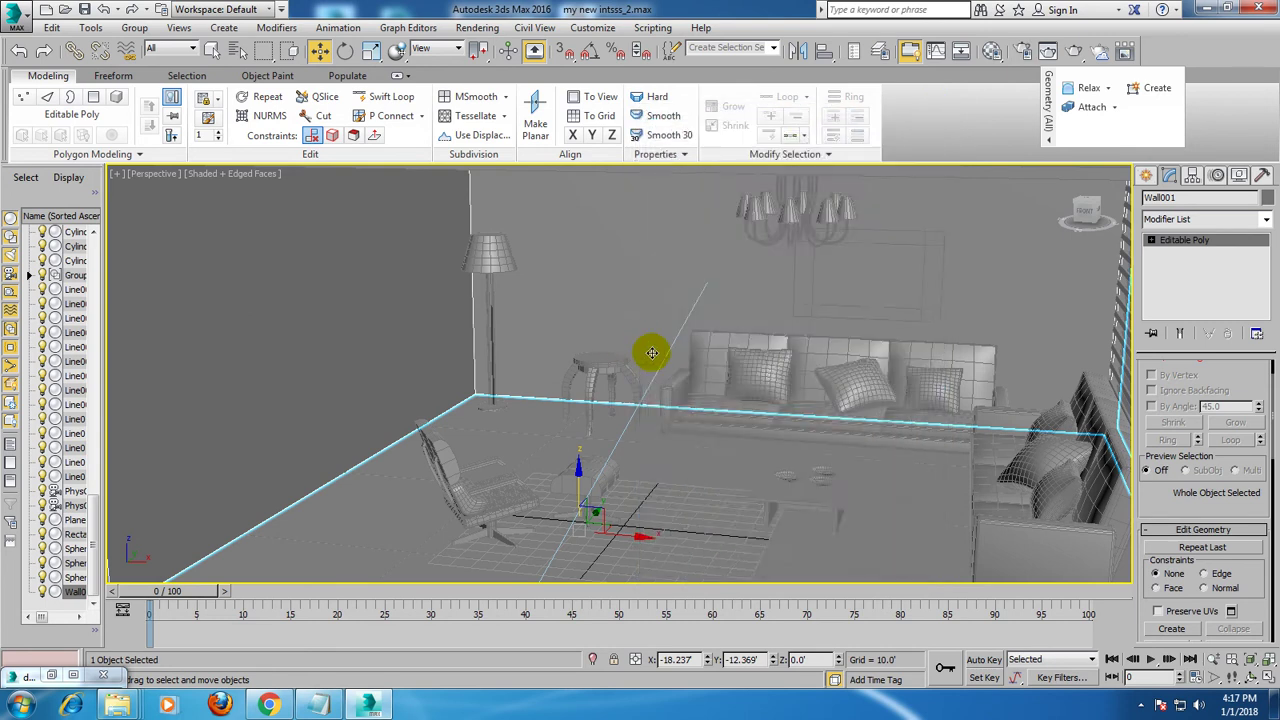
alt+middle_drag(640, 346, 651, 306)
alt+middle_drag(680, 423, 623, 466)
- Select the floor plane and make its material in the Material Editor a VRayMtl
click(624, 478)
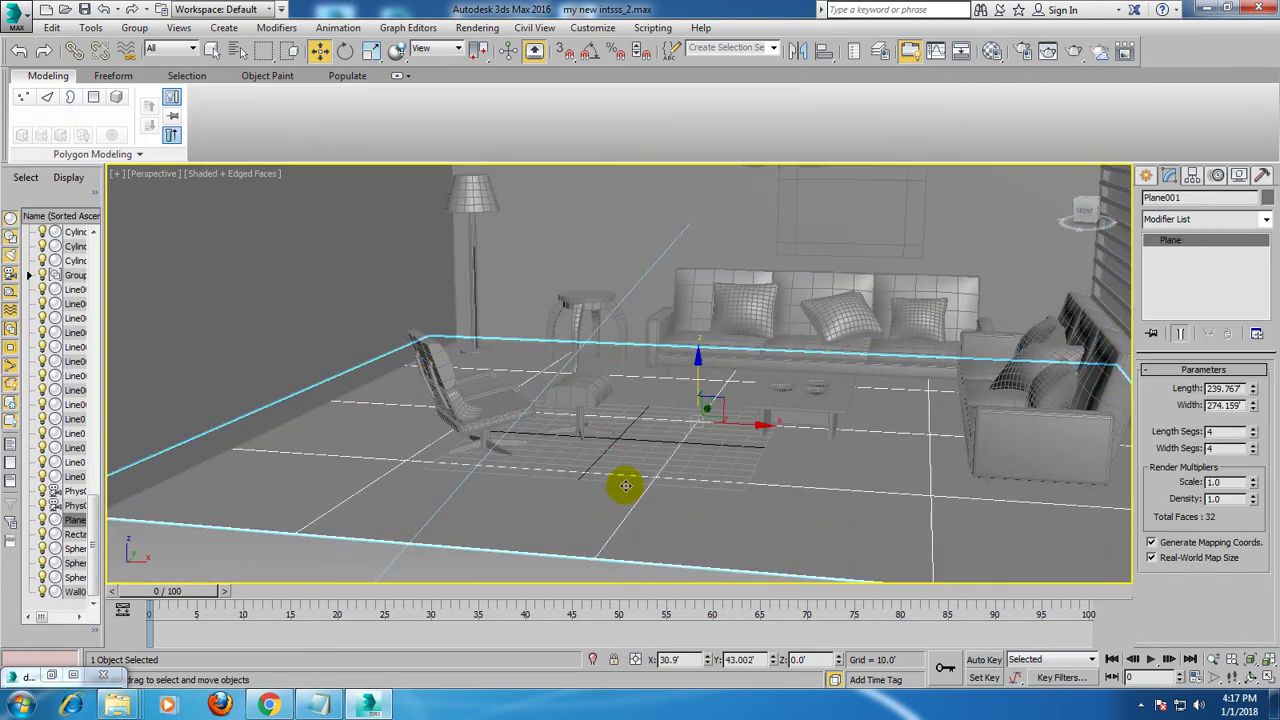
key(m)
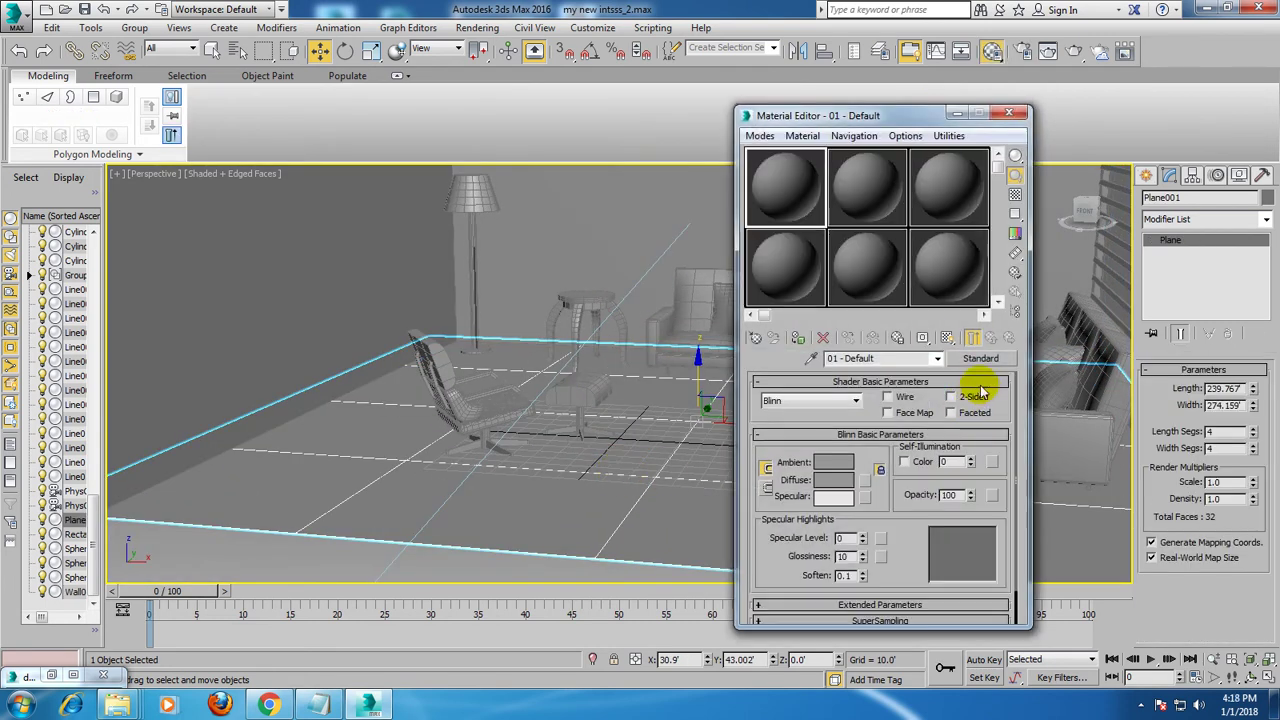
click(955, 362)
click(338, 466)
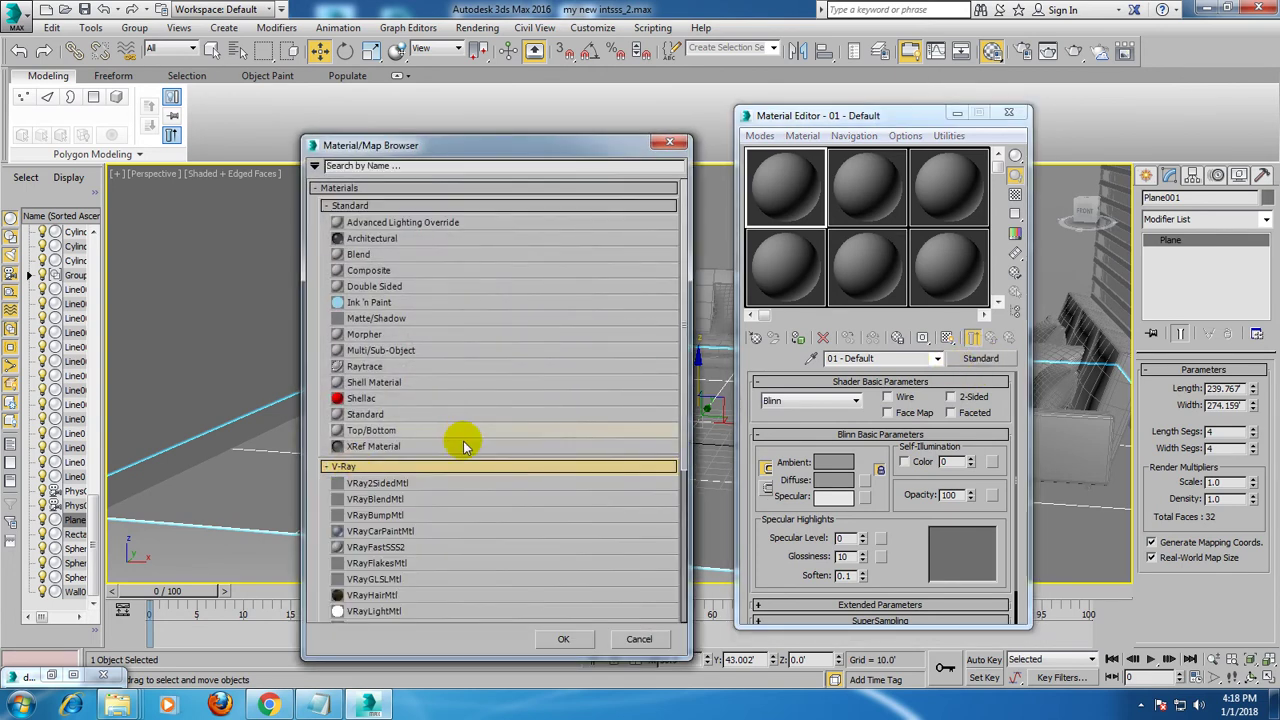
scroll(462, 438, down, 3)
double_click(371, 512)
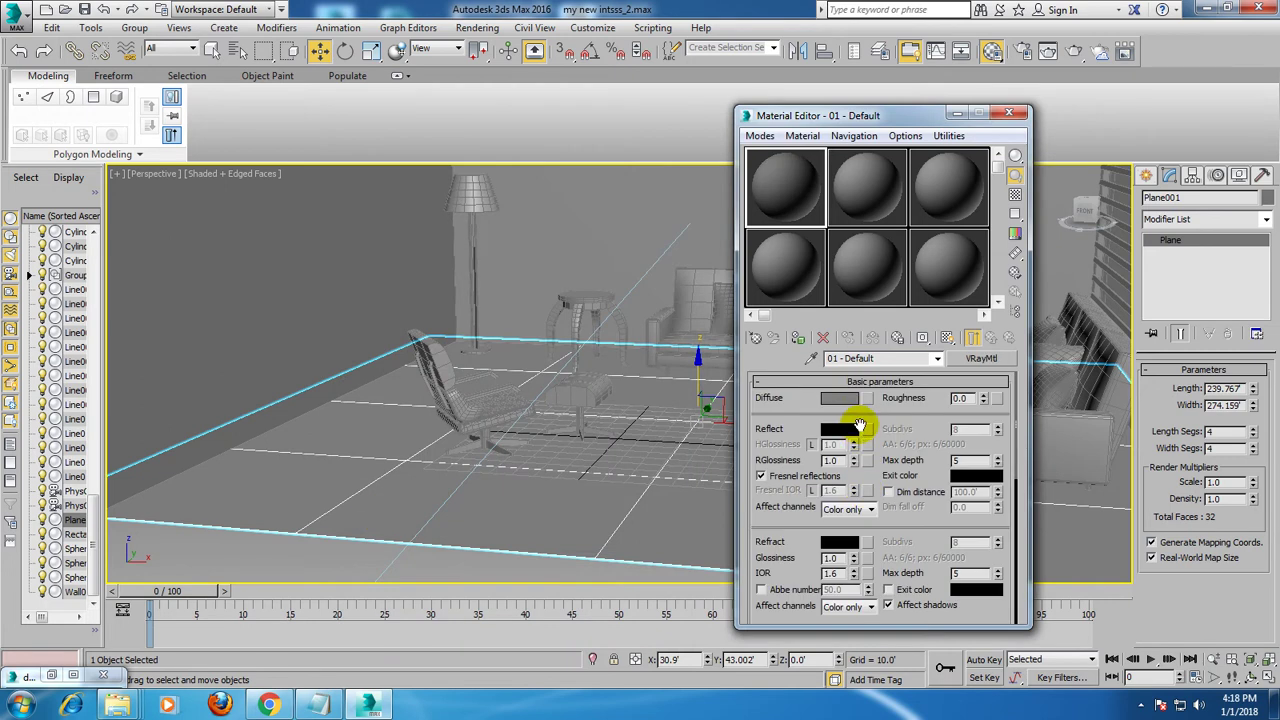
- Load the first wood texture from the Desktop texturess folder as the diffuse bitmap and show it on the floor
click(866, 400)
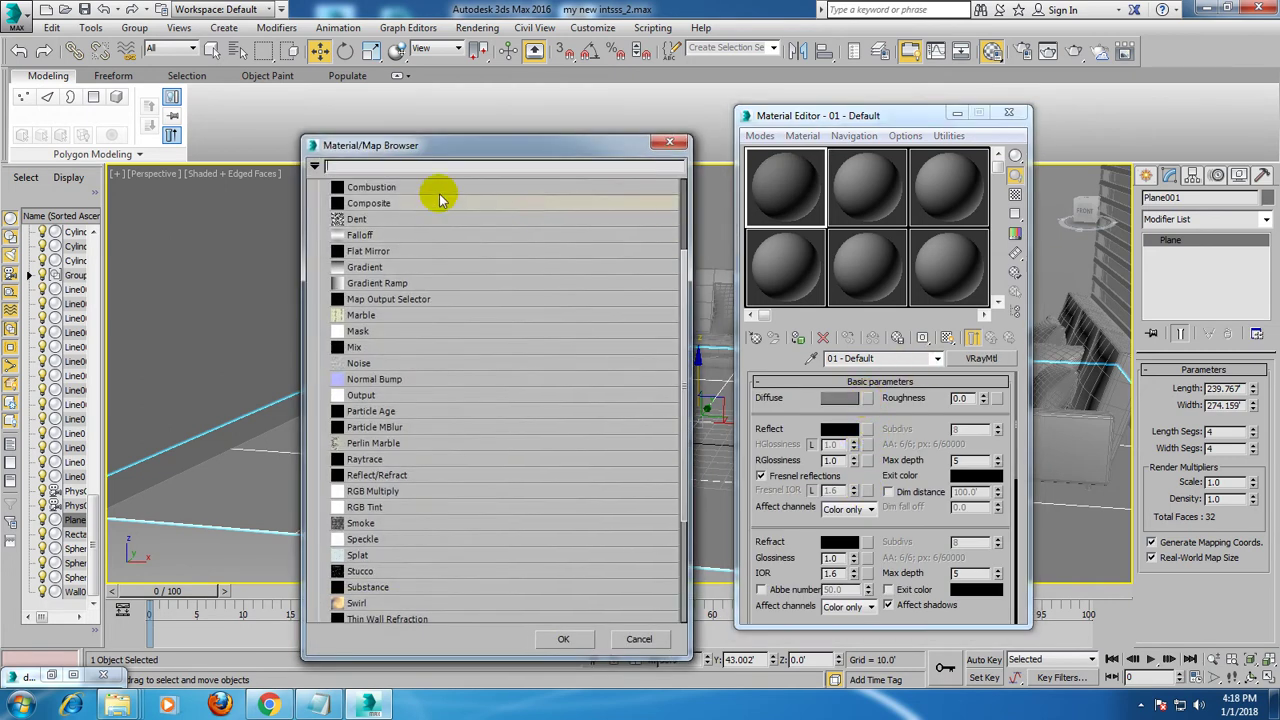
scroll(410, 258, up, 5)
double_click(356, 222)
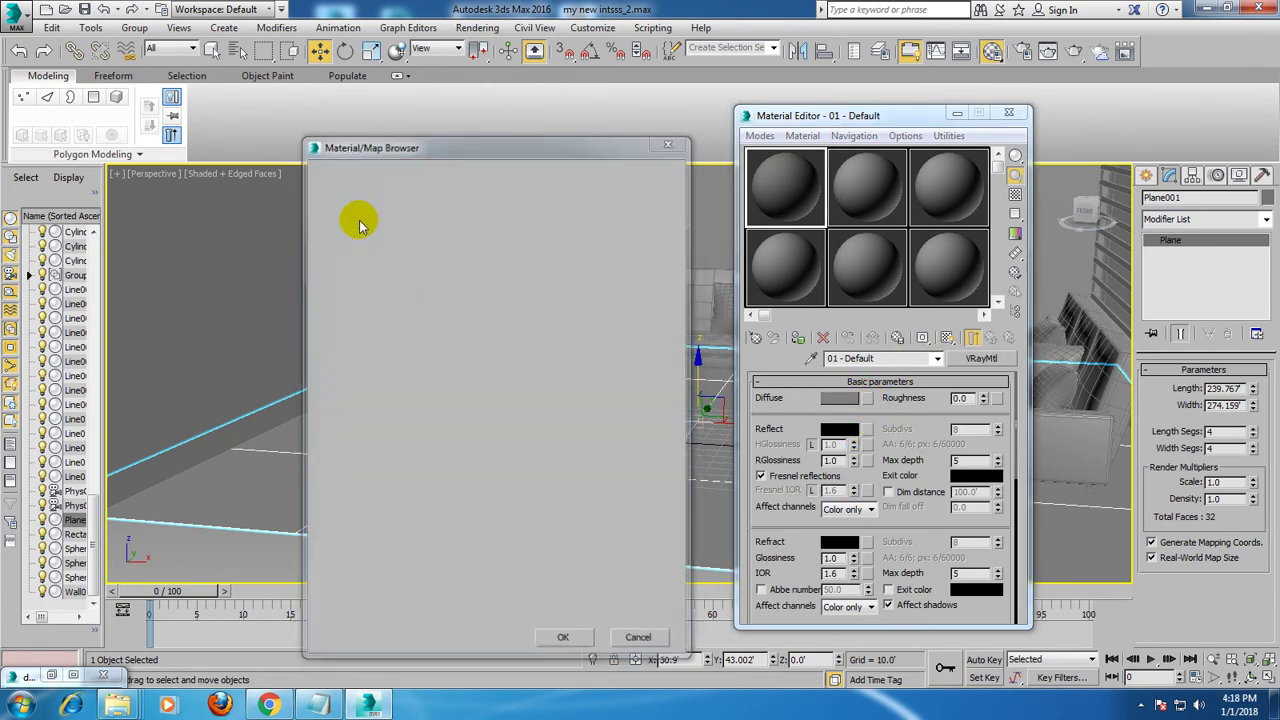
click(56, 150)
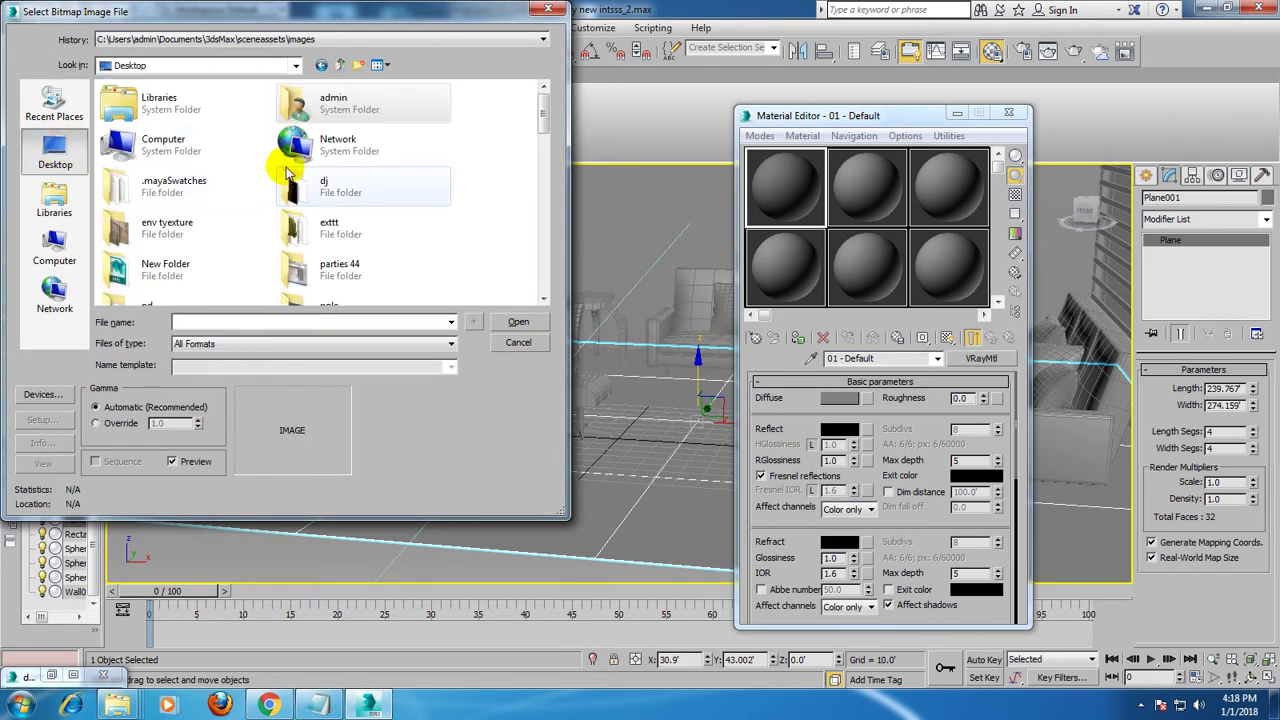
scroll(312, 200, down, 3)
double_click(162, 95)
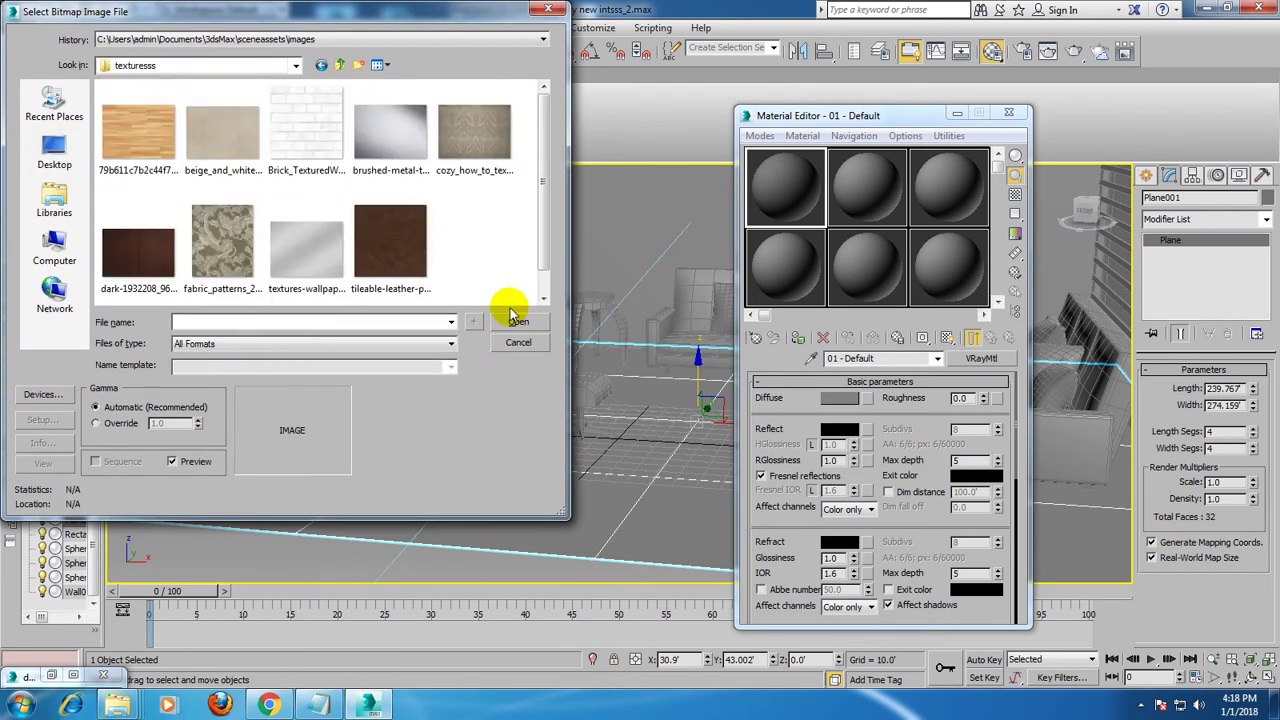
double_click(163, 145)
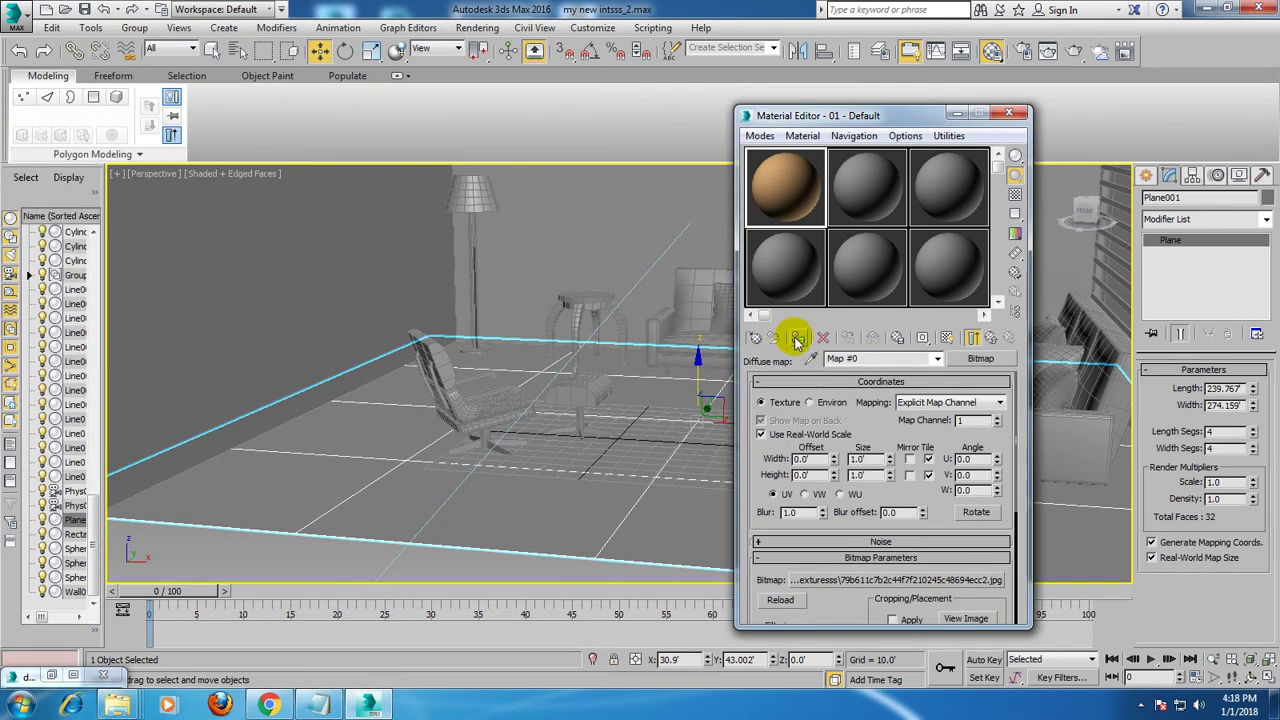
click(972, 337)
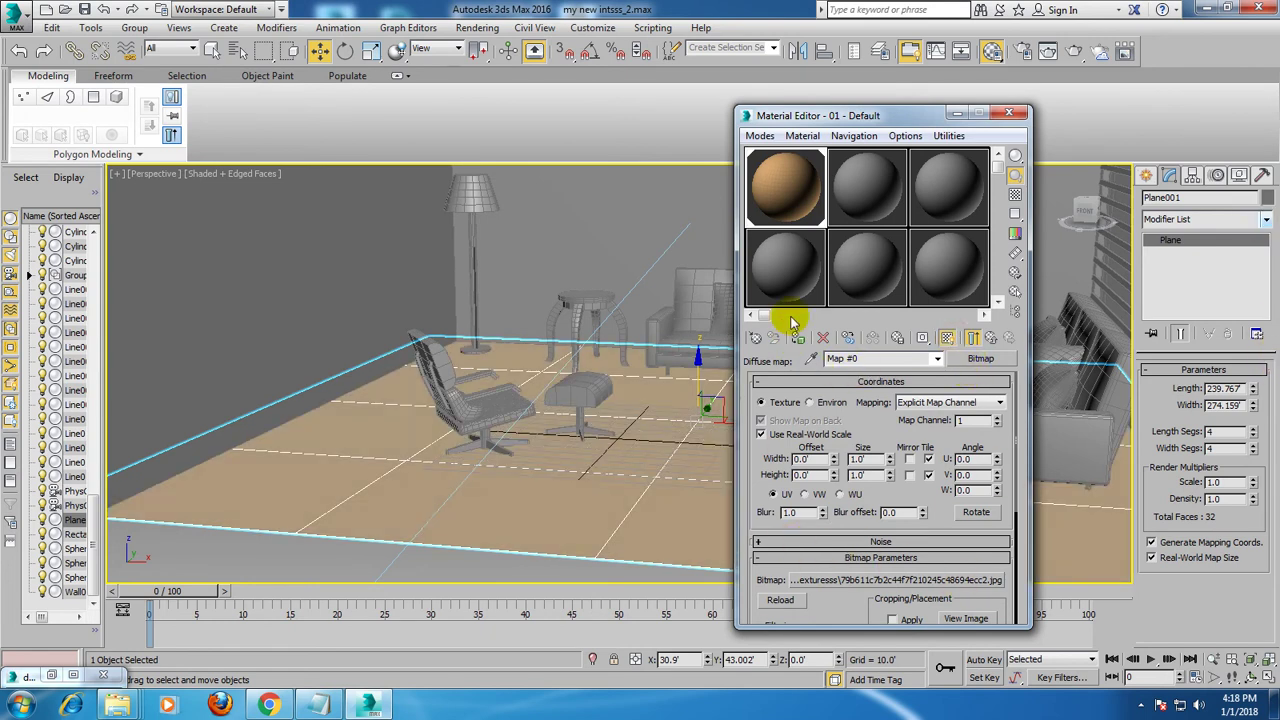
- Add a UVW Map modifier to the floor with Real-World Map Size turned off
click(1264, 219)
key(u)
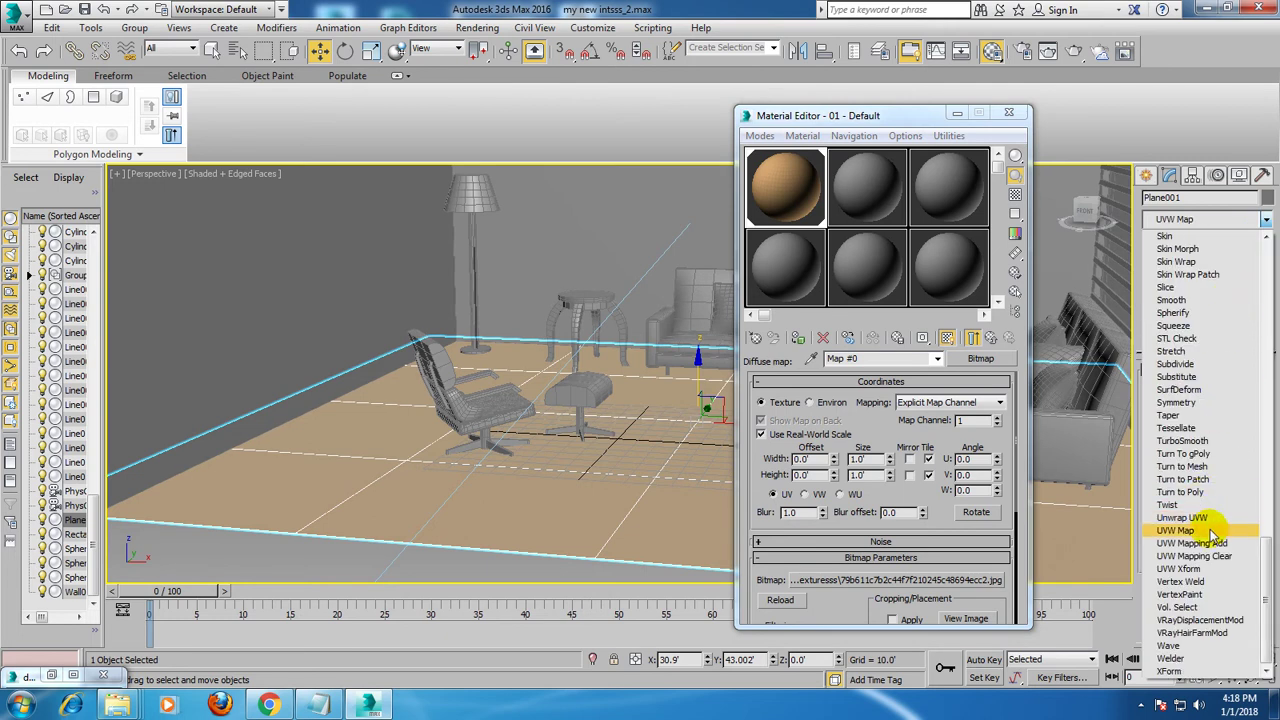
click(1206, 530)
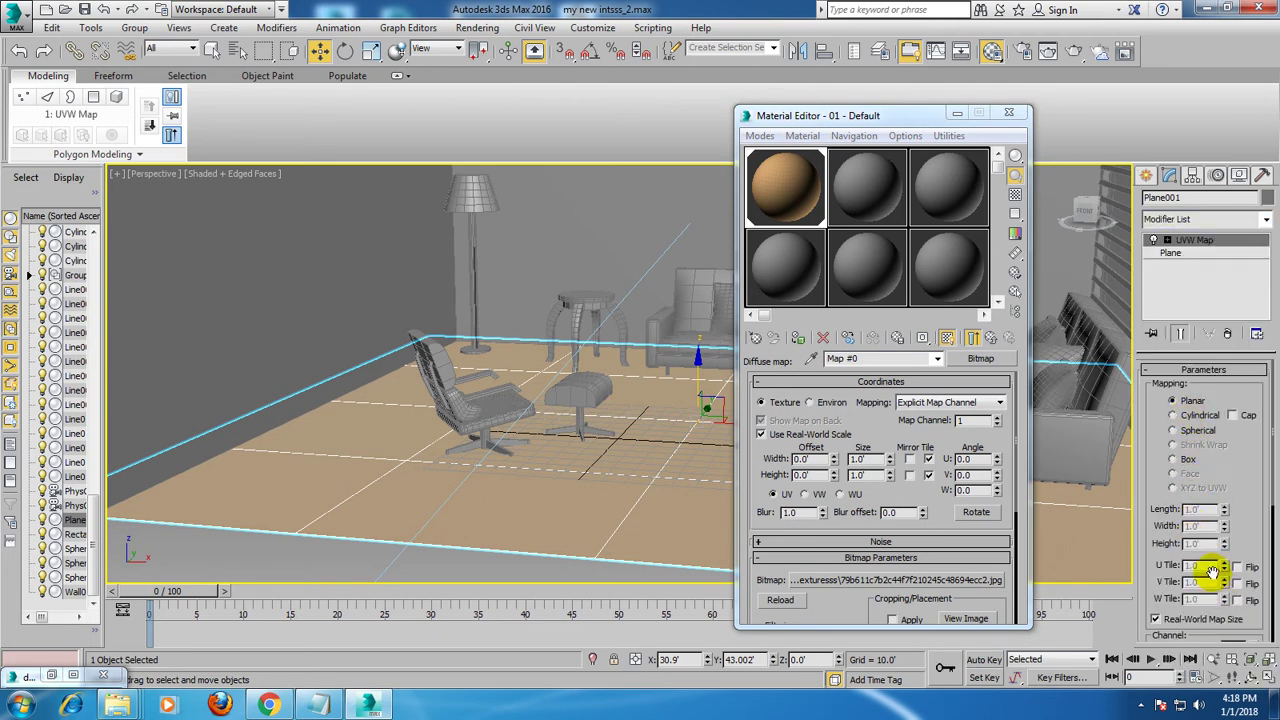
click(1158, 619)
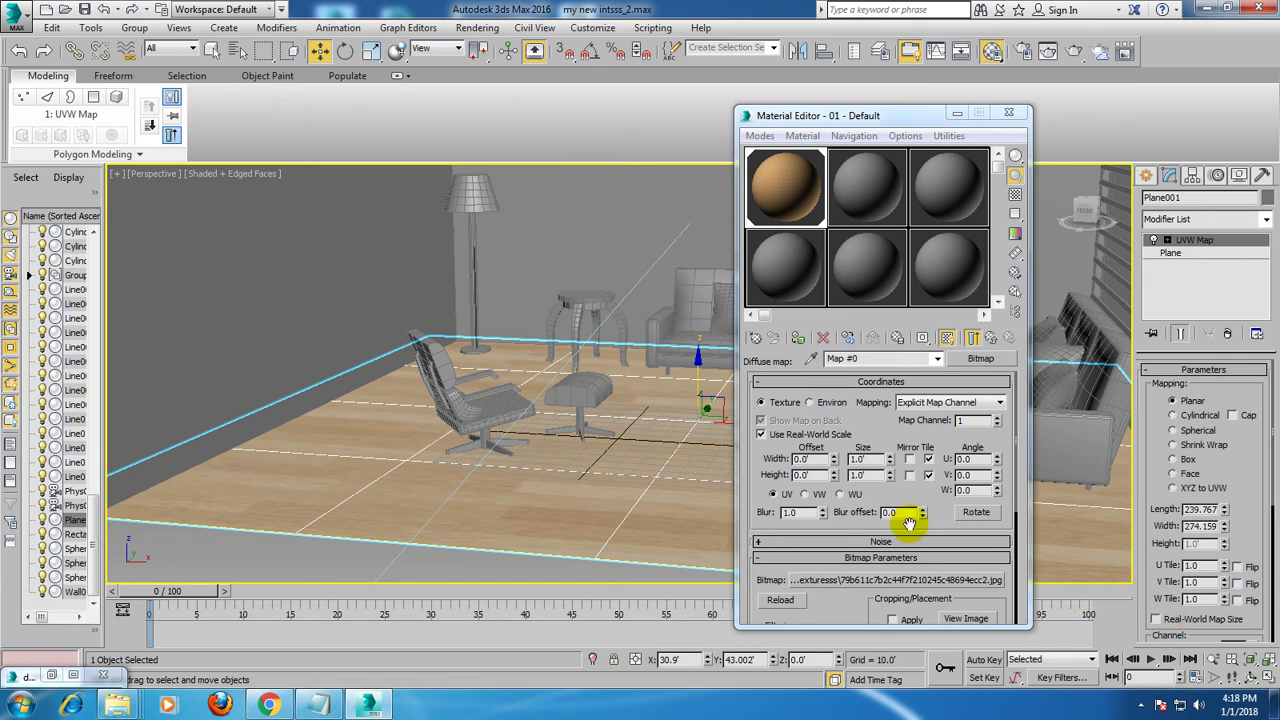
- Set the wood bitmap's coordinate size to 0.5 by 0.5
click(868, 461)
text(3)
key(Tab)
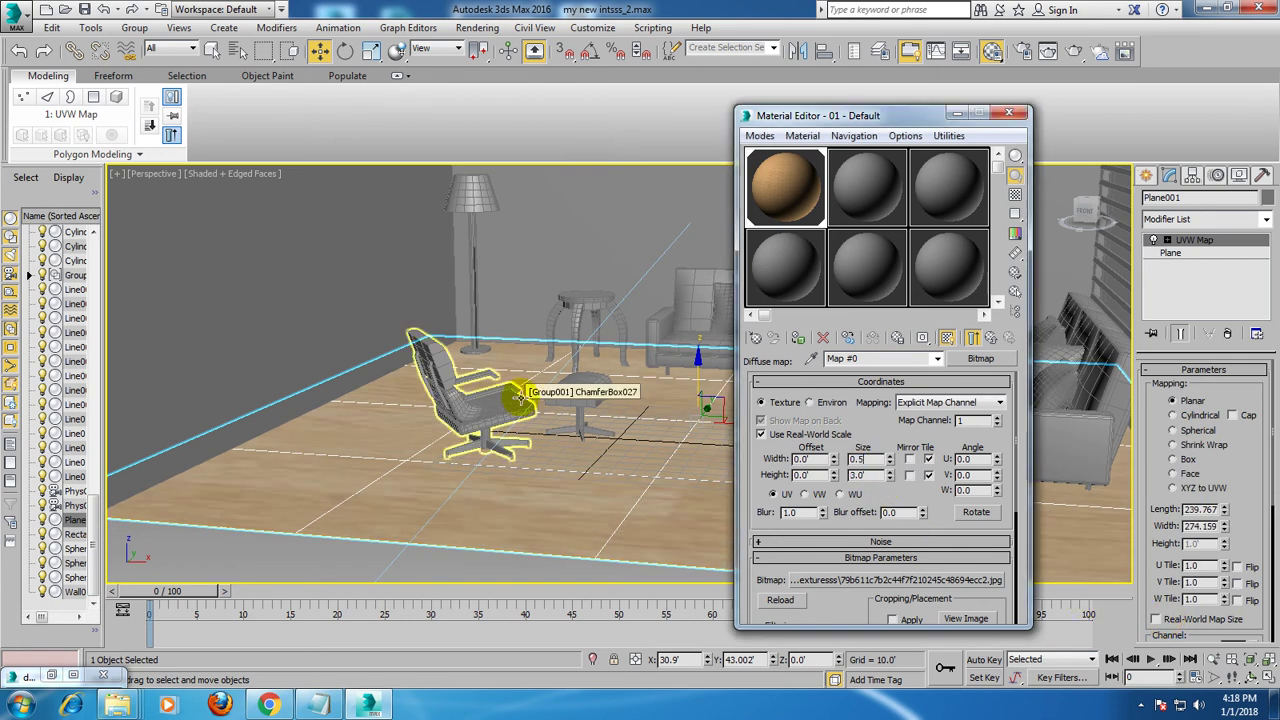
key(Tab)
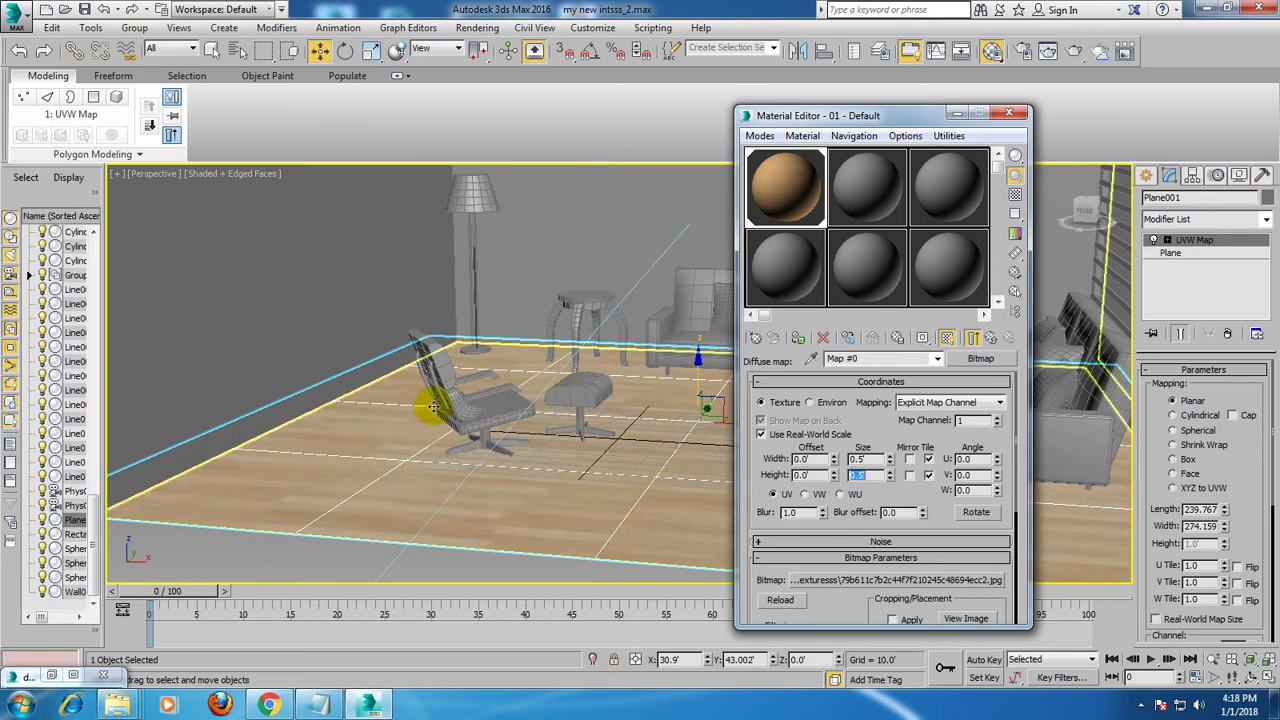
alt+middle_drag(520, 383, 503, 441)
scroll(503, 441, up, 5)
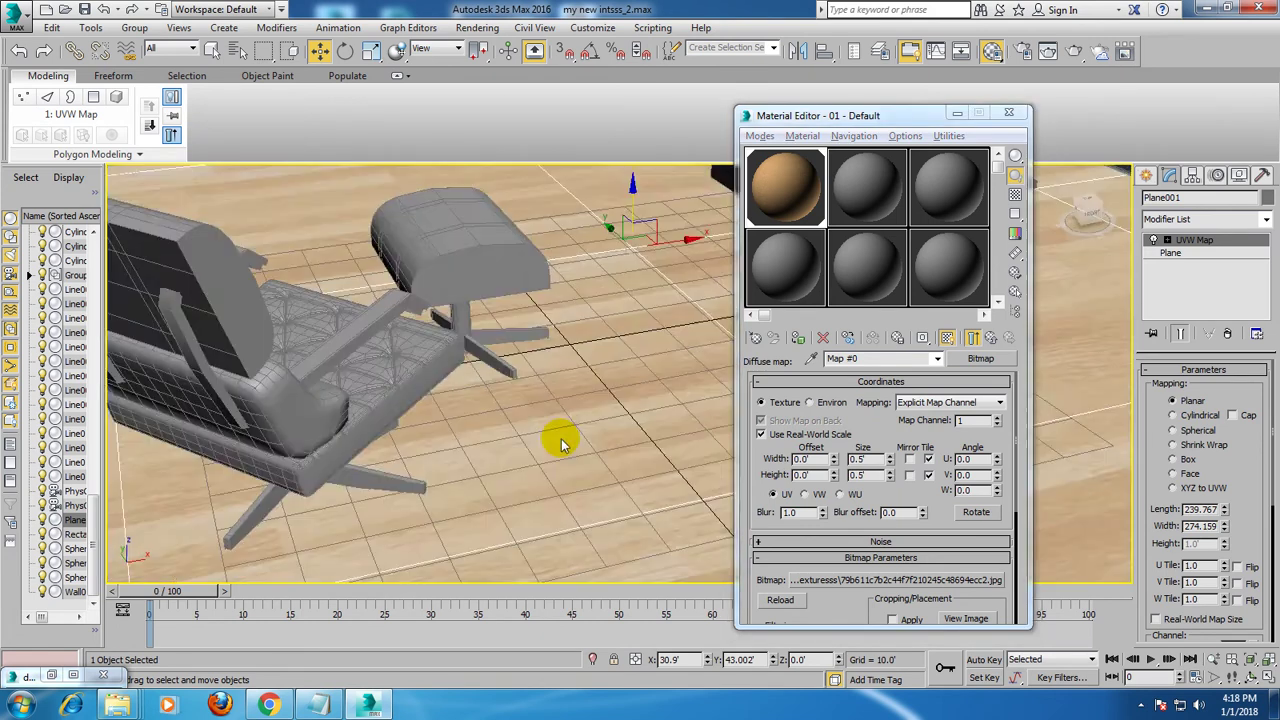
scroll(557, 437, down, 4)
scroll(555, 418, up, 5)
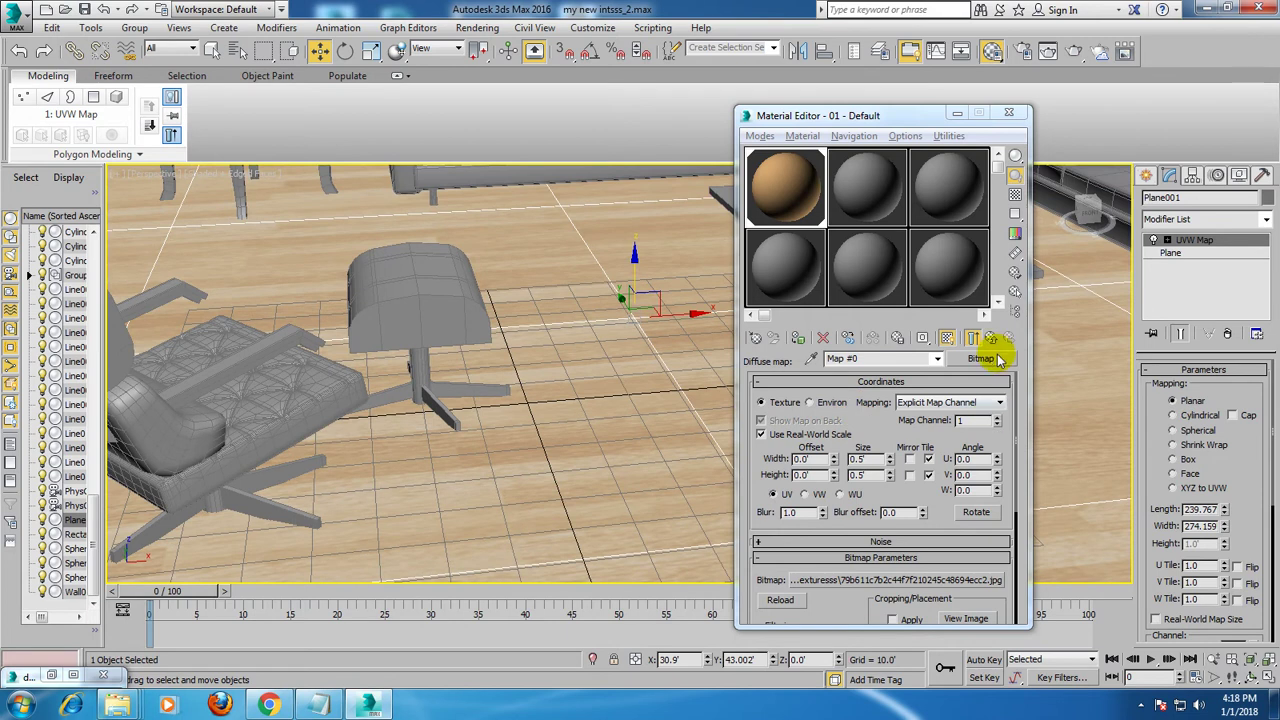
- Give the floor's wood VRayMtl a grey reflect colour of value 87
click(972, 338)
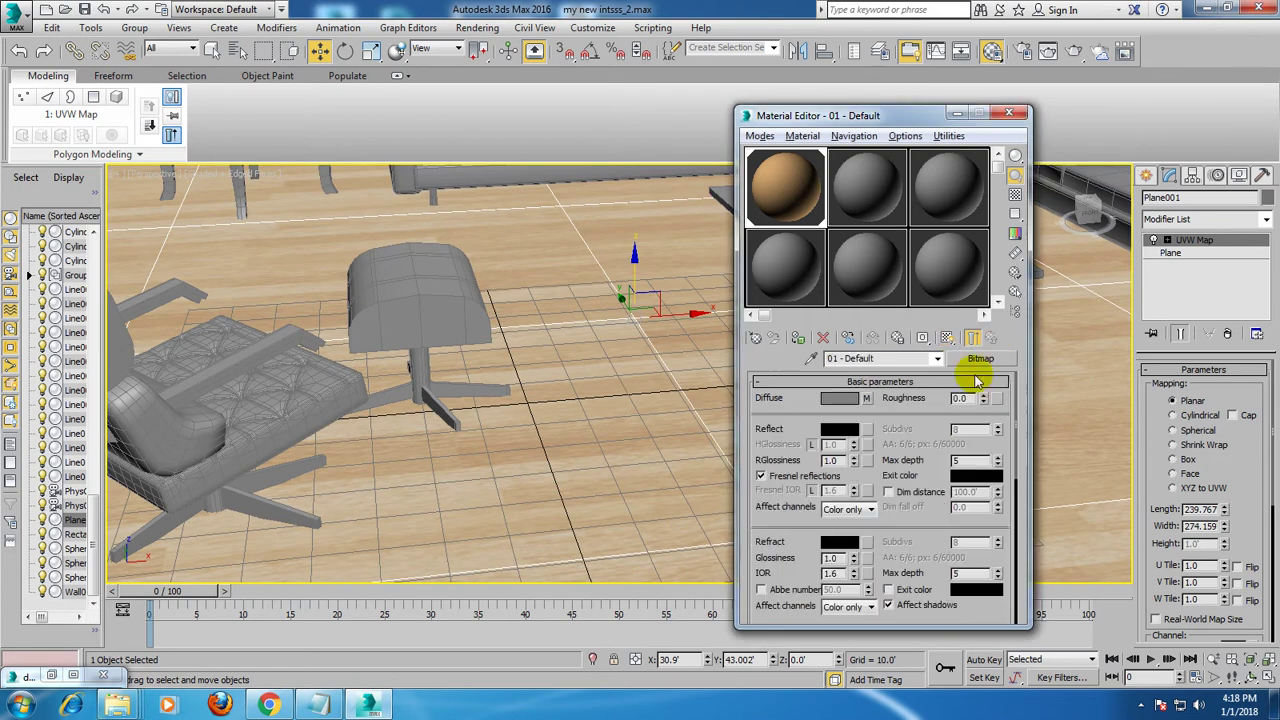
click(833, 432)
drag(466, 104, 466, 147)
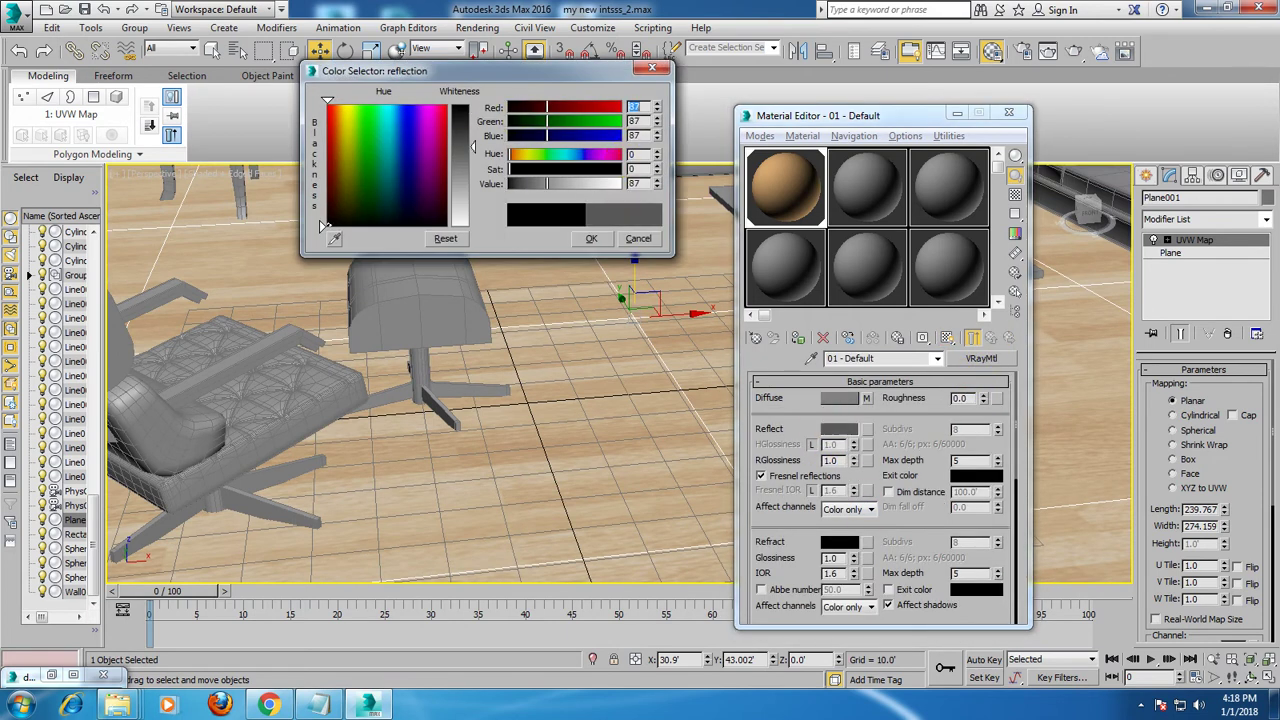
click(591, 238)
mouse_move(606, 291)
alt+middle_down()
mouse_move(586, 268)
mouse_move(614, 329)
mouse_move(605, 336)
alt+middle_up()
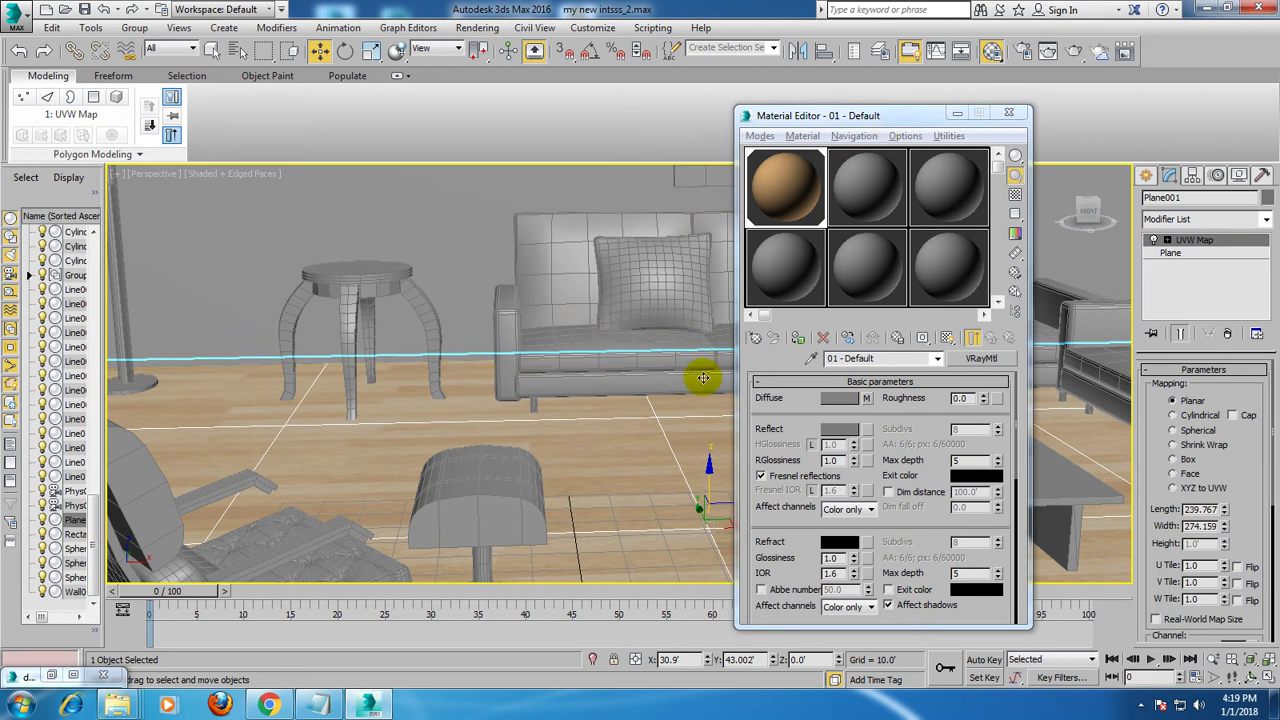
- Select the wall object and briefly check the living-room reference photo
mouse_move(543, 357)
alt+middle_down()
mouse_move(523, 357)
mouse_move(558, 340)
mouse_move(557, 406)
mouse_move(586, 397)
mouse_move(506, 374)
mouse_move(523, 360)
alt+middle_up()
click(523, 360)
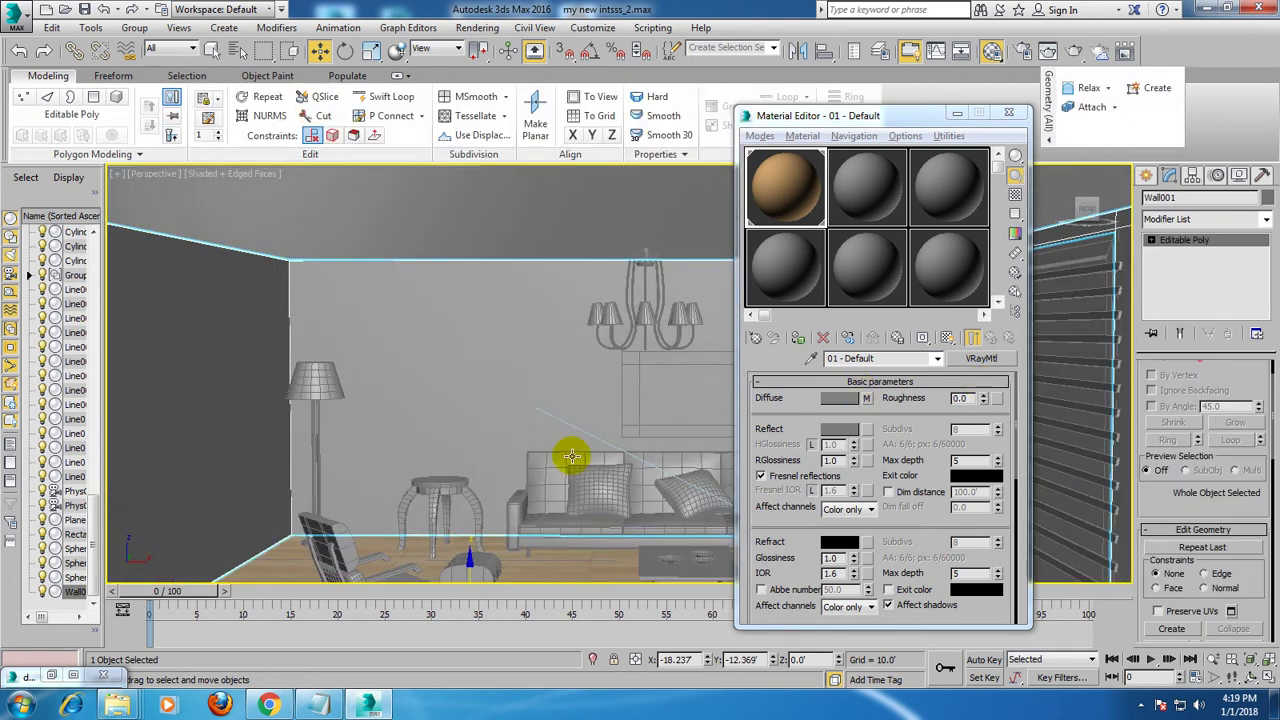
click(50, 672)
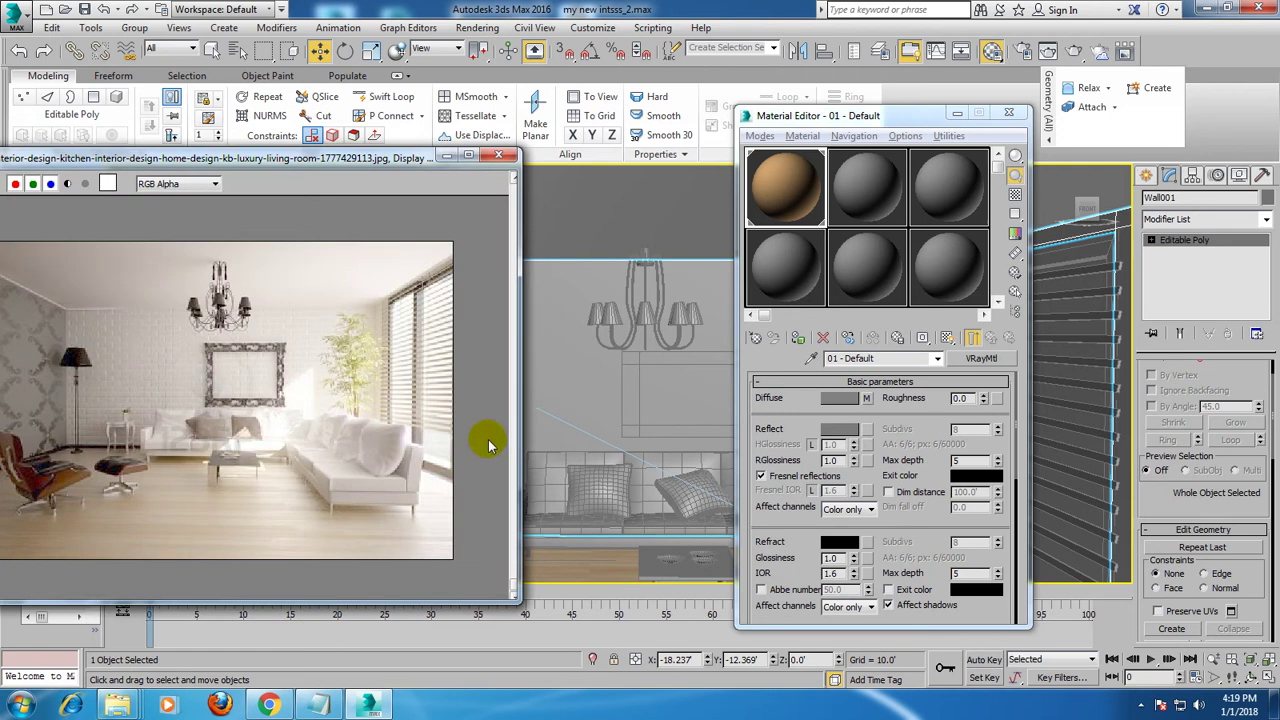
click(447, 158)
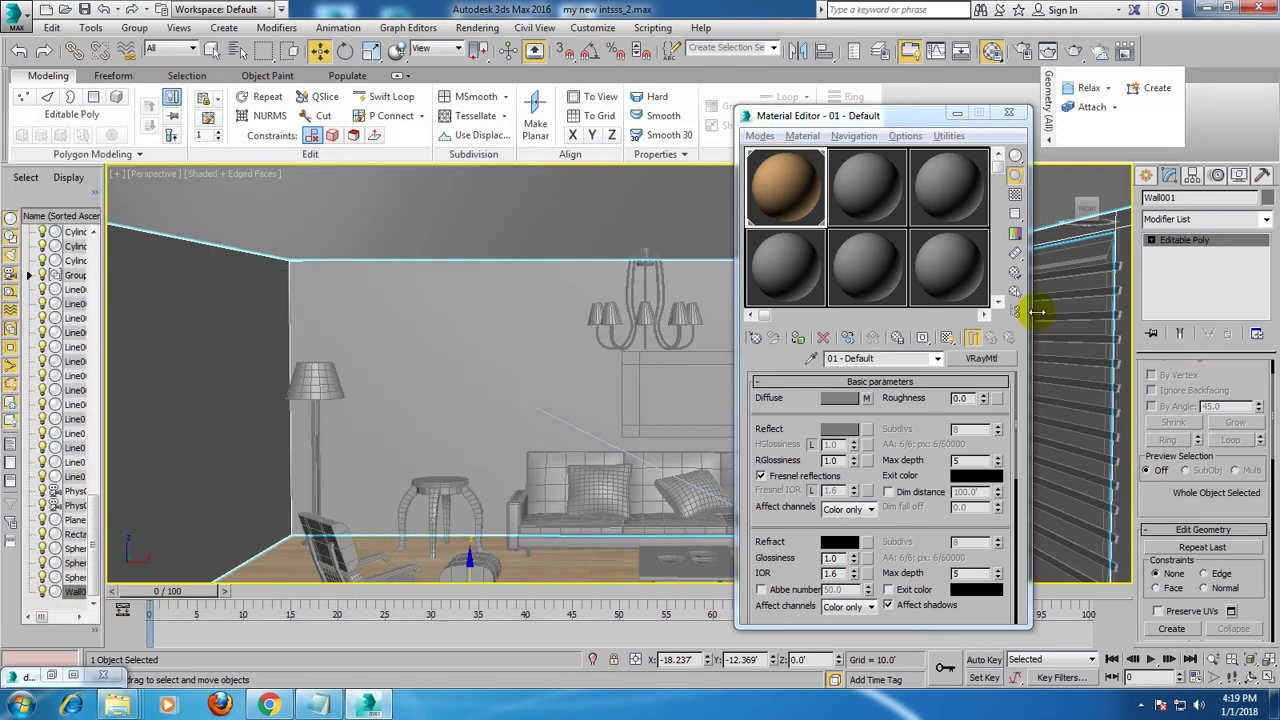
- At Polygon sub-object level, select the back wall face
click(1151, 241)
click(1183, 291)
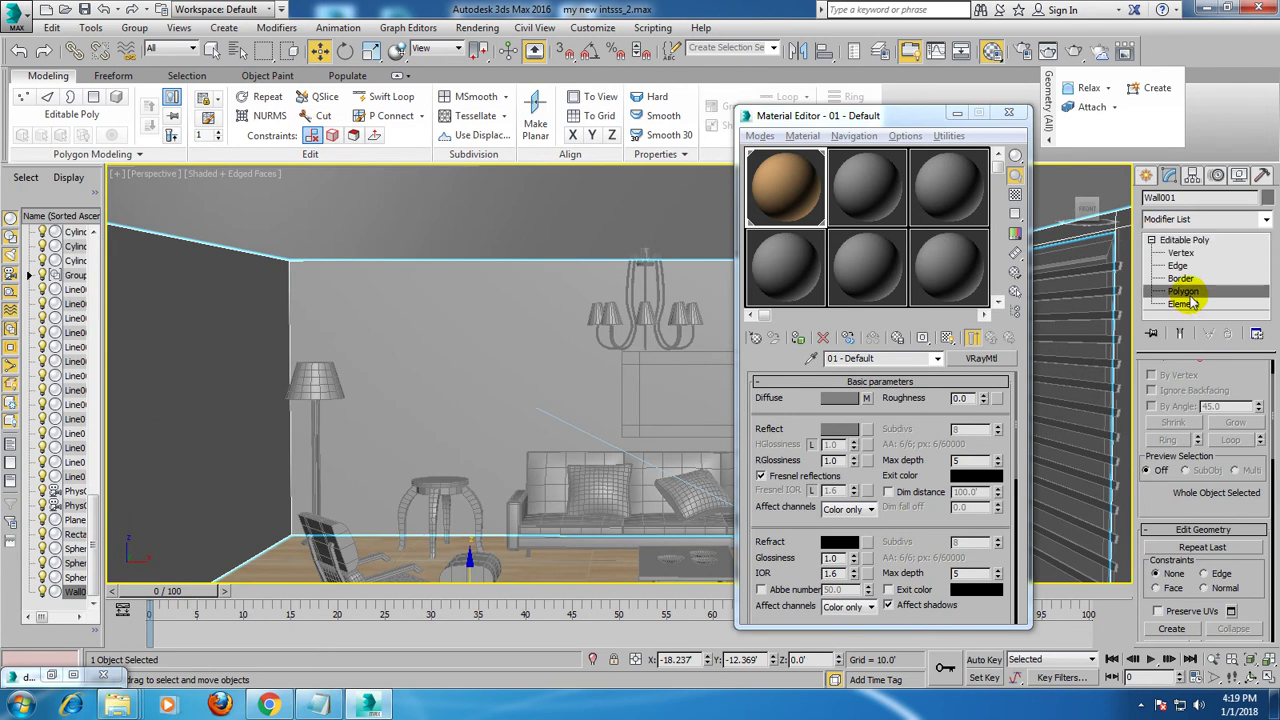
click(407, 348)
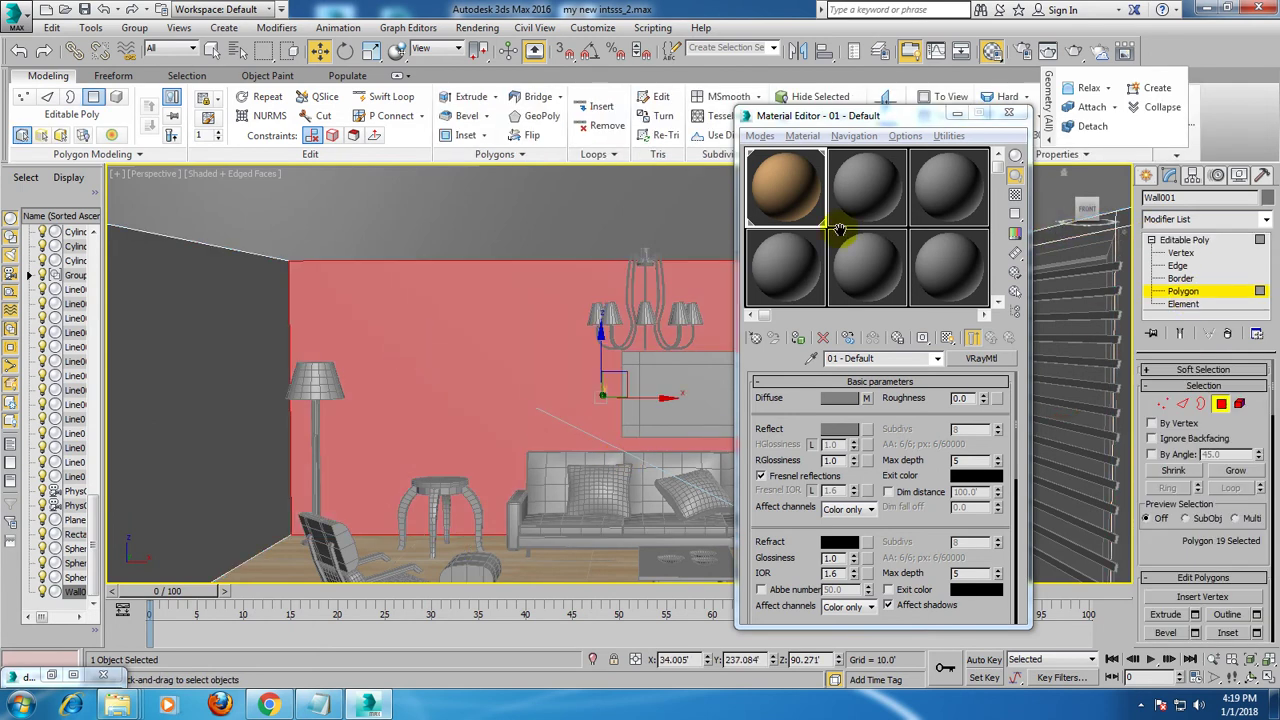
click(858, 196)
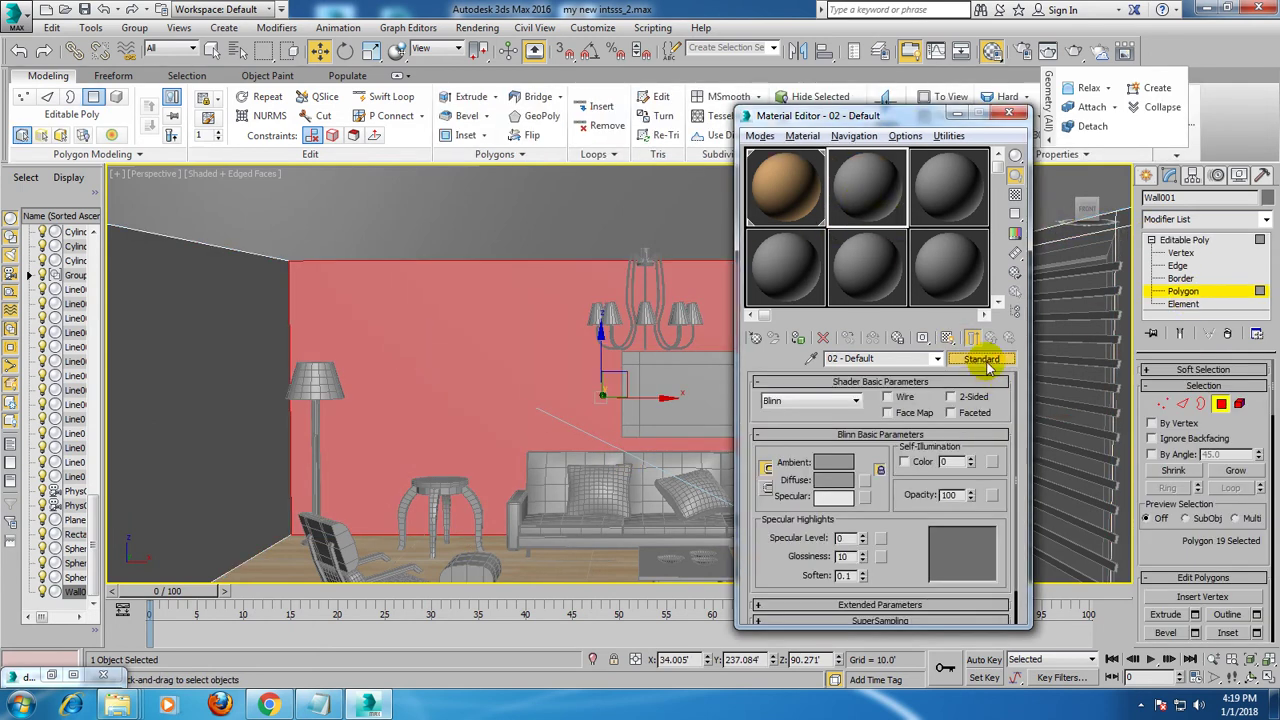
- Make slot 02 a VRayMtl with the white brick bitmap as diffuse, assigned to the back wall
click(985, 360)
scroll(428, 423, down, 2)
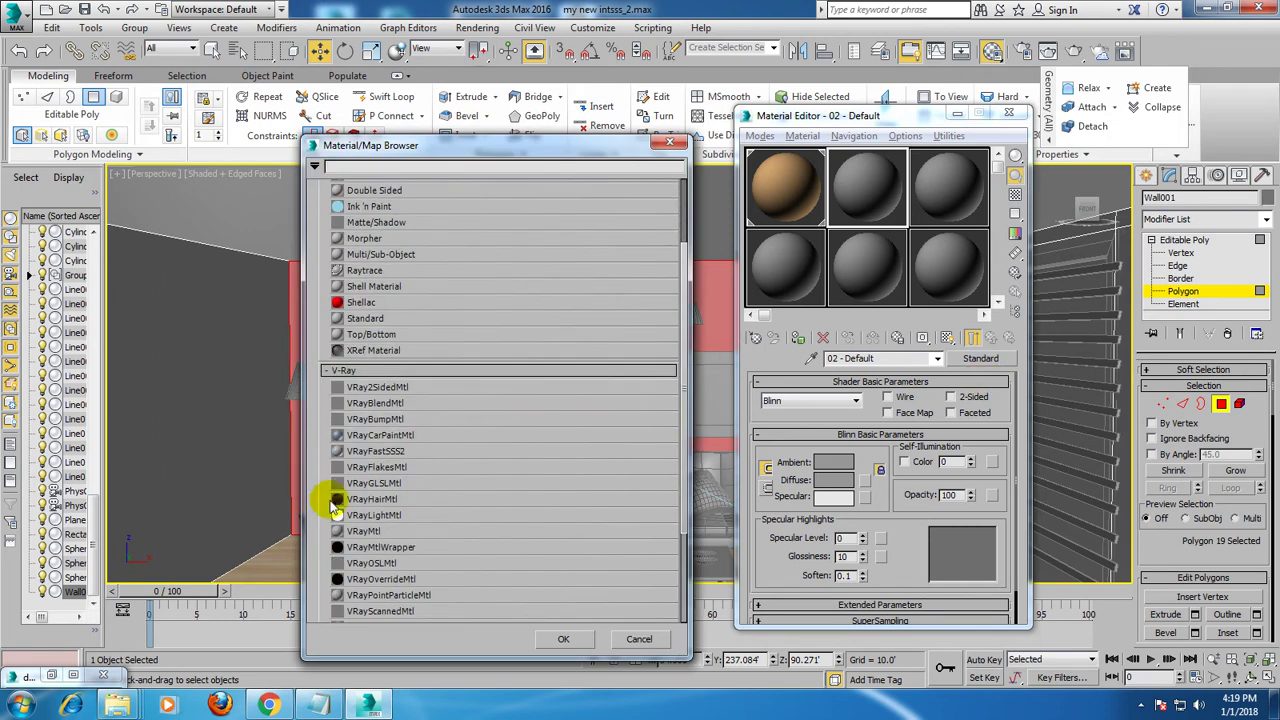
double_click(360, 531)
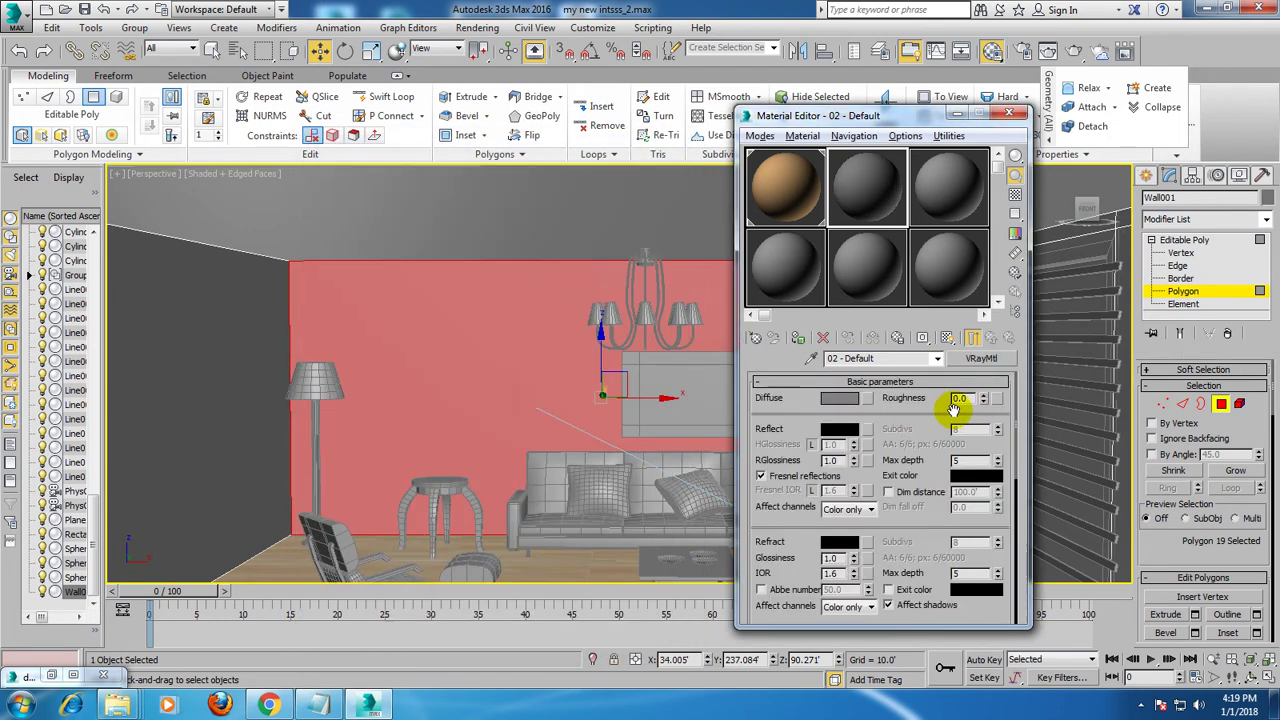
click(869, 399)
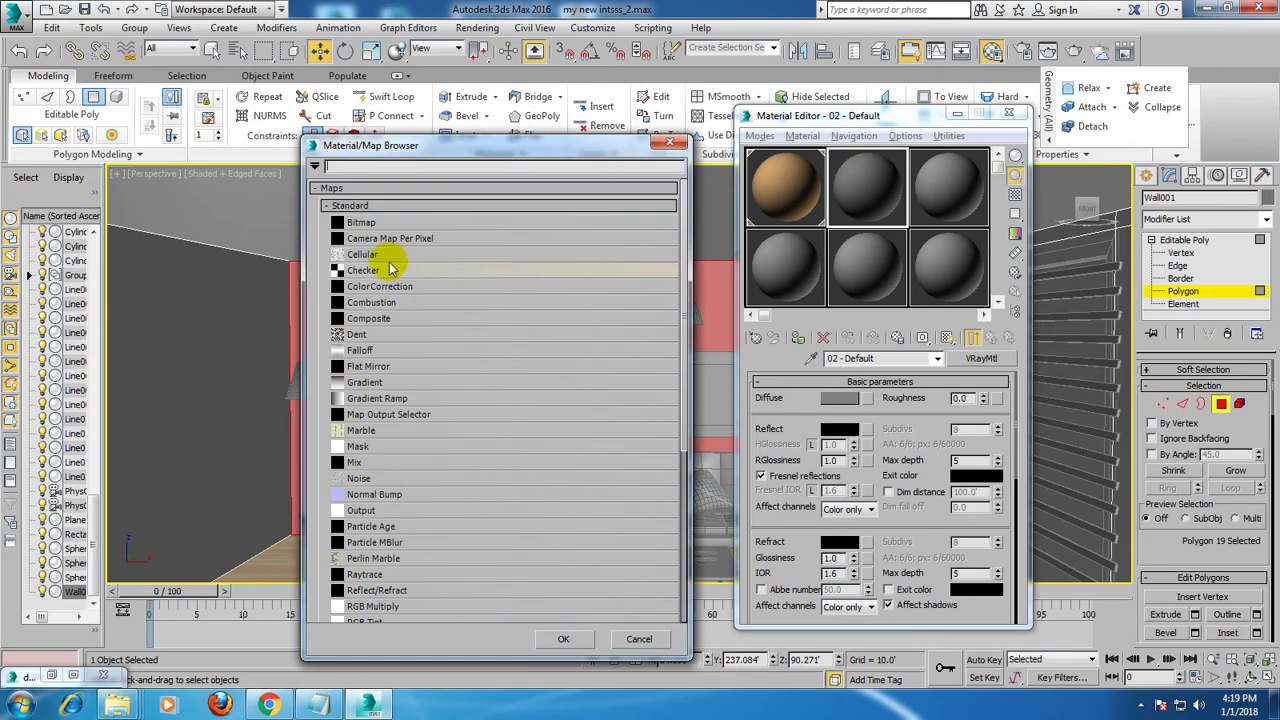
double_click(370, 228)
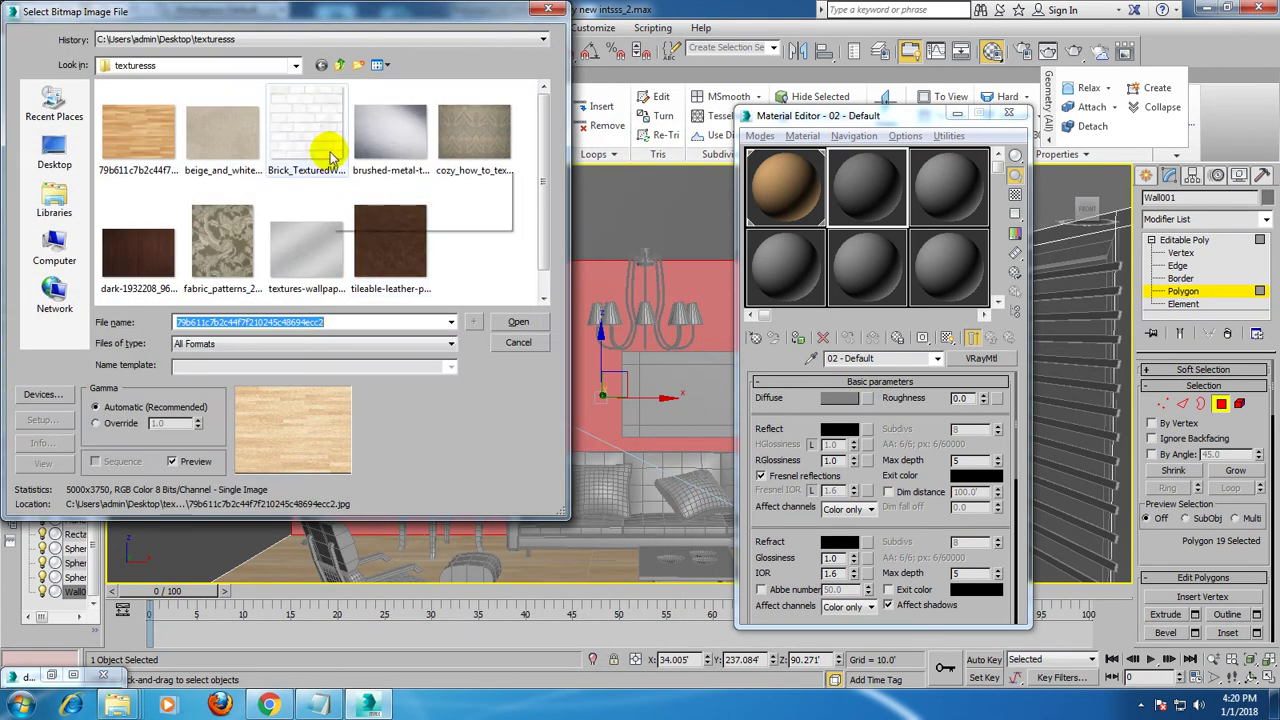
double_click(329, 150)
click(797, 338)
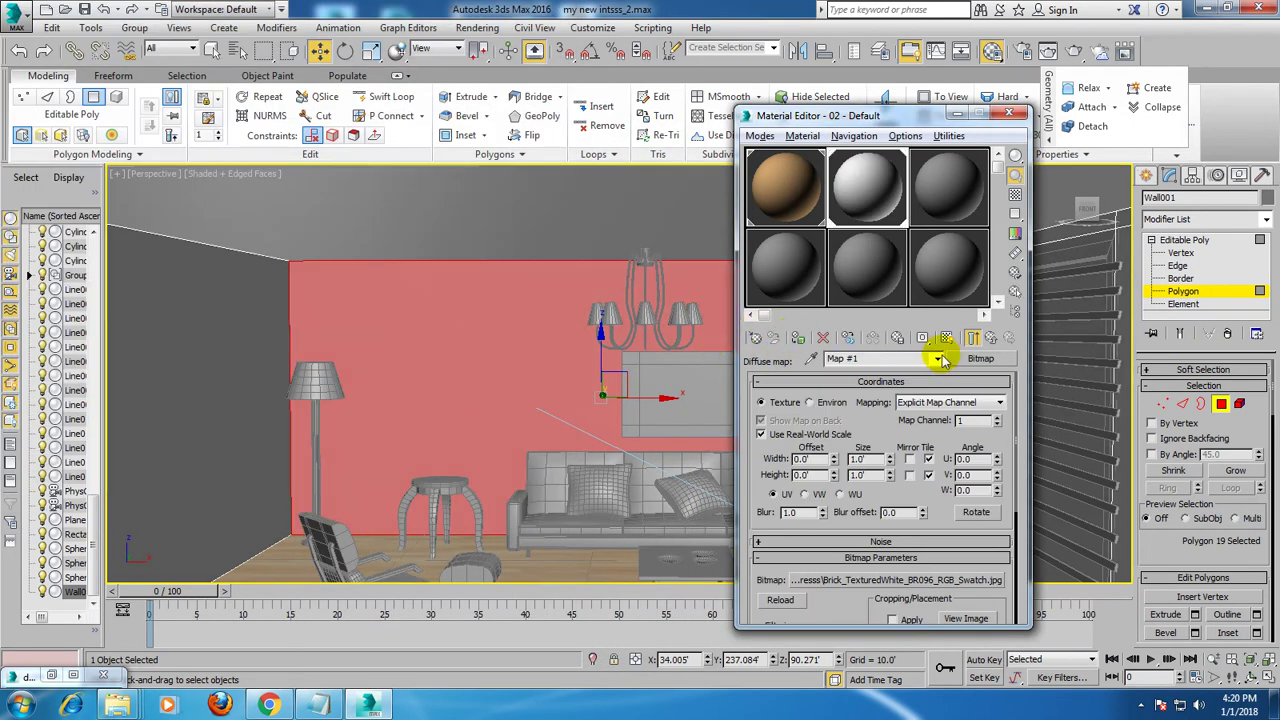
click(948, 338)
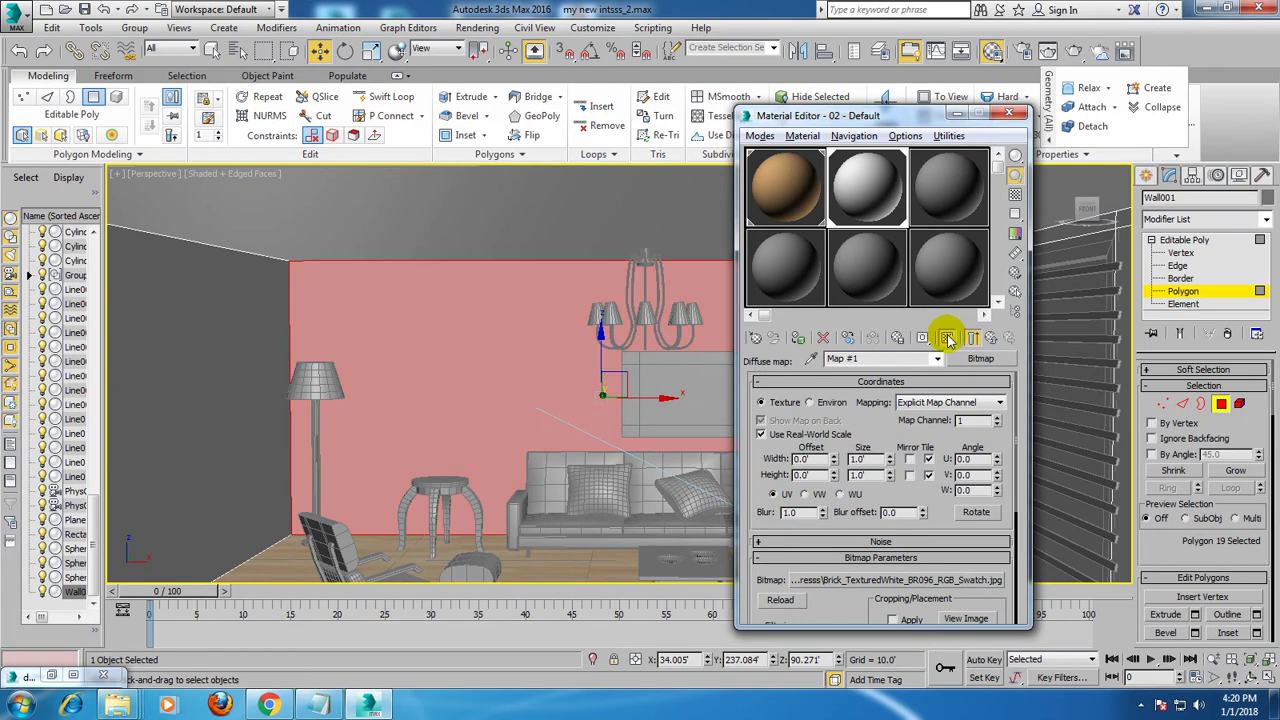
- Add a UVW Map to the back wall, turn off Real-World Map Size, and size the brick 0.4 by 0.4
click(1266, 220)
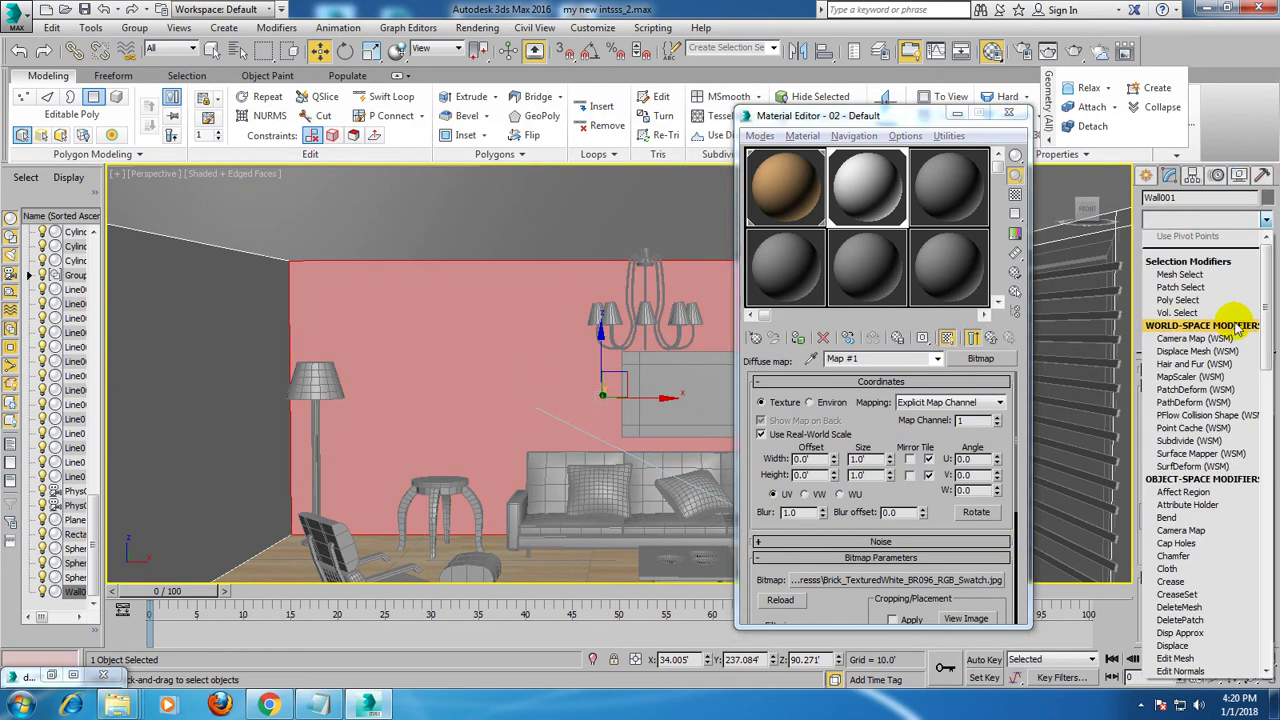
key(u)
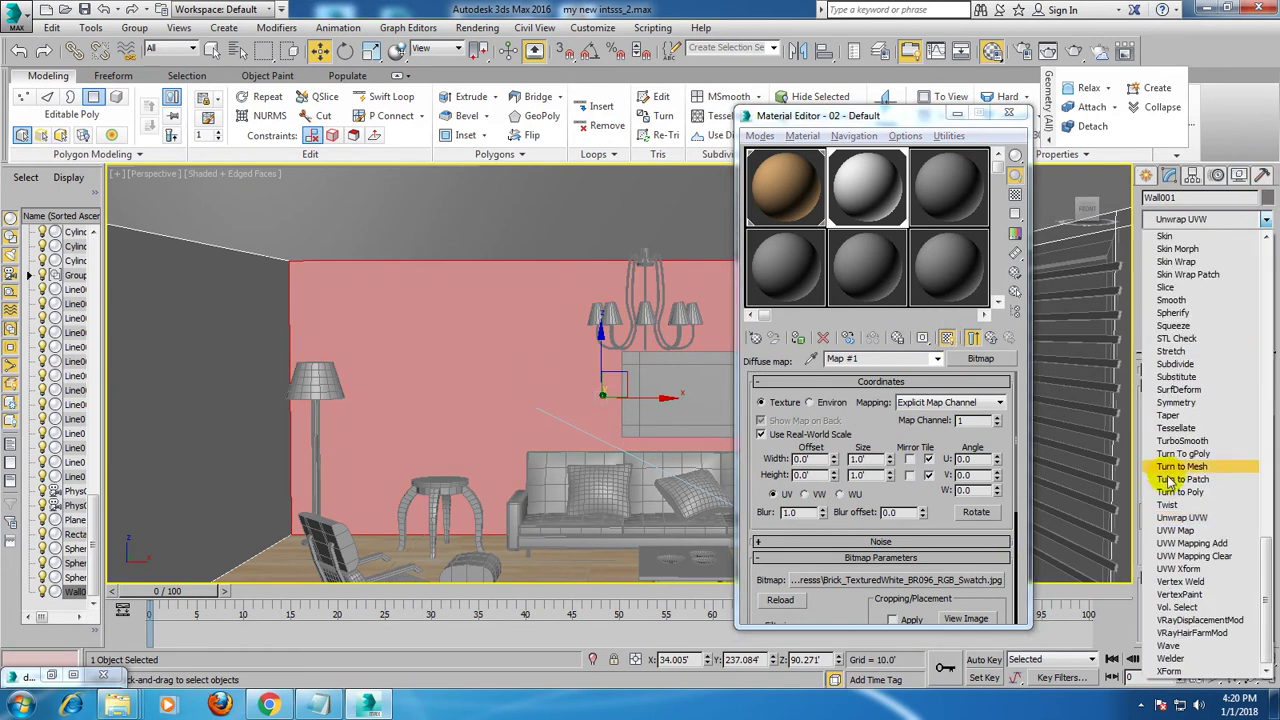
click(1200, 529)
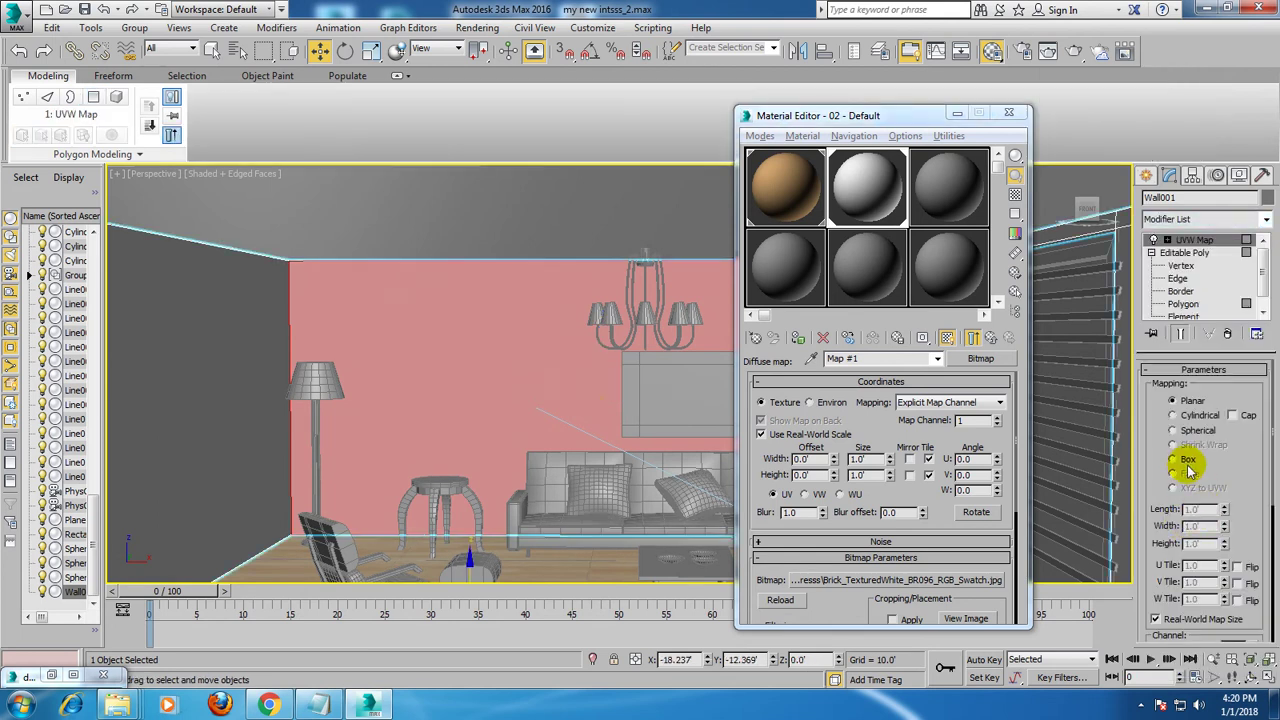
drag(1266, 423, 1238, 506)
click(1156, 518)
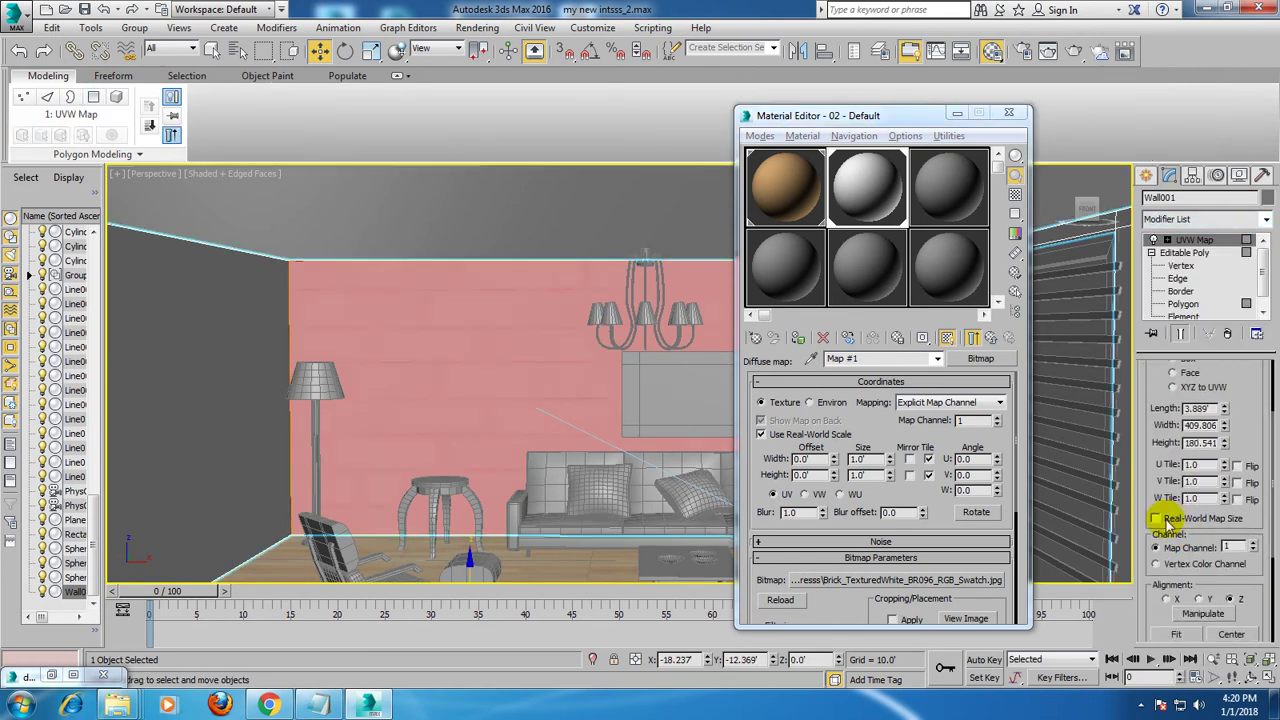
double_click(877, 458)
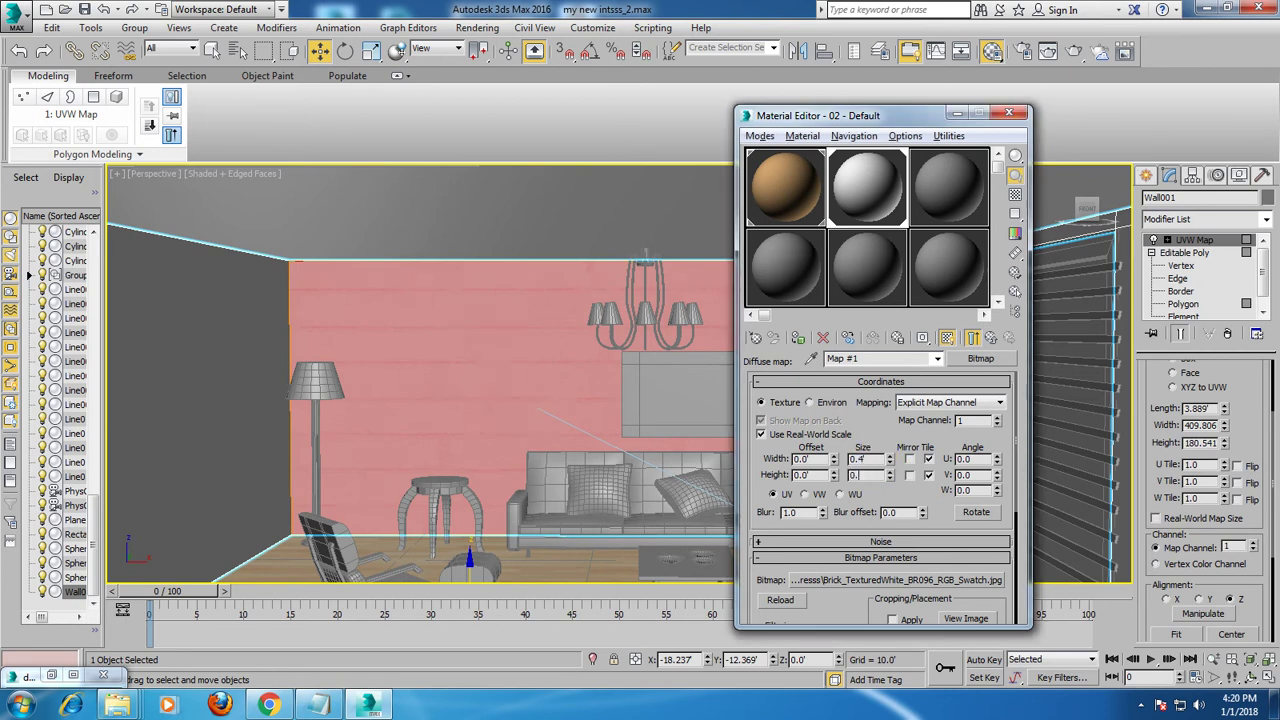
- Convert the wall back to an Editable Poly and orbit toward the left wall
alt+middle_drag(517, 334, 580, 301)
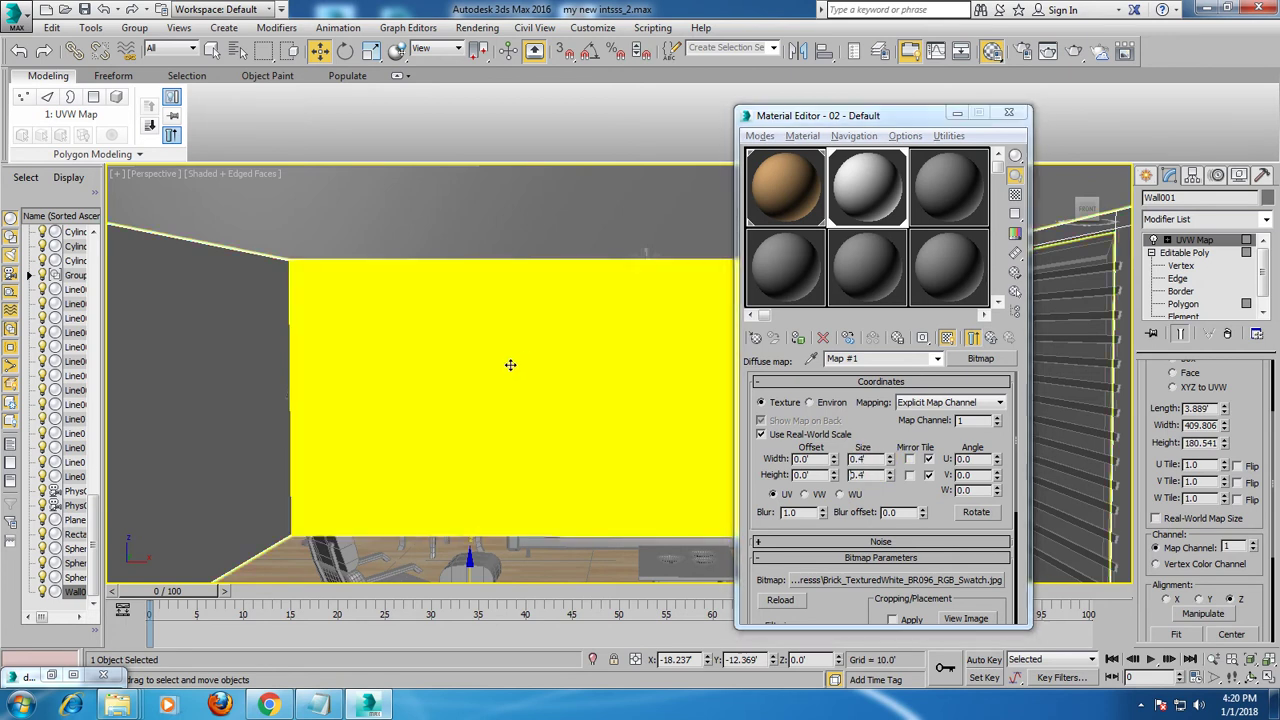
right_click(580, 301)
mouse_move(609, 455)
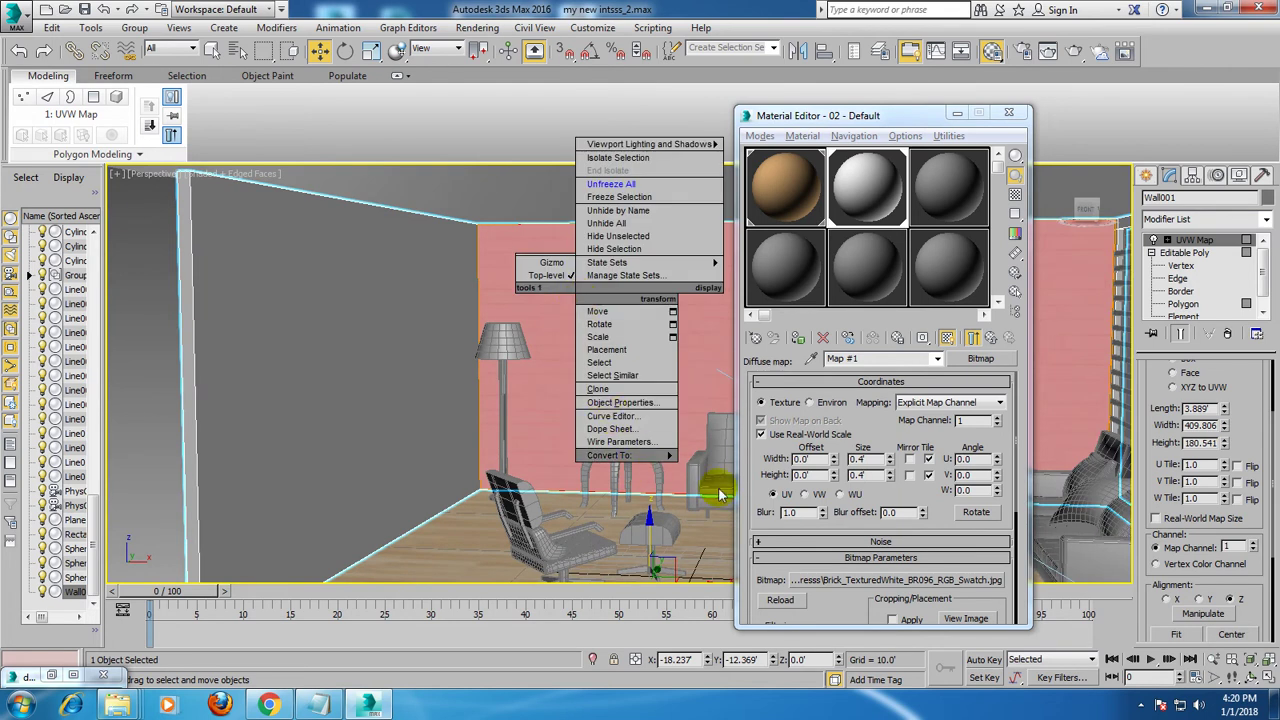
click(750, 468)
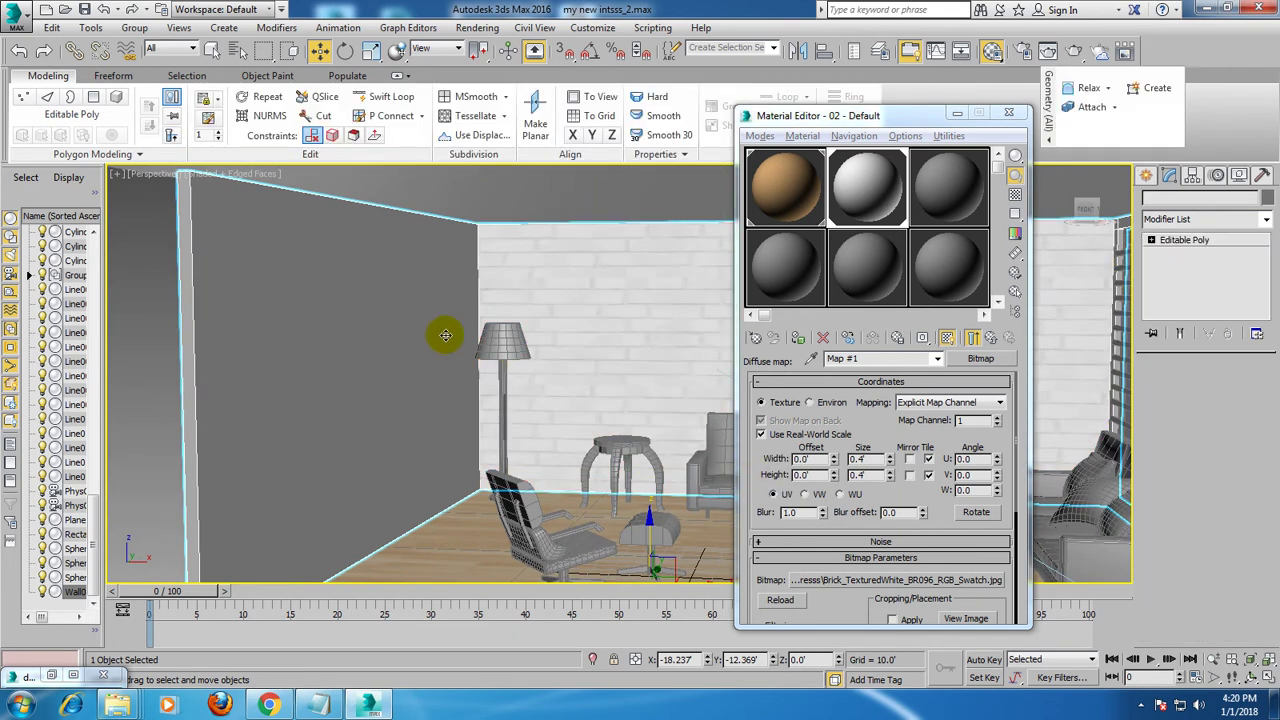
scroll(441, 350, up, 5)
scroll(439, 357, down, 3)
scroll(500, 375, down, 1)
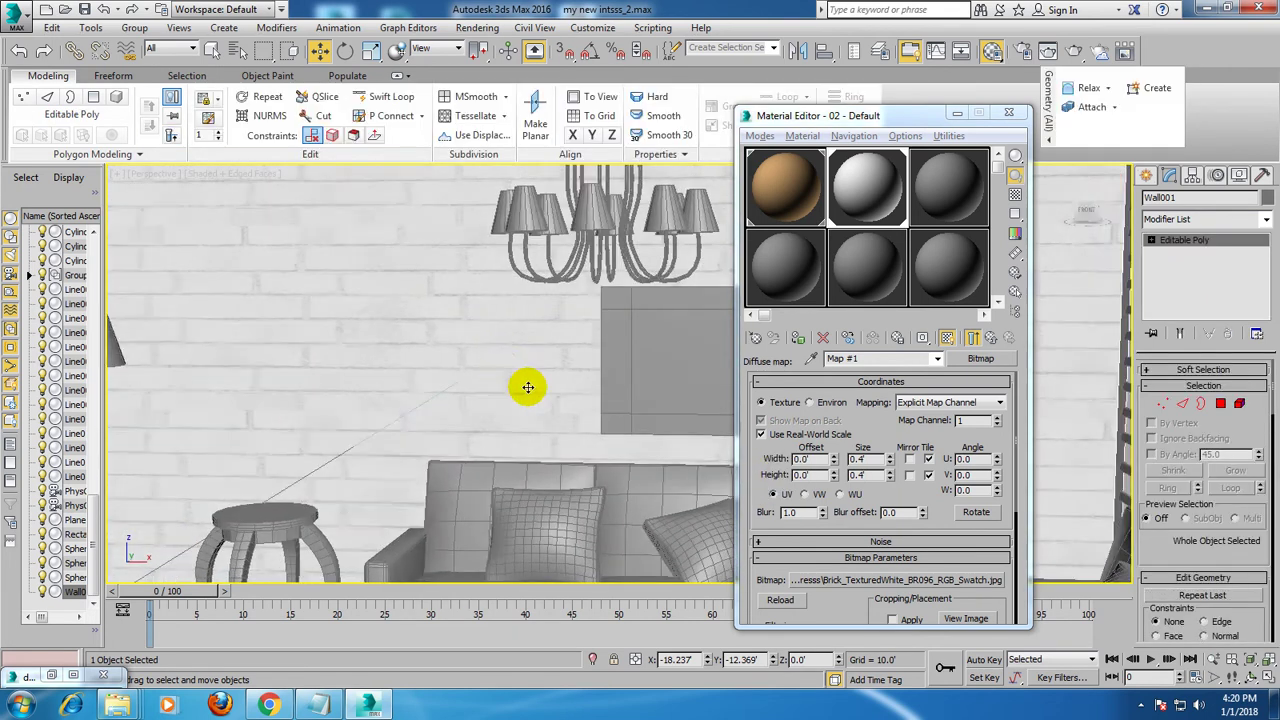
scroll(526, 386, down, 4)
scroll(534, 394, up, 3)
scroll(530, 402, up, 2)
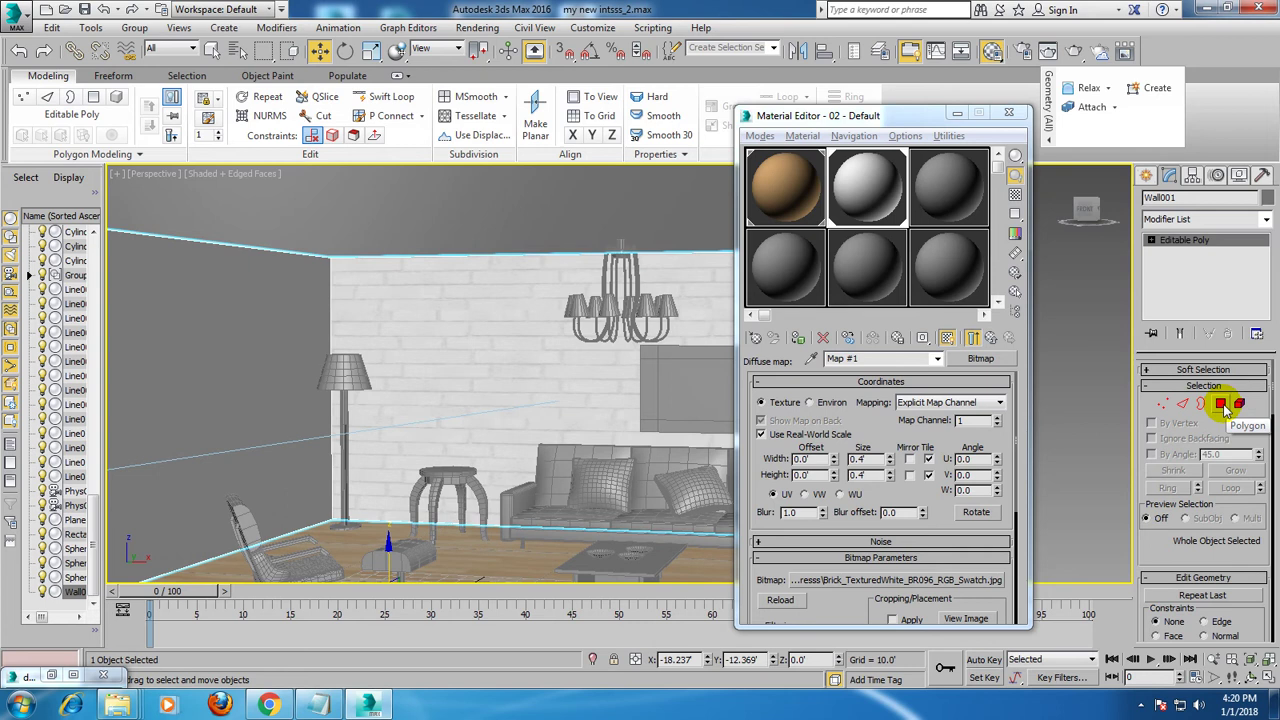
alt+middle_drag(380, 371, 463, 368)
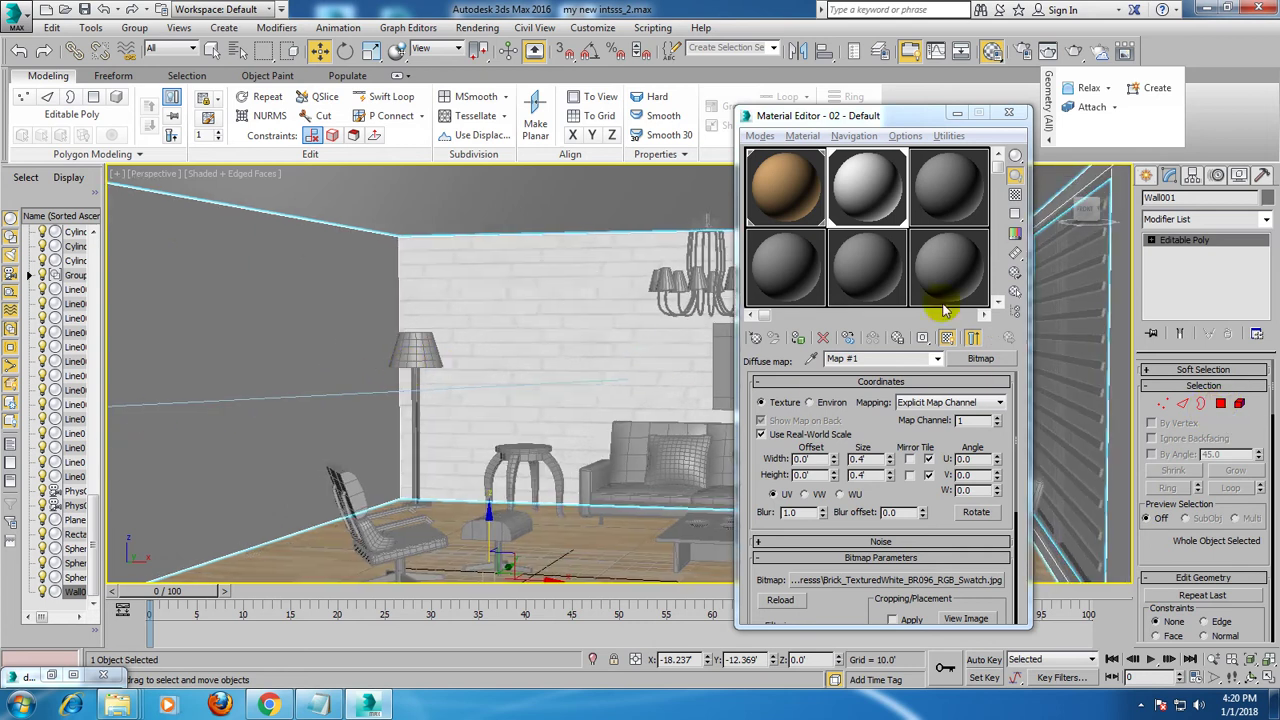
- Select the left wall face and make material slot 03 a VRayMtl
click(1221, 403)
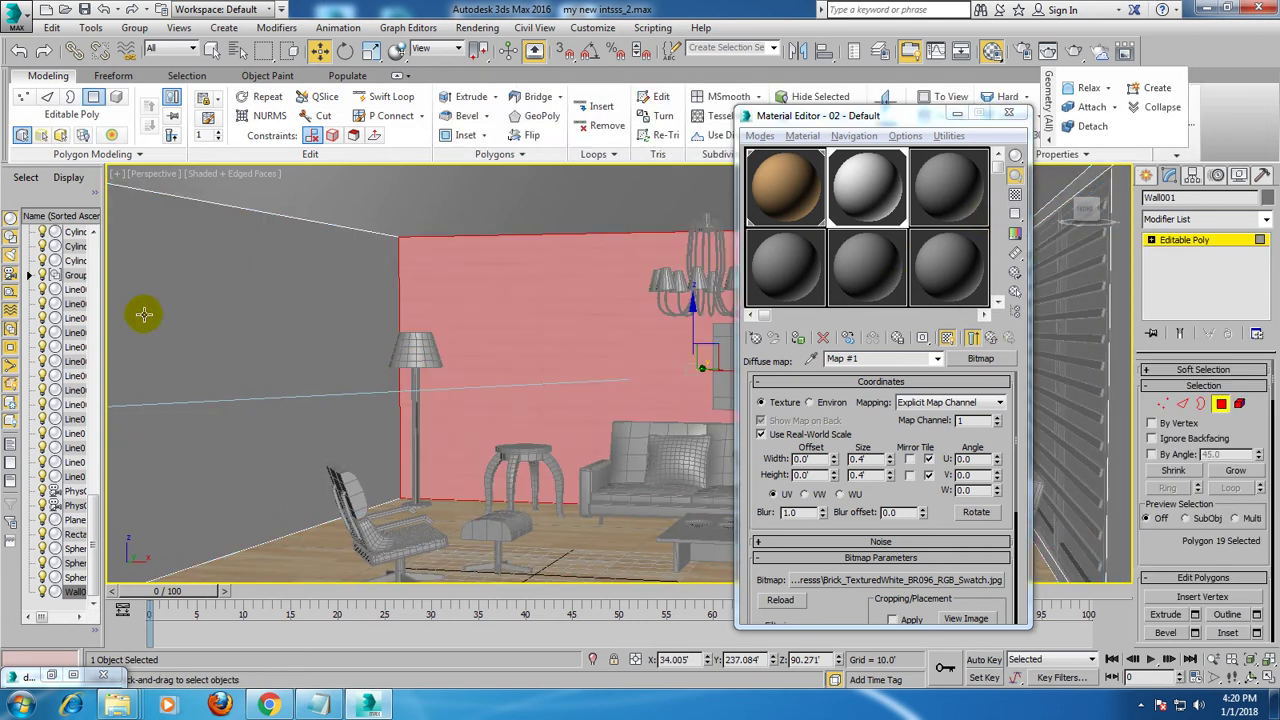
click(144, 315)
click(947, 196)
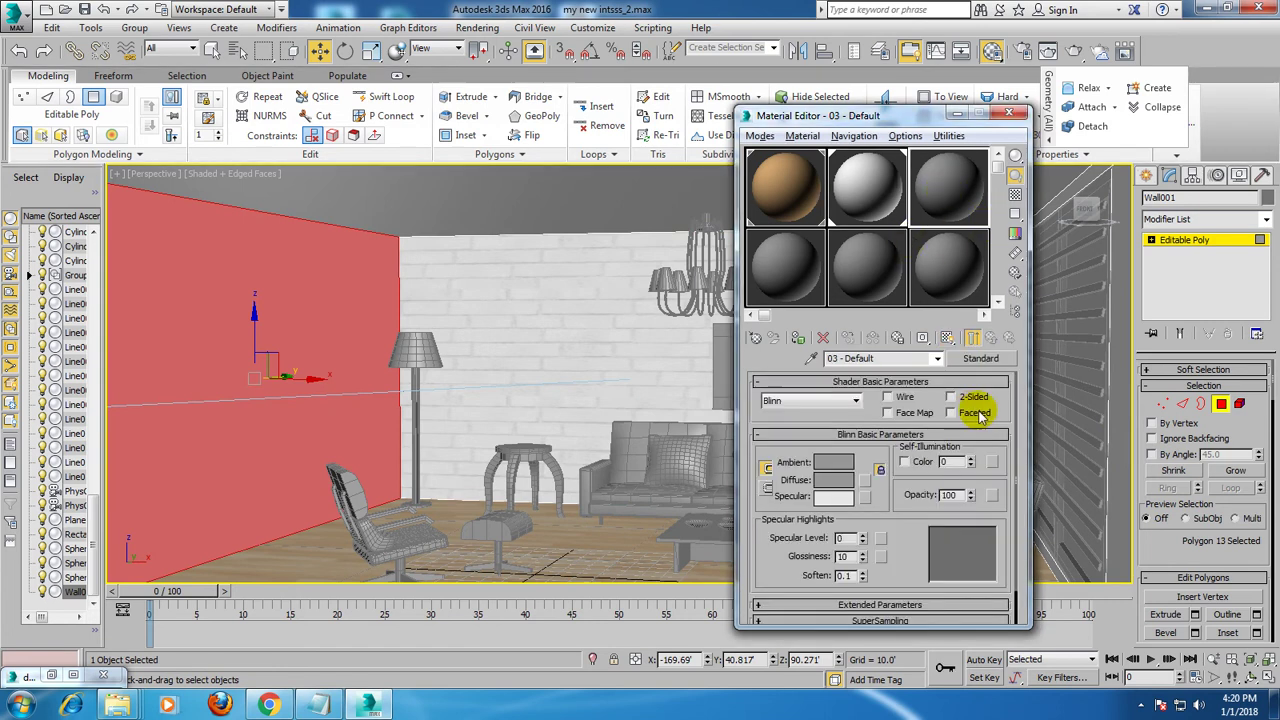
click(980, 358)
scroll(398, 500, down, 3)
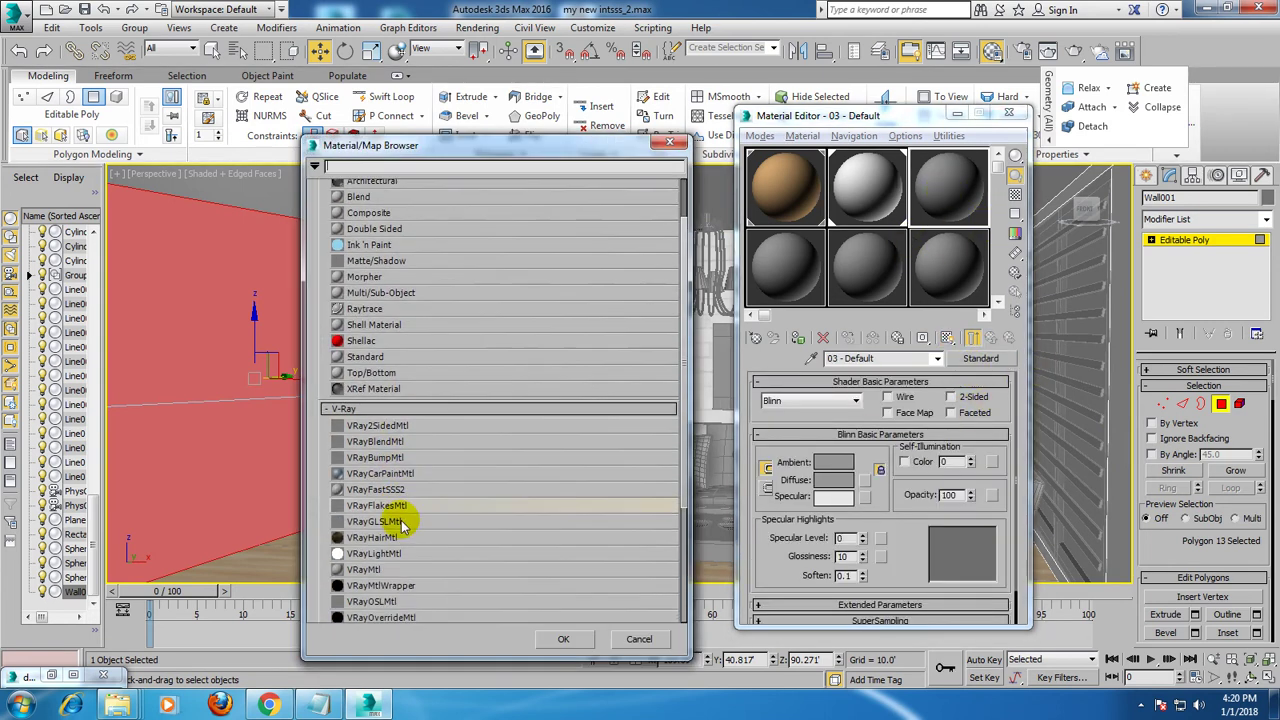
double_click(378, 578)
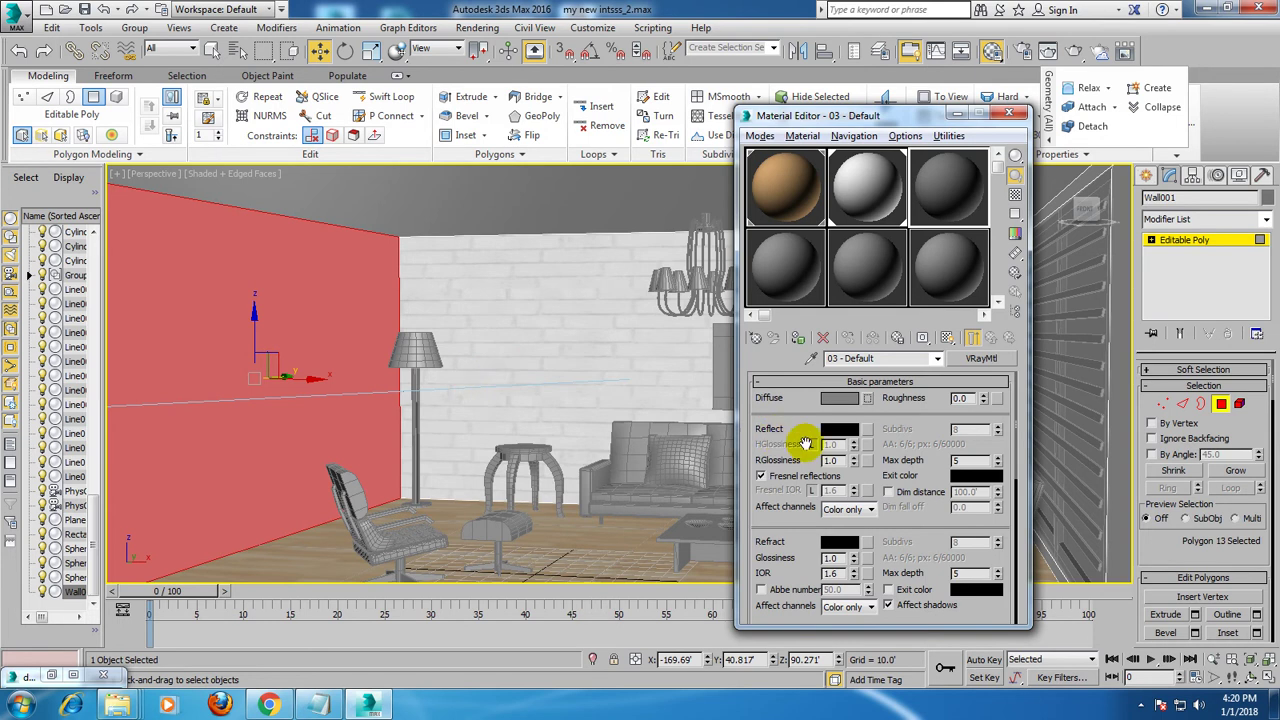
- Load fabric_patterns_2_20150321_1221027836.jpg as the diffuse bitmap and show it in the viewport
click(867, 398)
scroll(395, 275, up, 2)
double_click(390, 228)
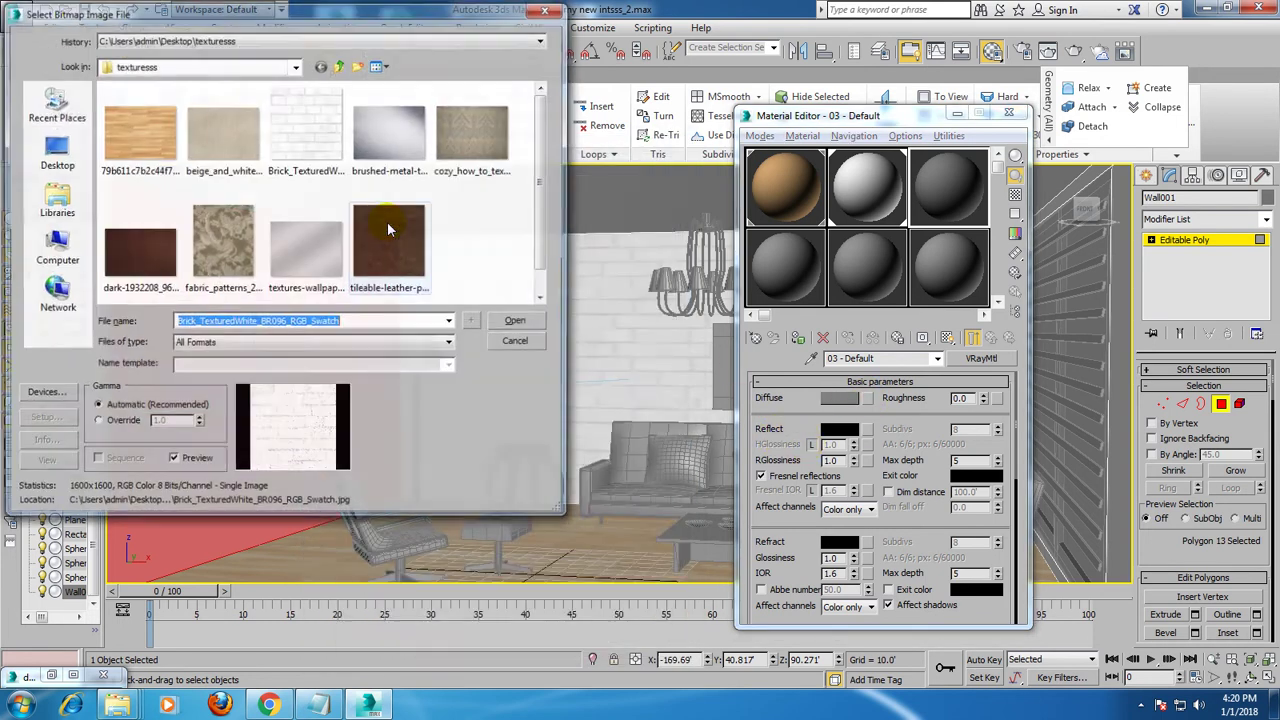
double_click(218, 232)
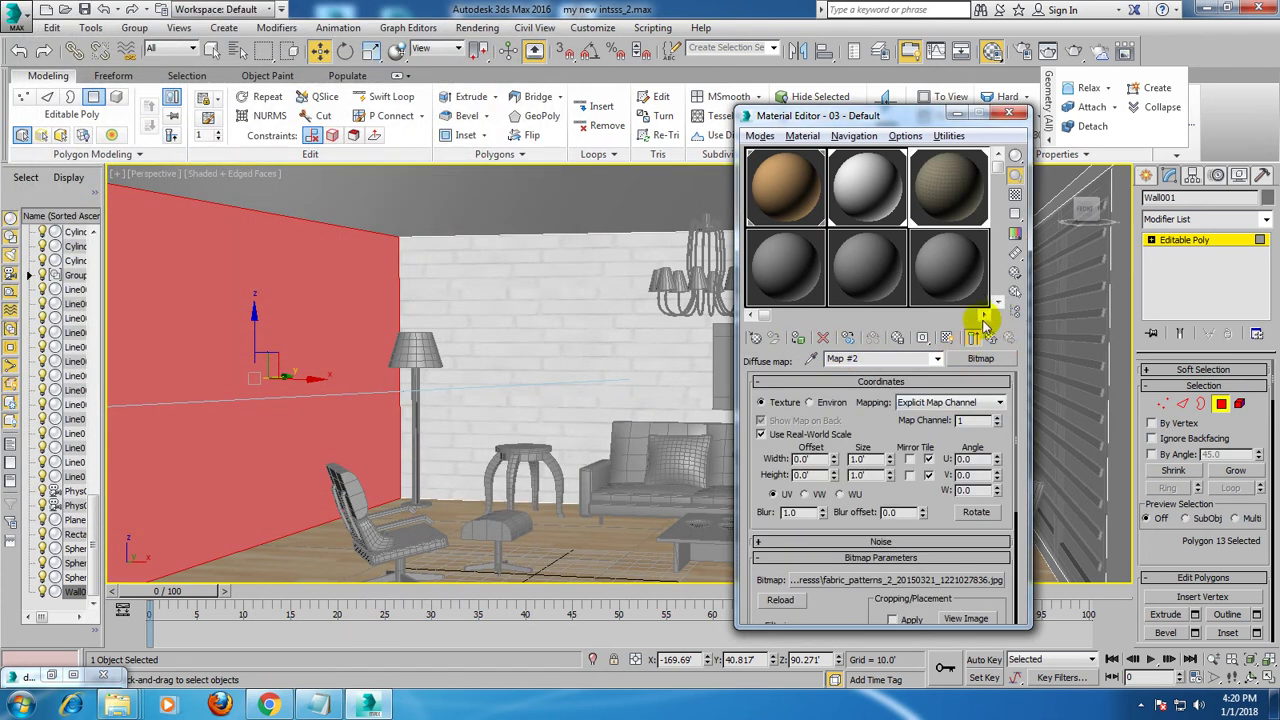
click(947, 338)
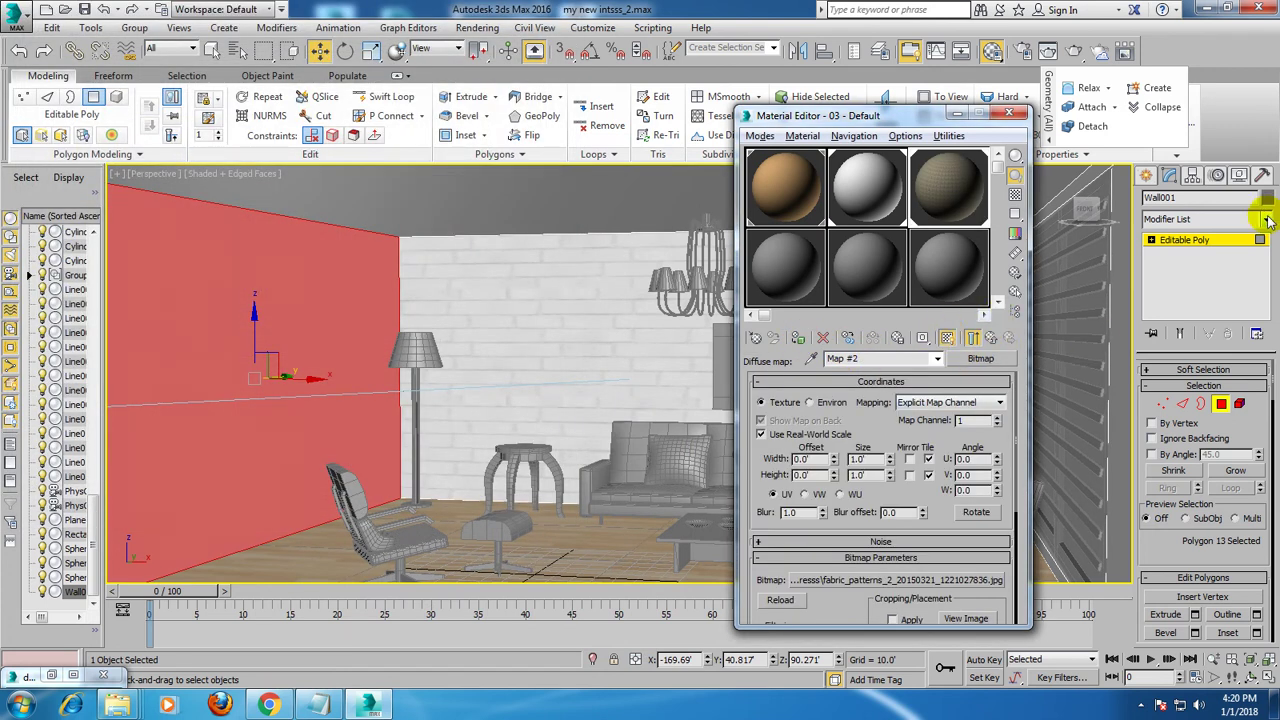
- Add a Box-projection UVW Map to the red wall and size the fabric texture 0.5 by 0.5
click(1268, 220)
key(u)
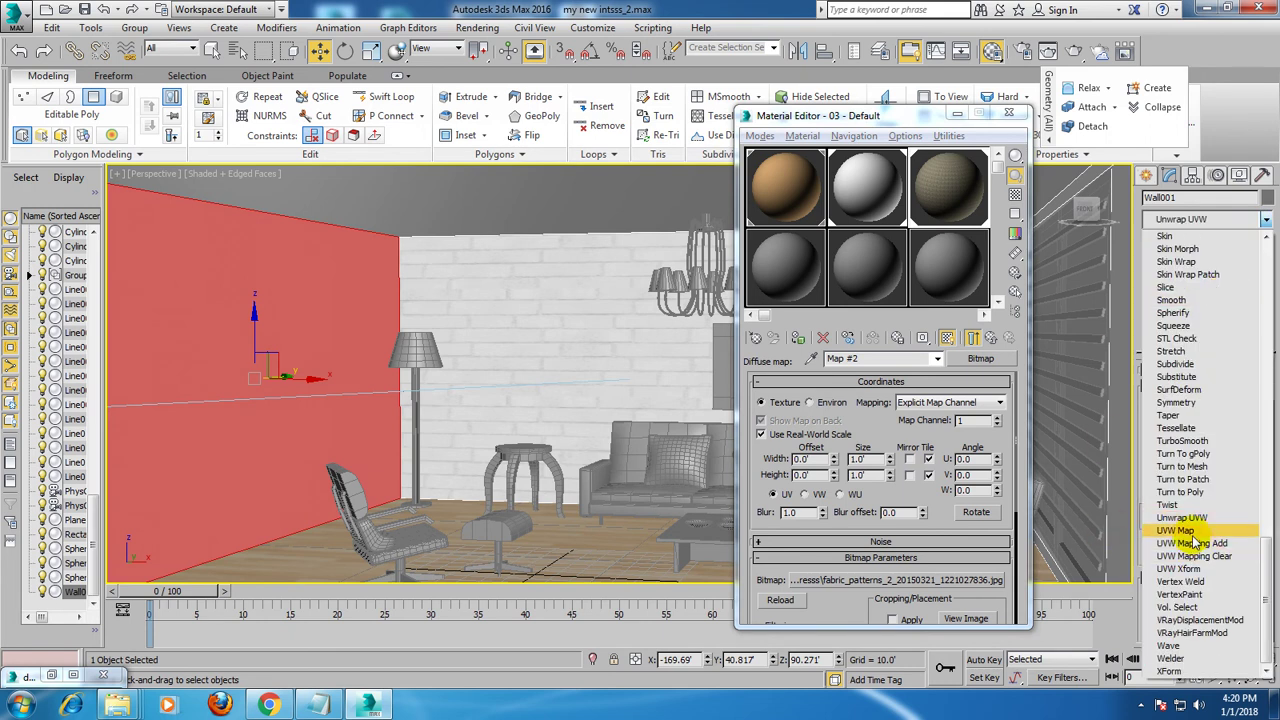
click(1196, 531)
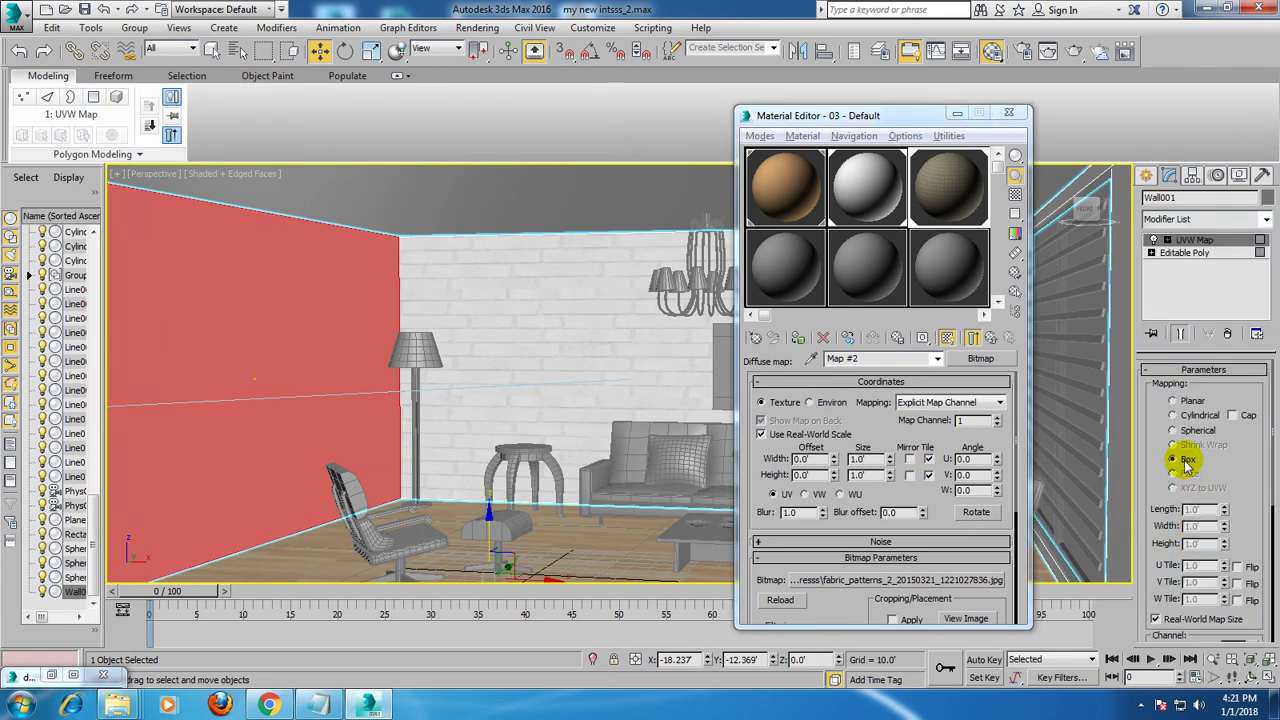
click(1175, 620)
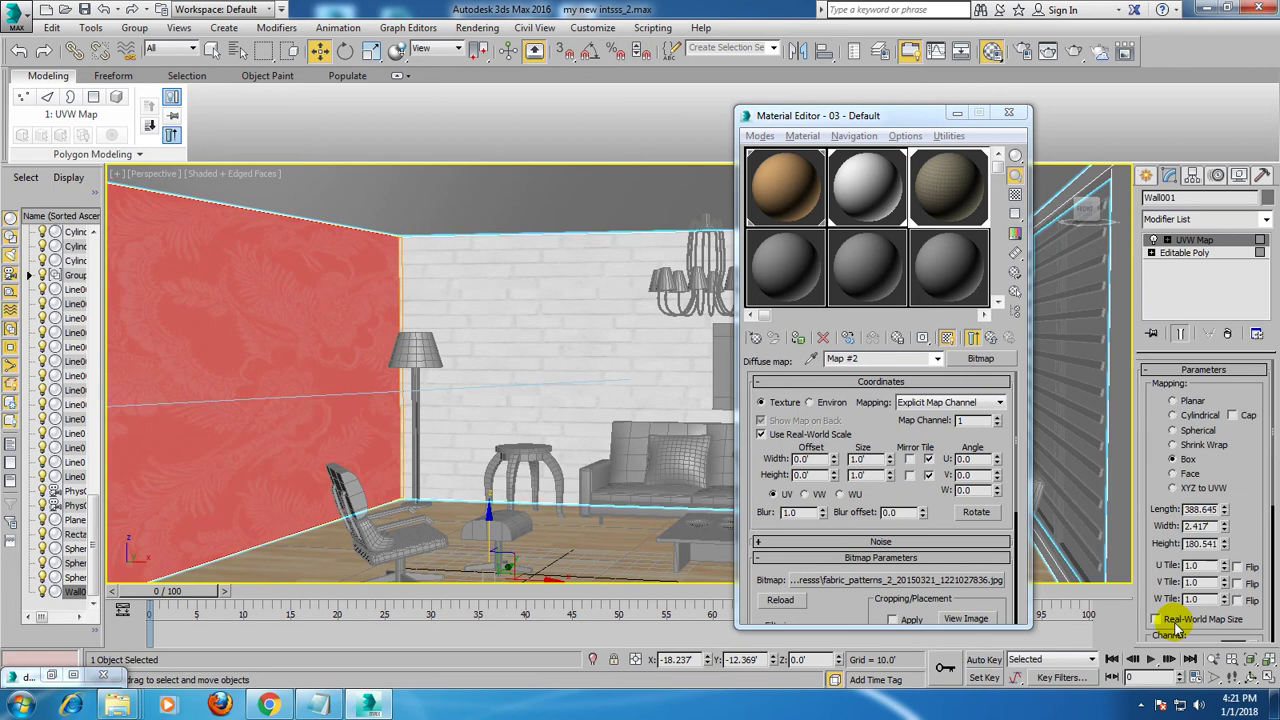
click(858, 459)
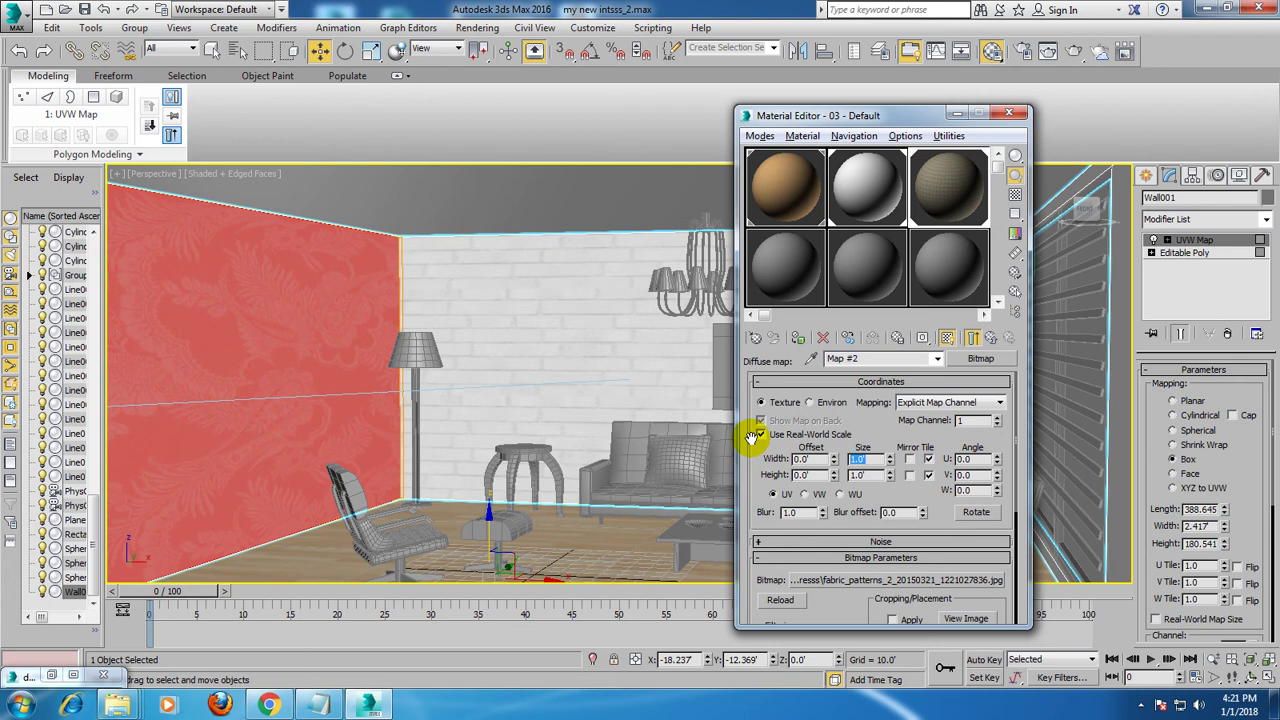
text(0.5)
key(Tab)
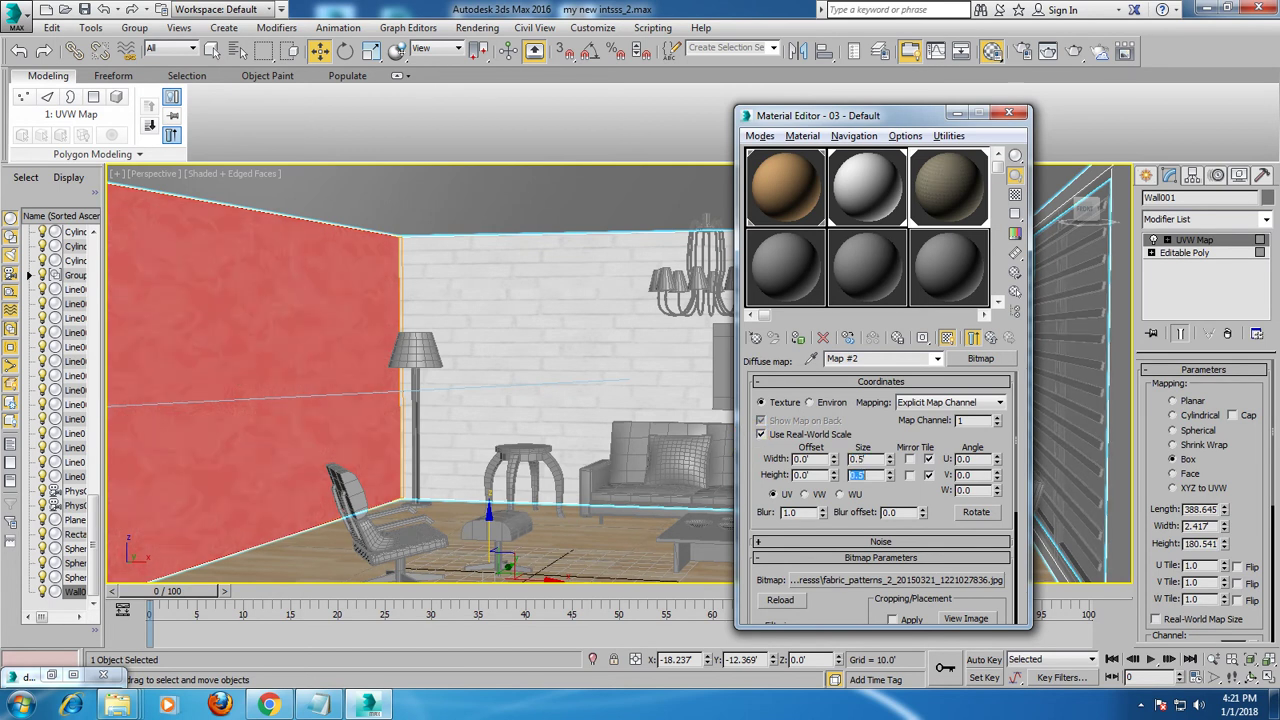
mouse_move(177, 366)
alt+middle_down()
mouse_move(343, 380)
mouse_move(500, 346)
mouse_move(418, 344)
mouse_move(437, 206)
alt+middle_up()
- Convert the textured red wall into an Editable Poly, collapsing its box UVW mapping
right_click(432, 258)
mouse_move(466, 421)
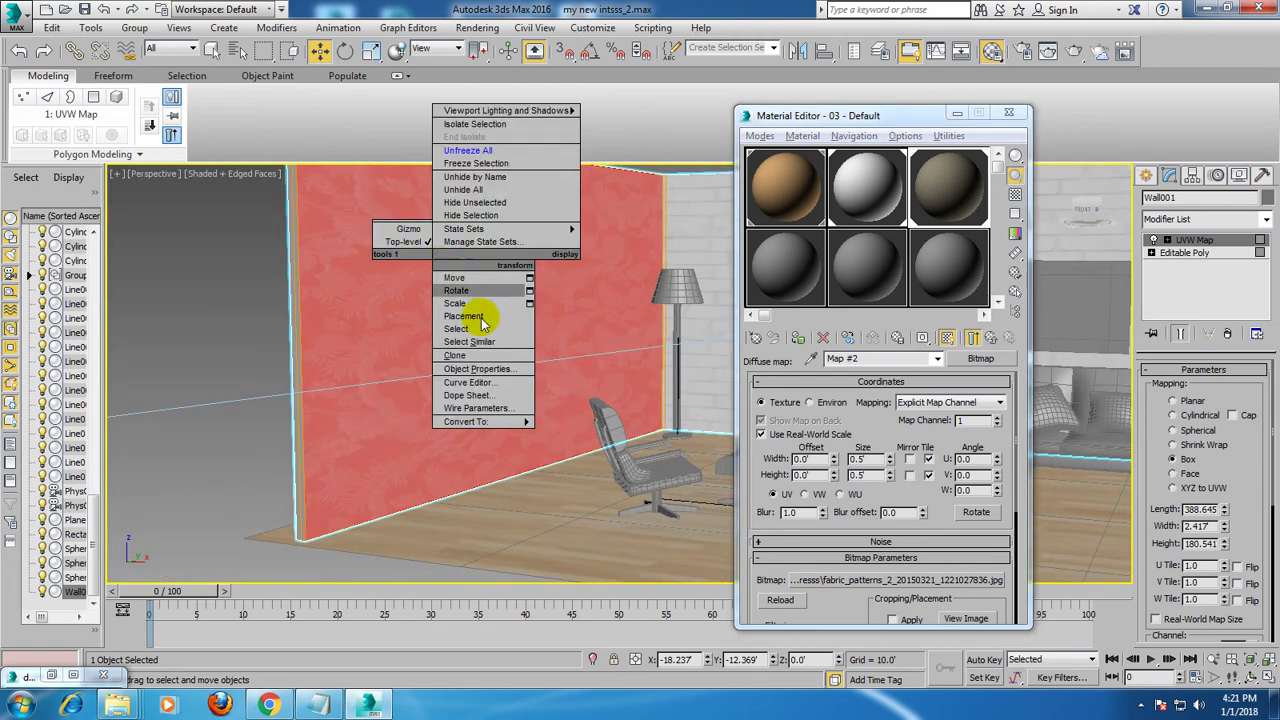
click(595, 436)
mouse_move(249, 289)
alt+middle_down()
mouse_move(597, 266)
mouse_move(485, 273)
mouse_move(466, 300)
mouse_move(491, 309)
mouse_move(466, 294)
mouse_move(506, 280)
mouse_move(488, 309)
mouse_move(451, 277)
mouse_move(401, 302)
mouse_move(623, 286)
alt+middle_up()
scroll(457, 286, down, 3)
scroll(480, 300, down, 3)
scroll(488, 309, up, 2)
scroll(480, 311, up, 2)
scroll(503, 291, down, 3)
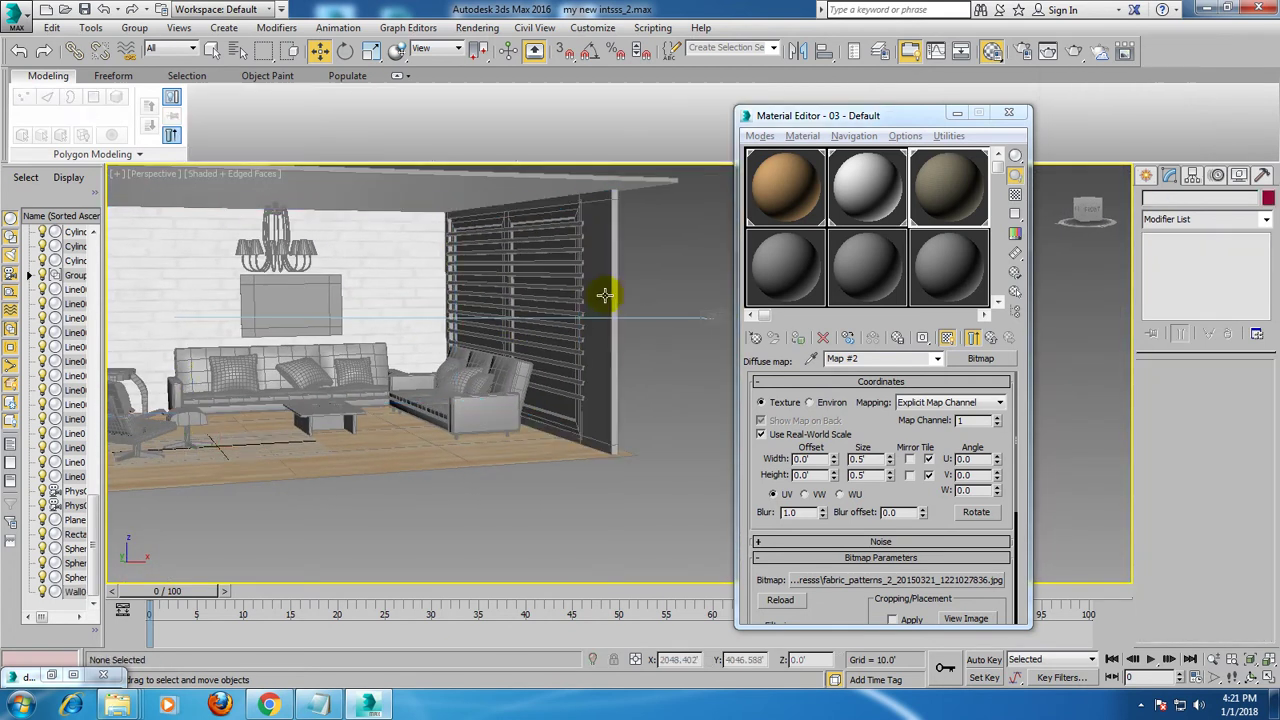
- Inspect a wall polygon in Polygon mode, then clear the selection and return to object level
click(1220, 403)
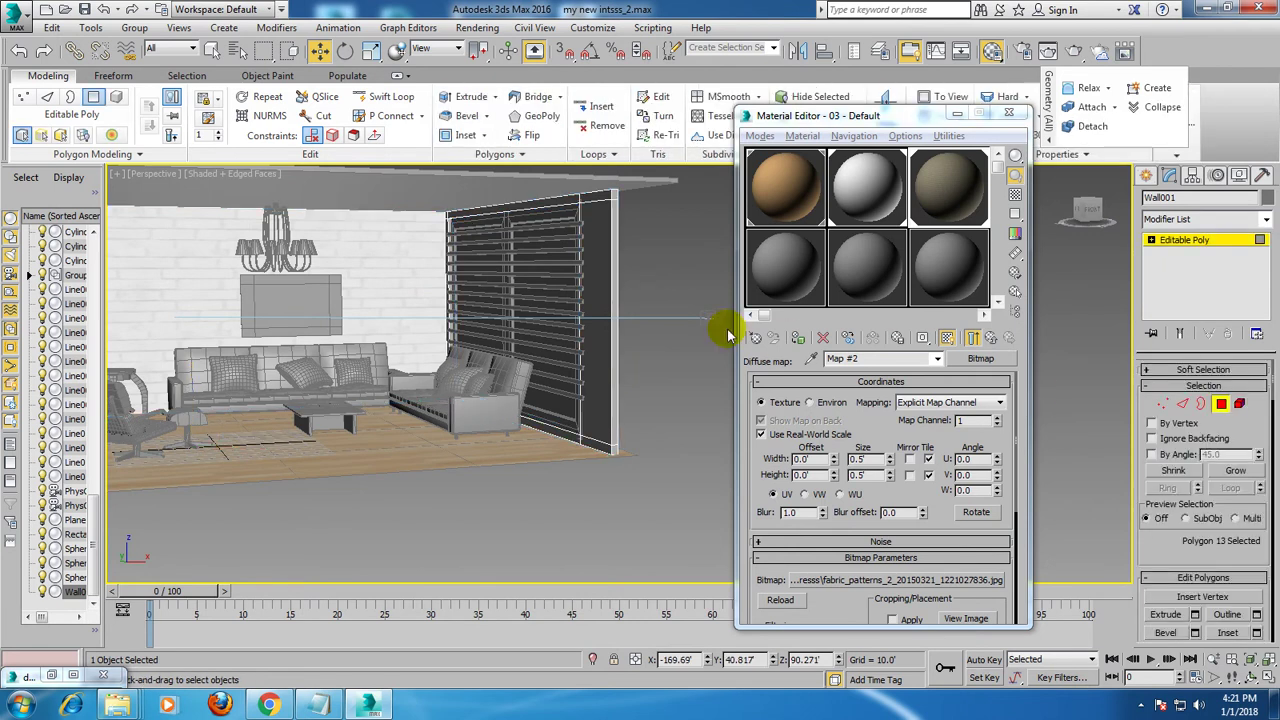
alt+middle_drag(728, 323, 668, 322)
scroll(668, 322, up, 5)
click(437, 354)
mouse_move(423, 360)
alt+middle_down()
mouse_move(605, 353)
mouse_move(523, 354)
alt+middle_up()
scroll(450, 362, down, 5)
alt+middle_drag(397, 371, 493, 320)
click(563, 266)
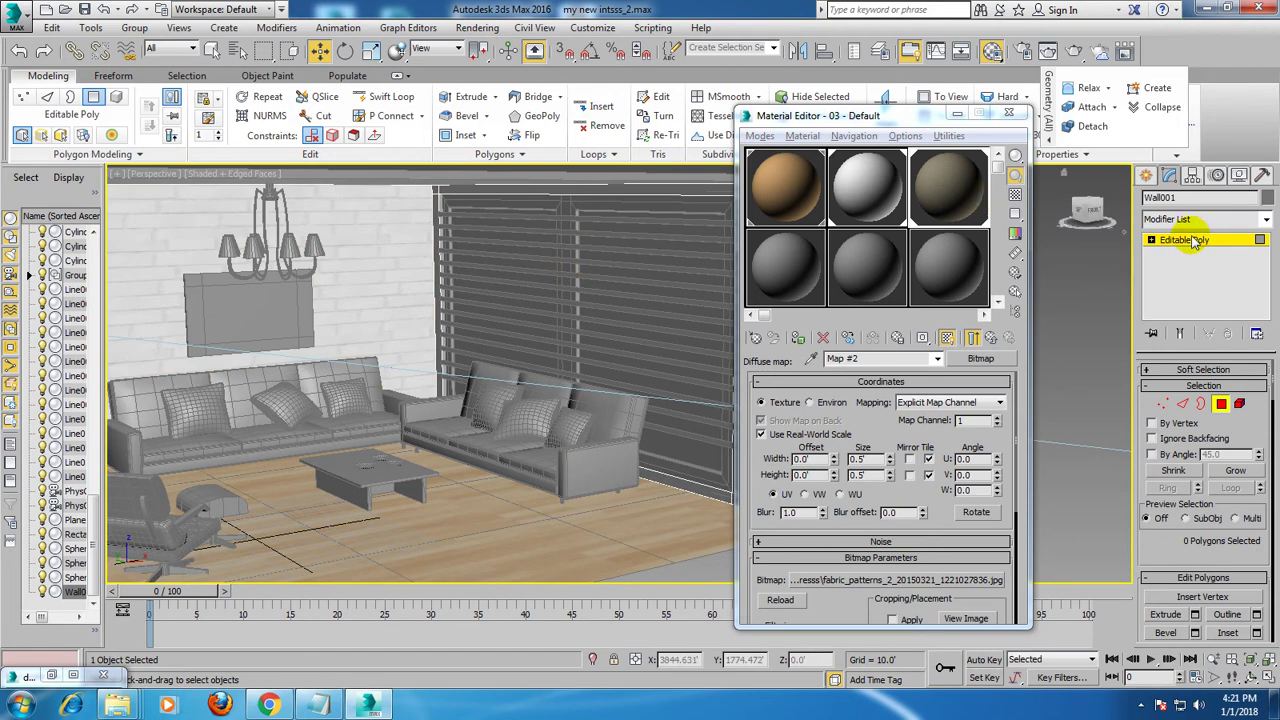
click(1185, 240)
scroll(584, 236, up, 5)
- Pick a fresh material slot and select Rectangle001's four inset panel polygons
click(520, 250)
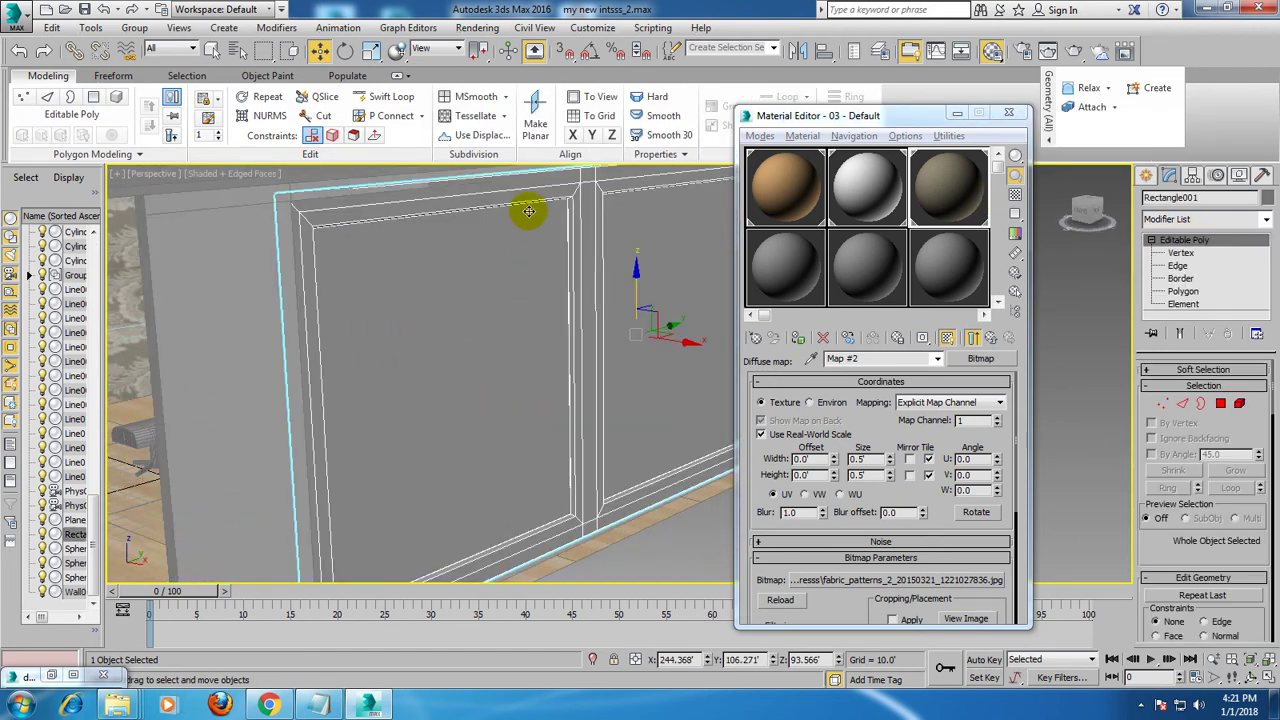
click(757, 244)
scroll(630, 230, up, 1)
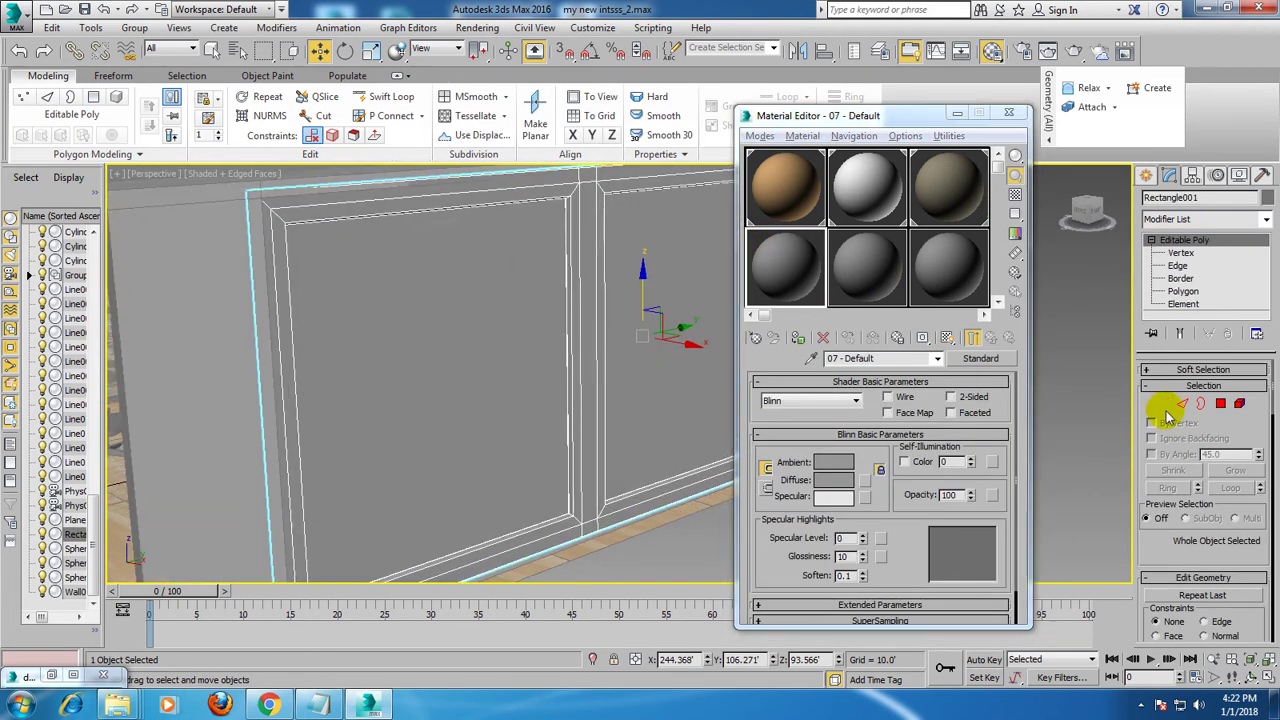
click(1222, 405)
click(426, 291)
ctrl+click(691, 310)
scroll(469, 272, down, 3)
scroll(334, 280, up, 1)
ctrl+click(345, 278)
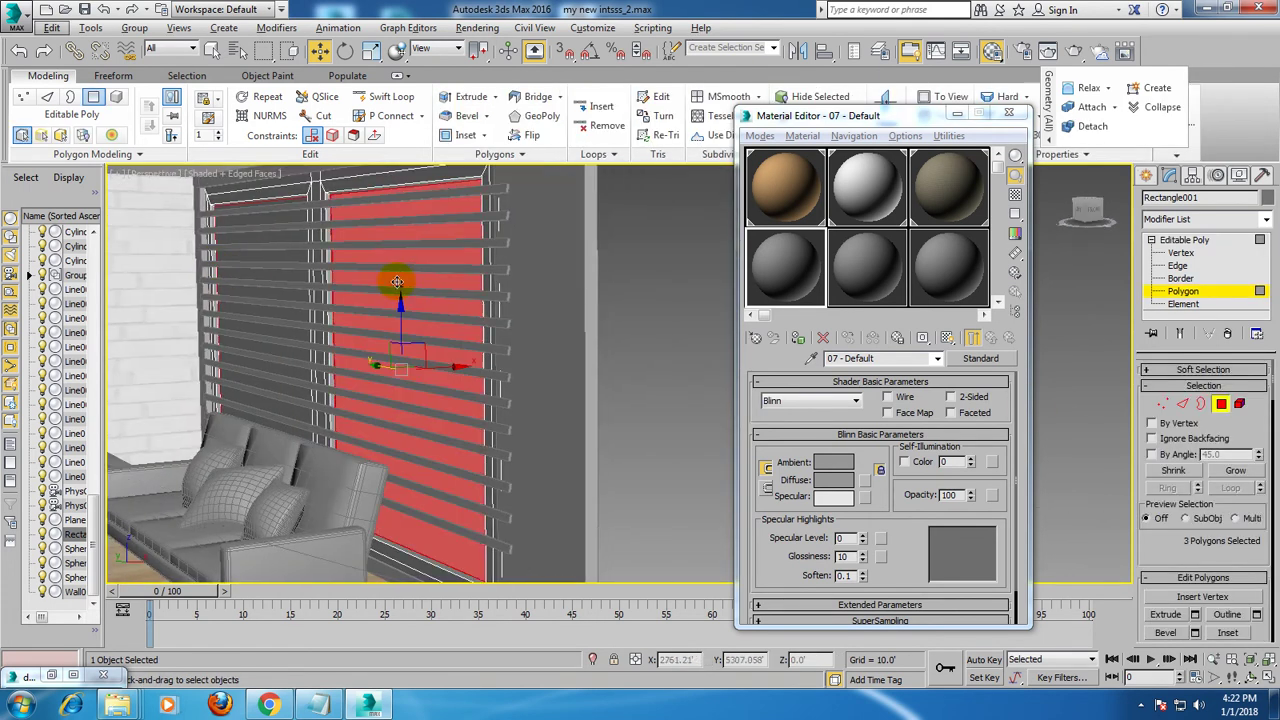
ctrl+click(301, 273)
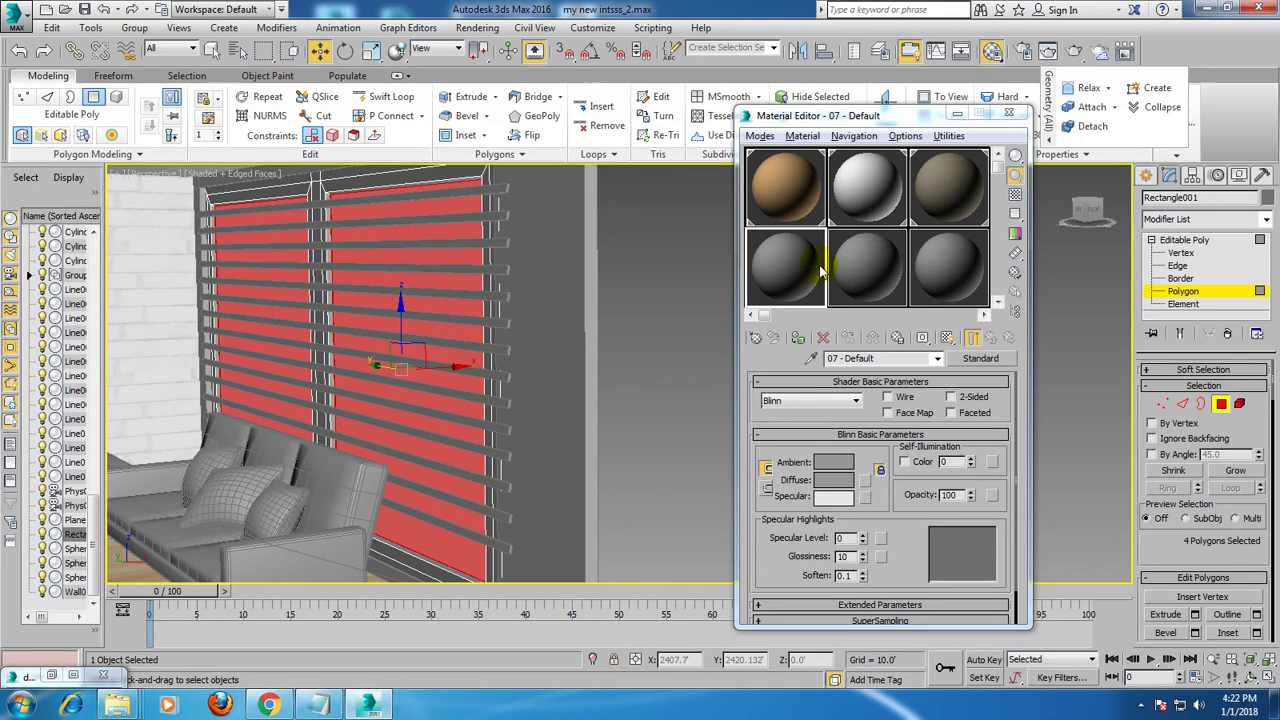
- Make the material a VRayMtl with white refraction and assign it to the four panels
click(980, 360)
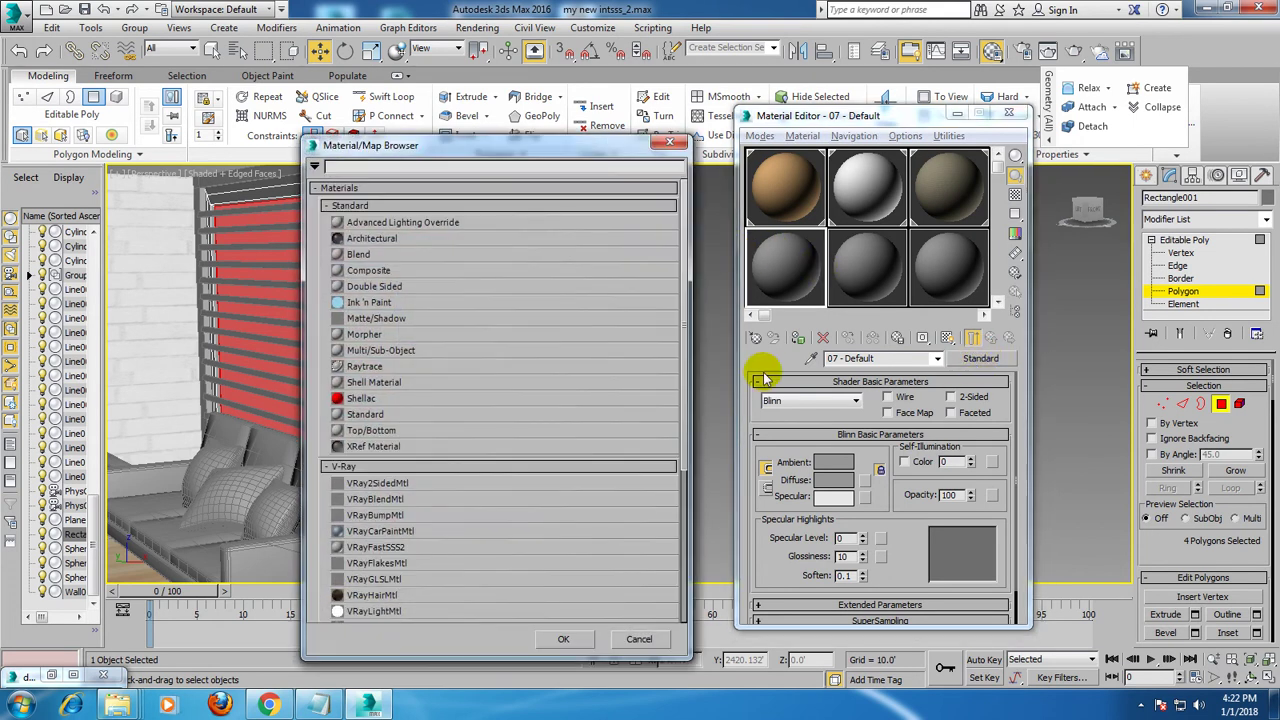
scroll(372, 550, down, 2)
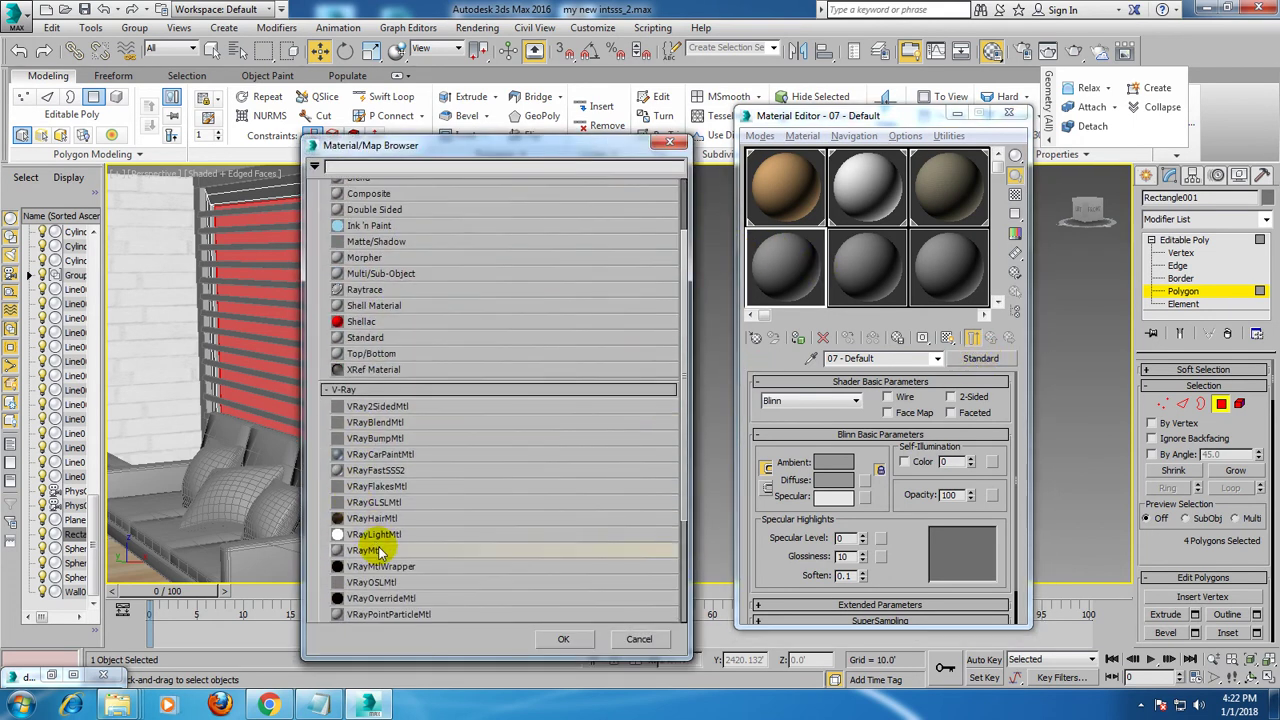
double_click(379, 551)
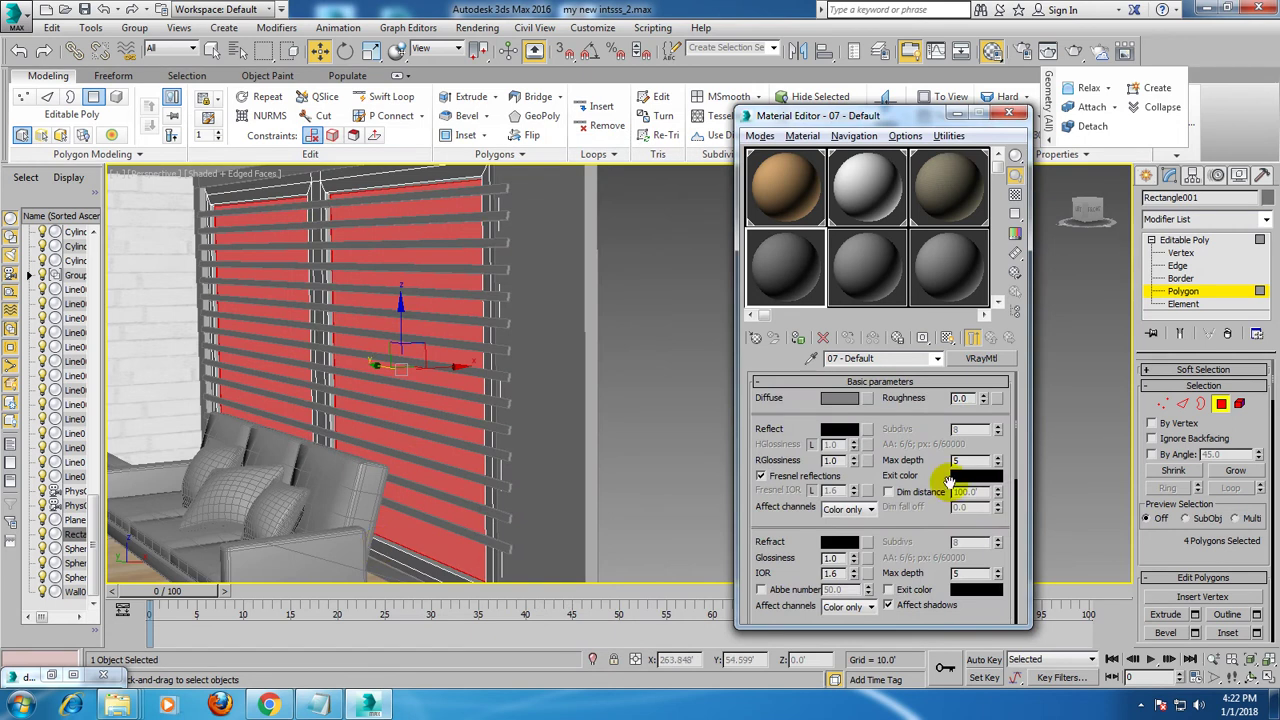
click(843, 545)
drag(463, 130, 463, 226)
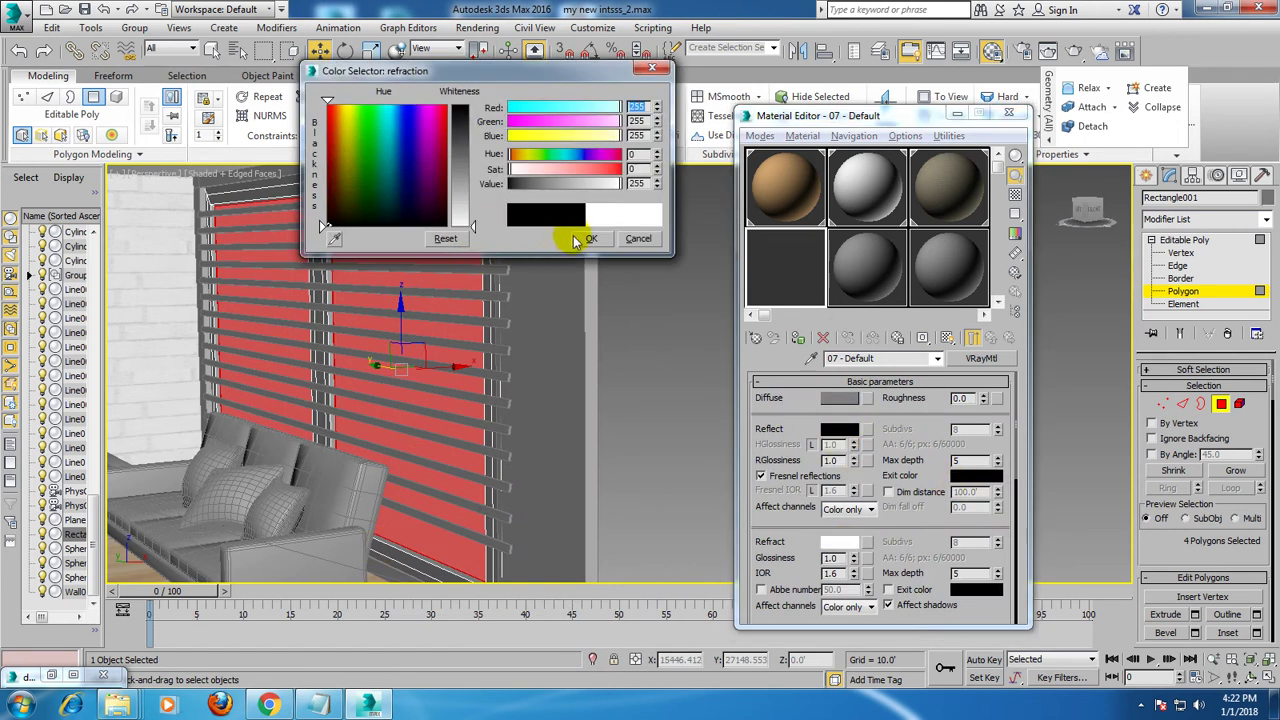
click(591, 238)
click(797, 340)
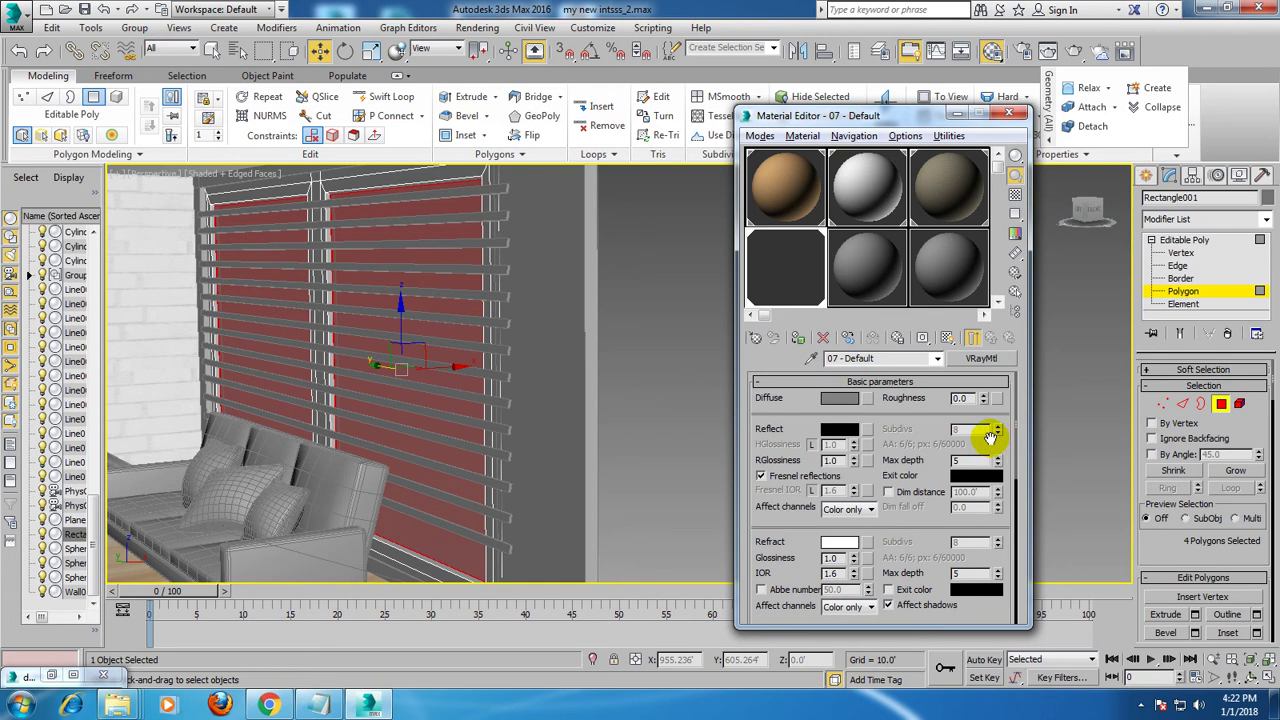
- Set the reflection to dark grey, check the panels isolated, then invert to the frame polygons
click(830, 429)
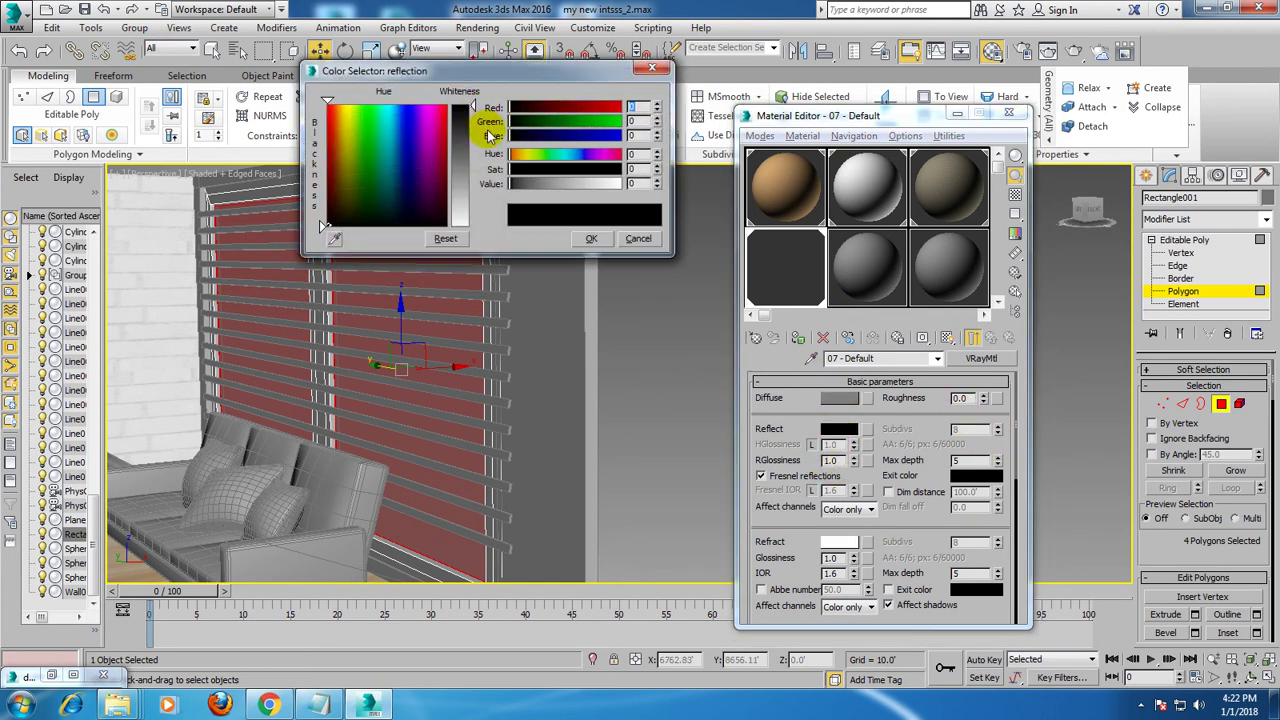
drag(473, 105, 473, 135)
click(591, 238)
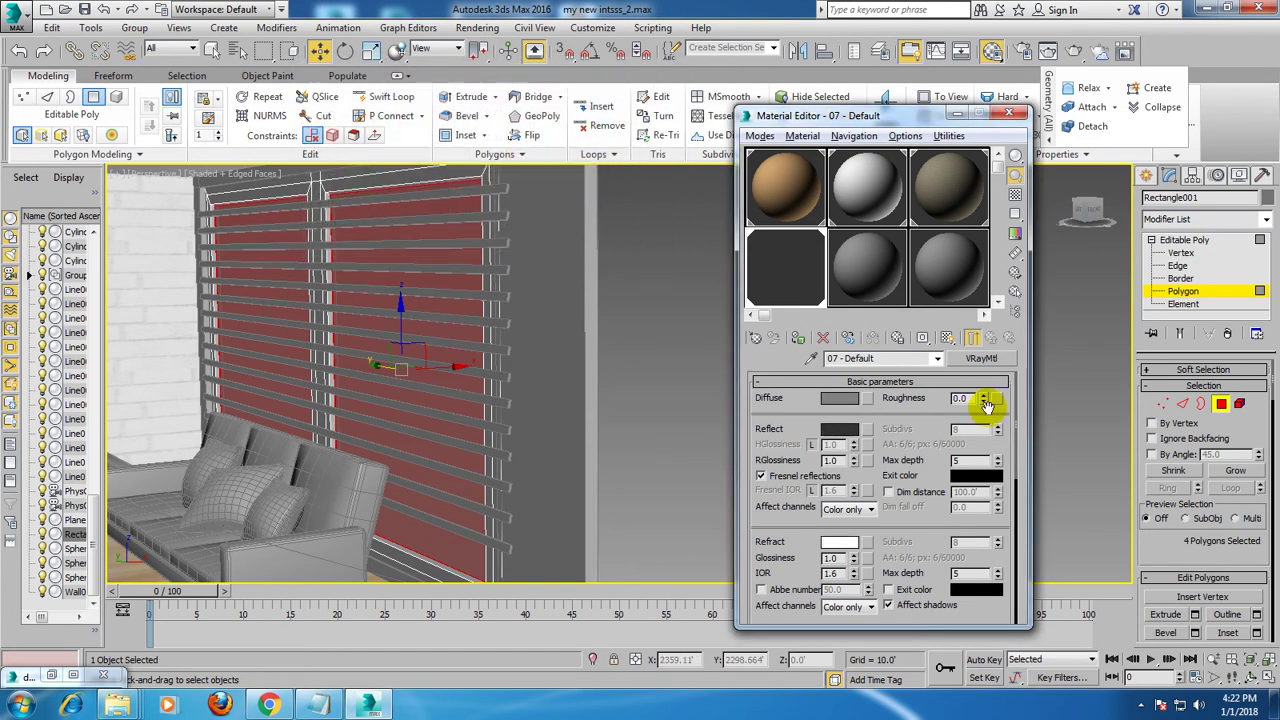
key(alt+q)
mouse_move(386, 328)
alt+middle_down()
mouse_move(323, 366)
mouse_move(512, 340)
mouse_move(449, 323)
alt+middle_up()
key(alt+q)
mouse_move(506, 294)
alt+middle_down()
mouse_move(608, 310)
mouse_move(360, 294)
mouse_move(349, 363)
mouse_move(511, 366)
mouse_move(530, 354)
alt+middle_up()
key(ctrl+i)
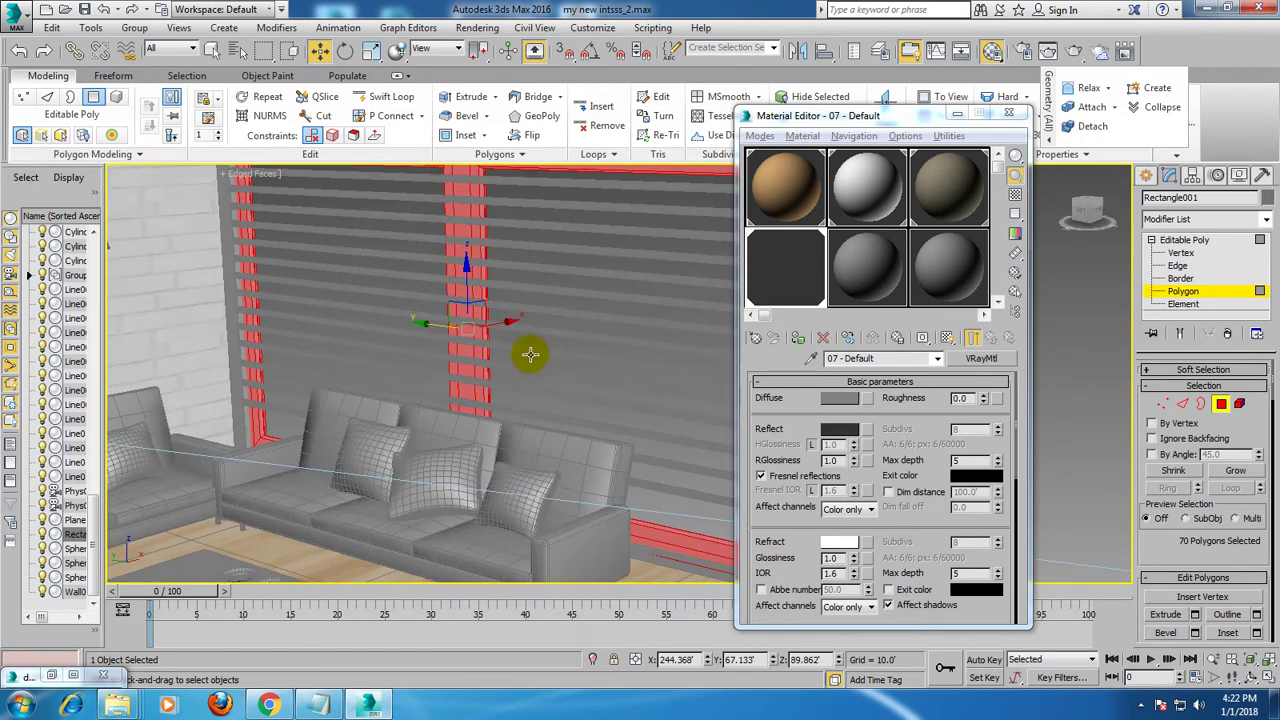
- Create a VRayMtl with the dark-1932208_960_720.jpg wood bitmap as diffuse, shown in the viewport
click(870, 254)
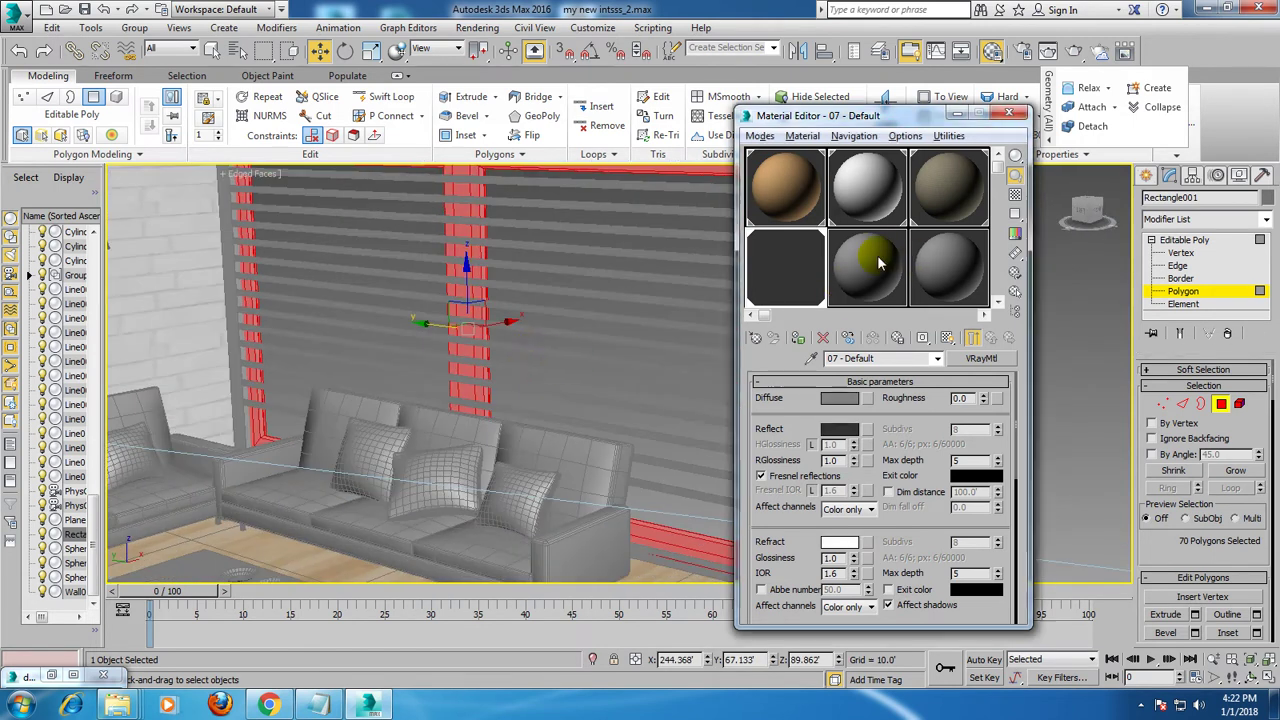
click(996, 364)
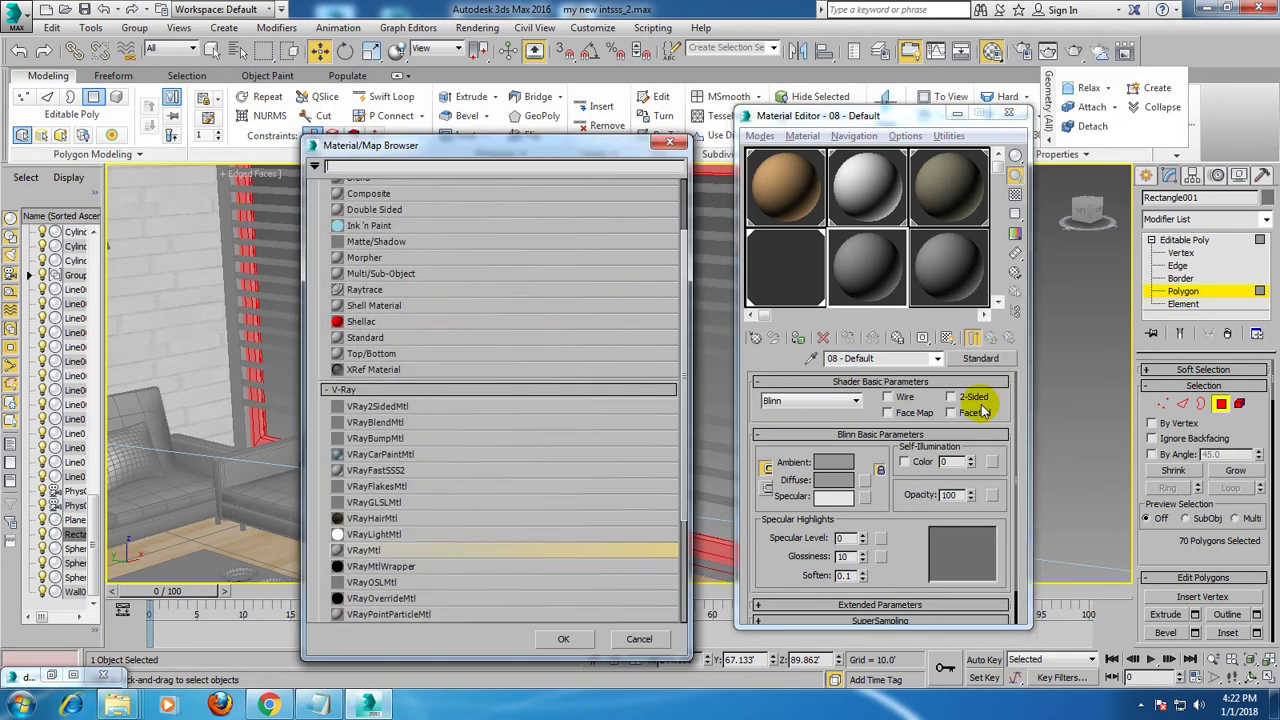
double_click(366, 551)
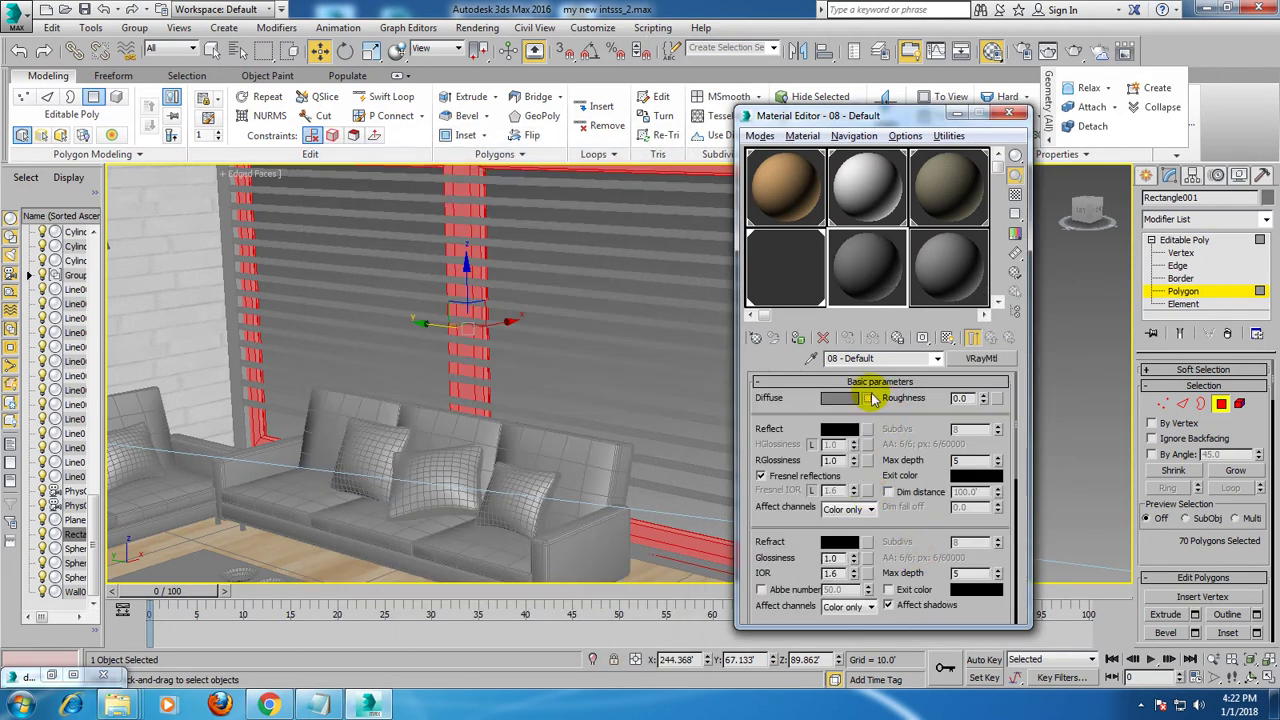
click(869, 398)
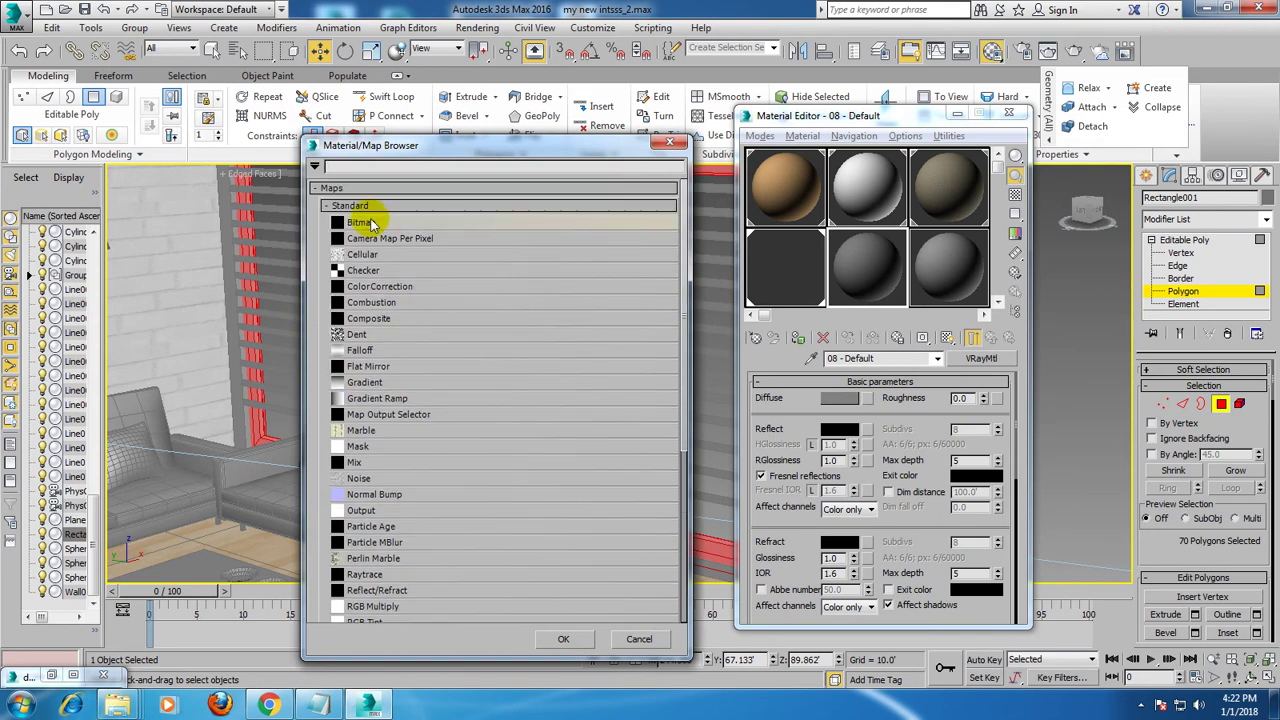
double_click(370, 224)
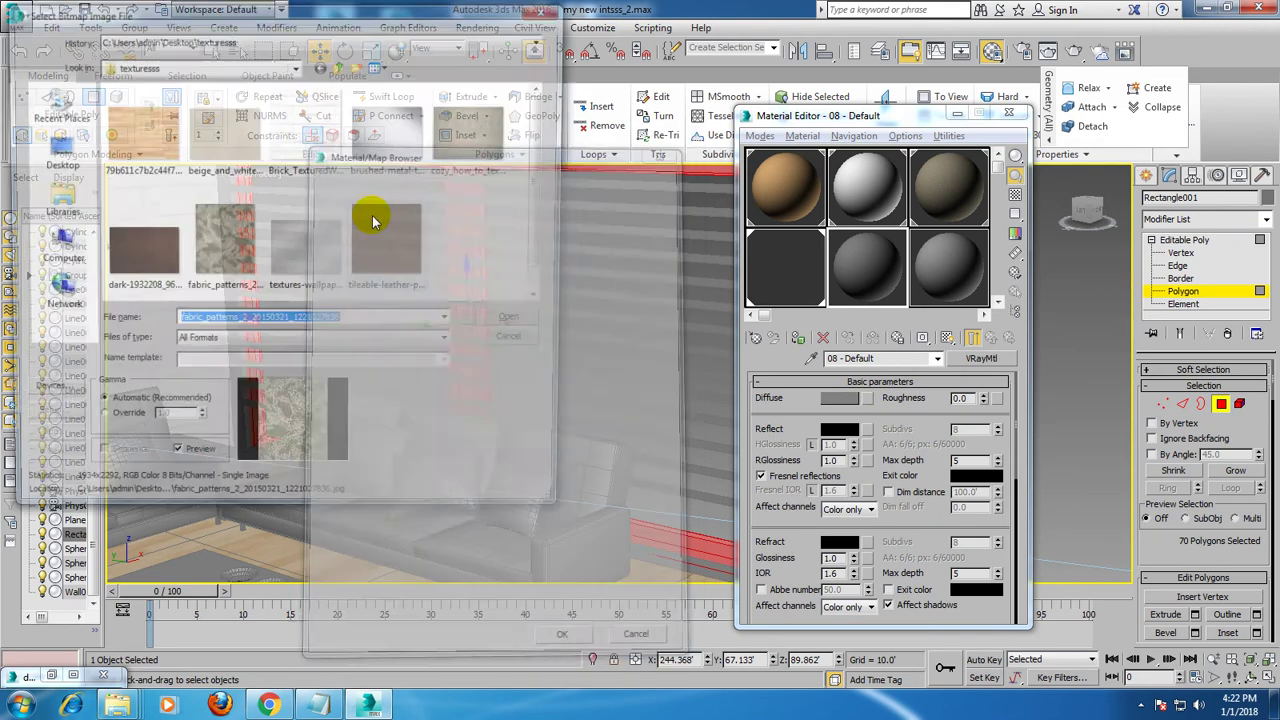
click(155, 262)
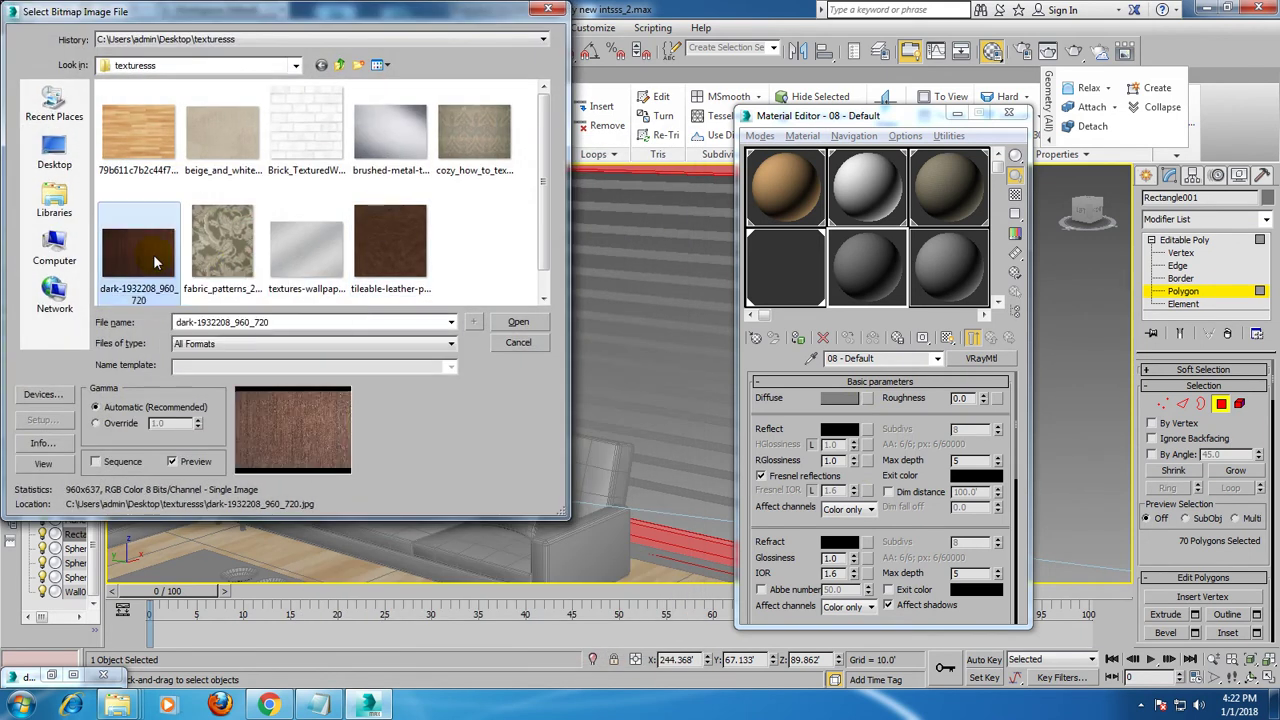
double_click(155, 262)
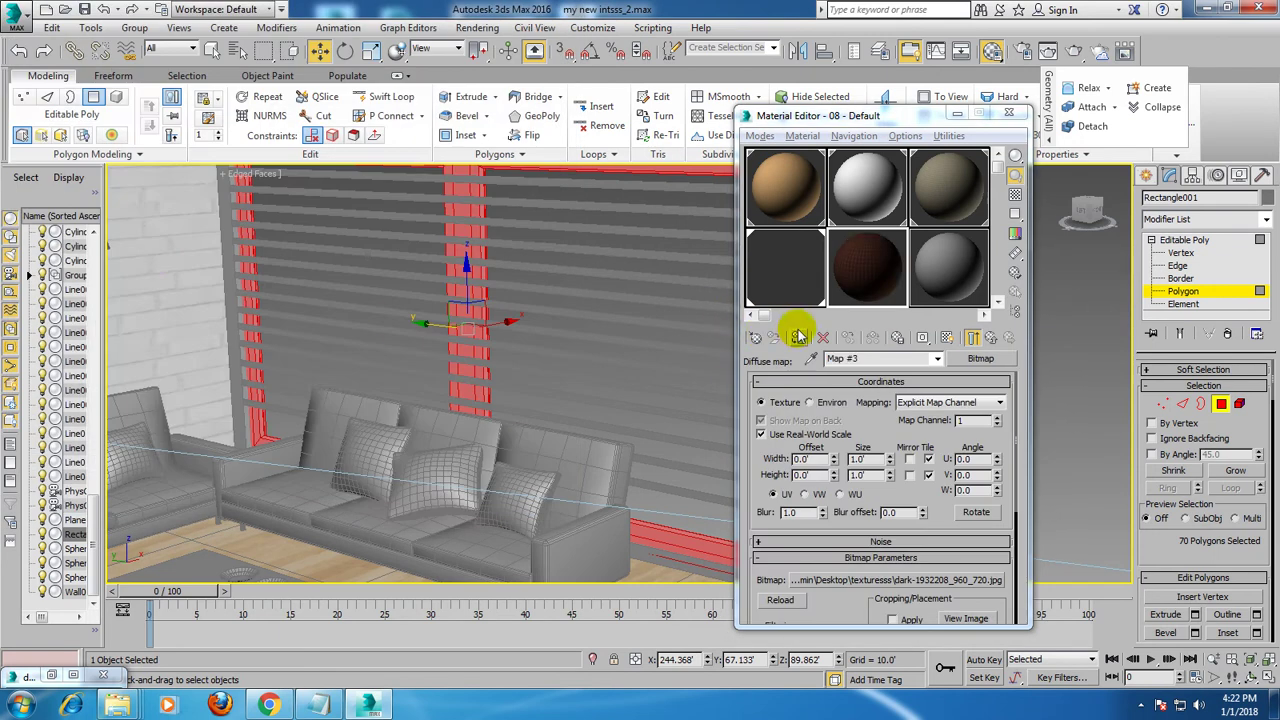
click(946, 338)
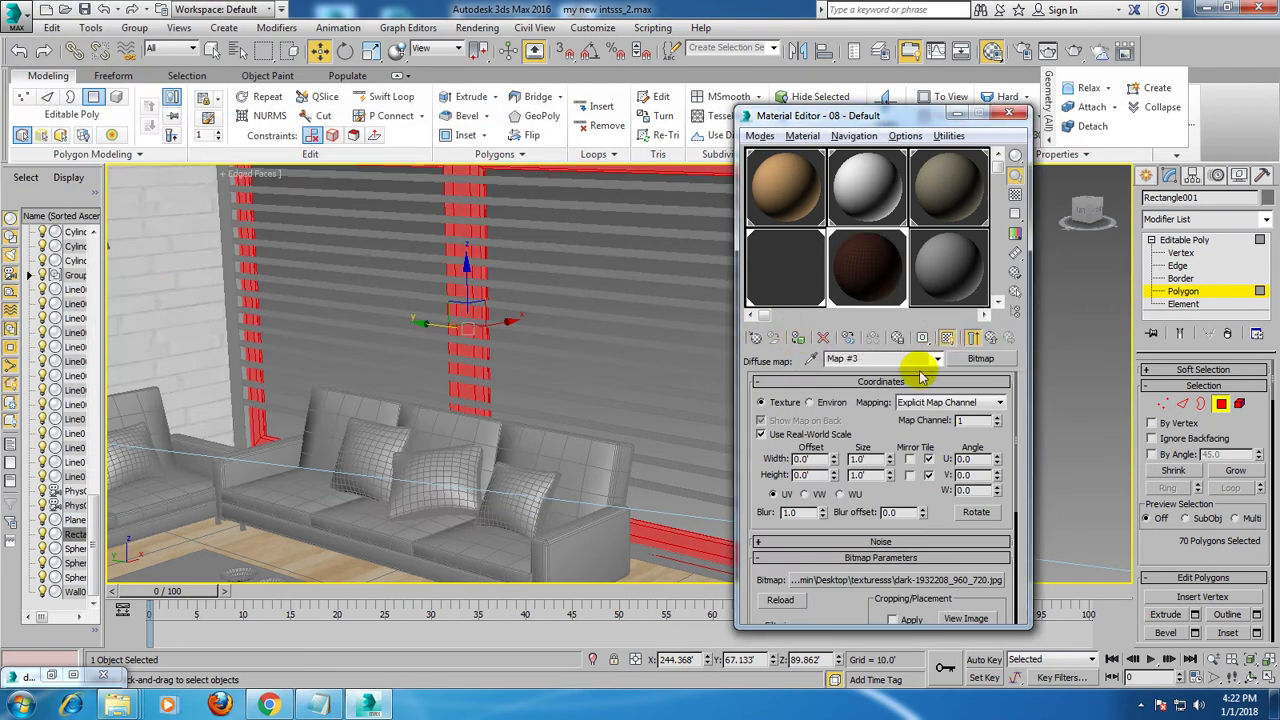
- Add a UVW Map modifier to the frame with Real-World Map Size turned off
click(1266, 220)
scroll(1196, 450, down, 10)
click(1190, 535)
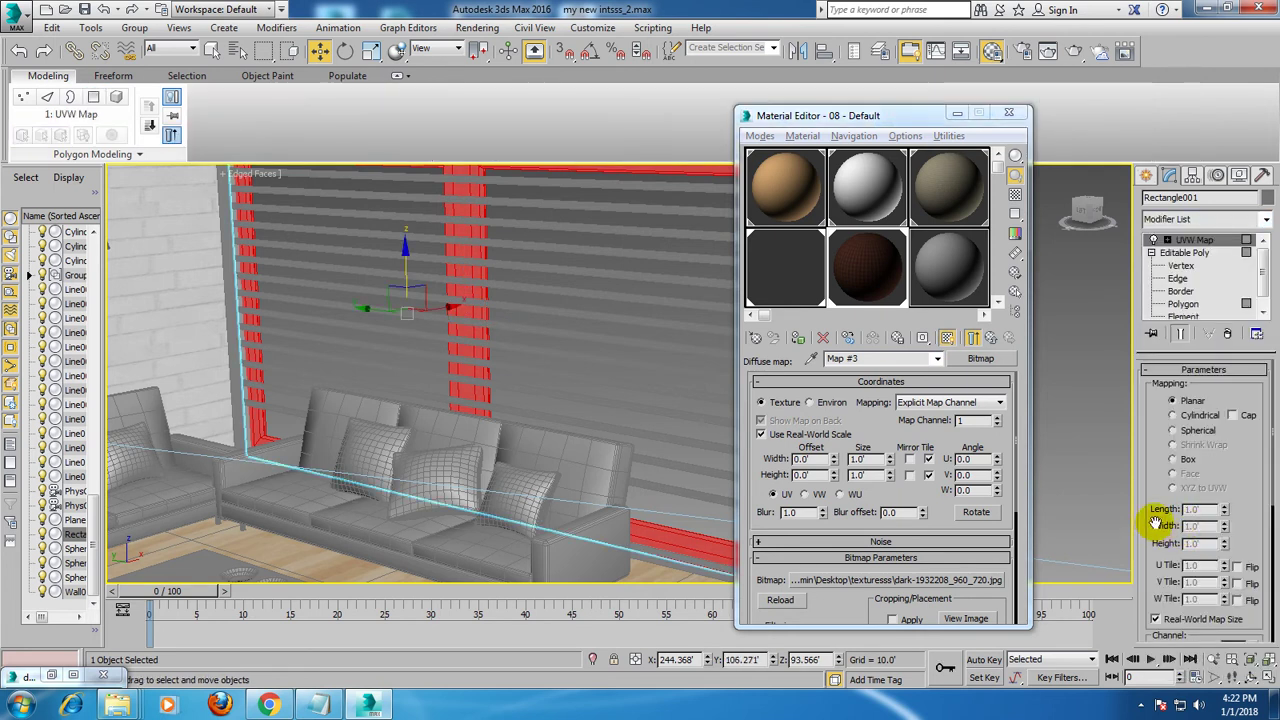
scroll(1190, 470, down, 5)
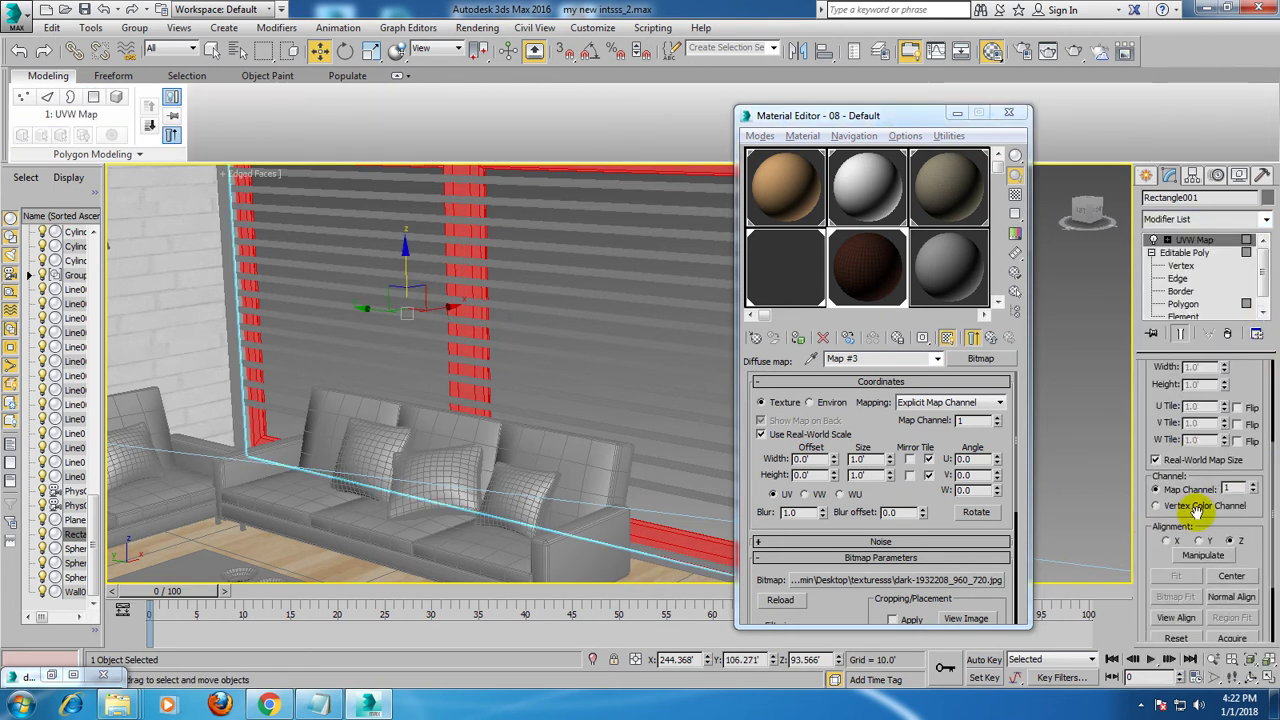
click(1156, 460)
scroll(520, 415, up, 5)
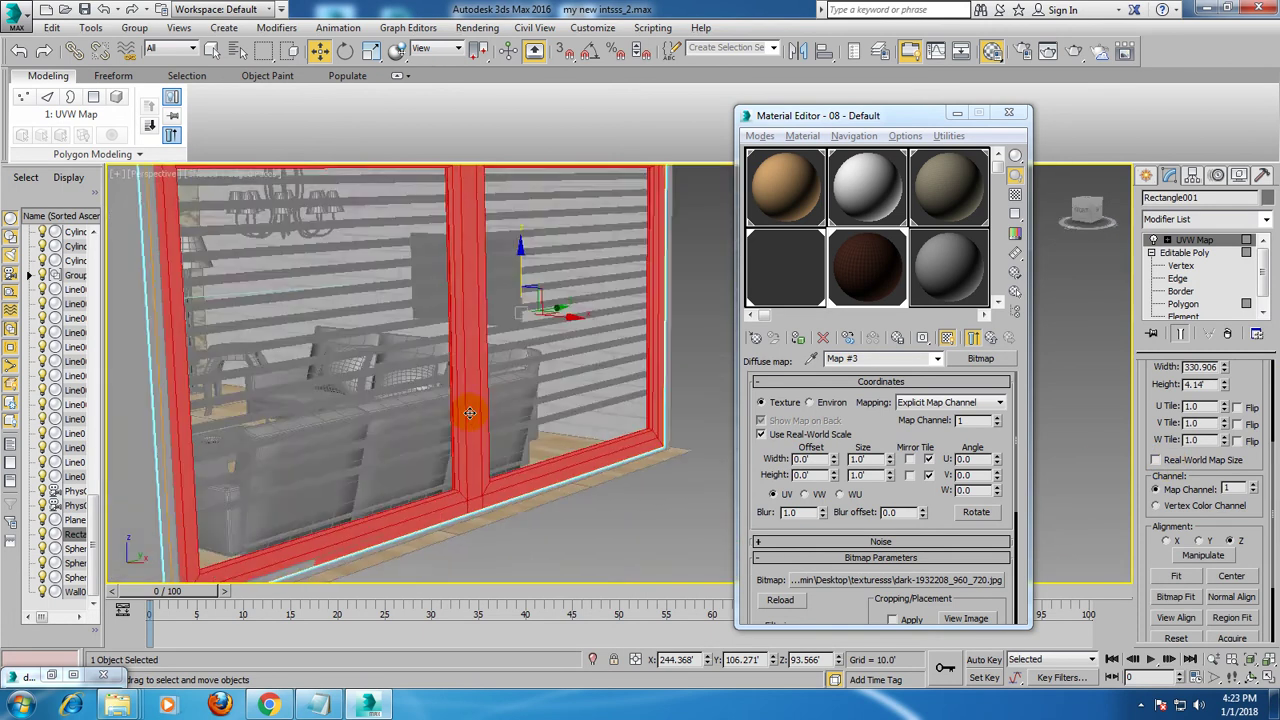
scroll(588, 500, up, 3)
scroll(583, 496, down, 3)
scroll(494, 451, down, 5)
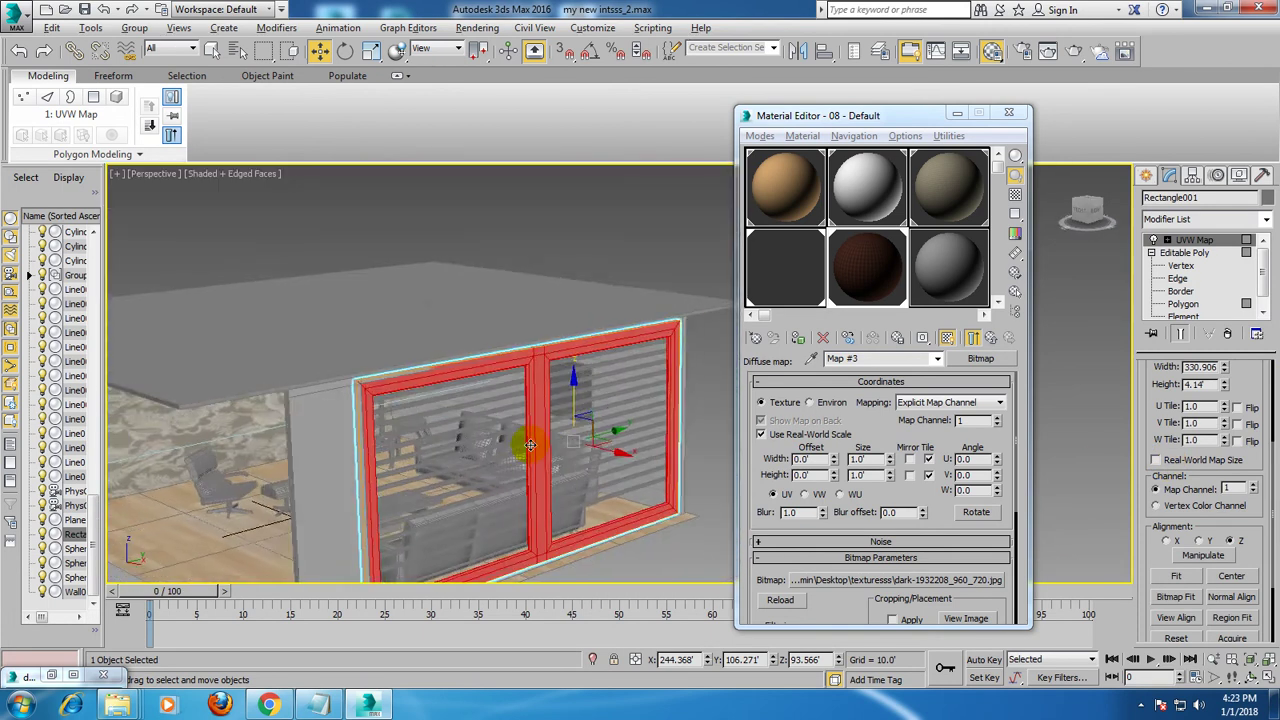
- Collapse the window frame to an Editable Poly, deselect it and centre the view on the sofa
right_click(494, 322)
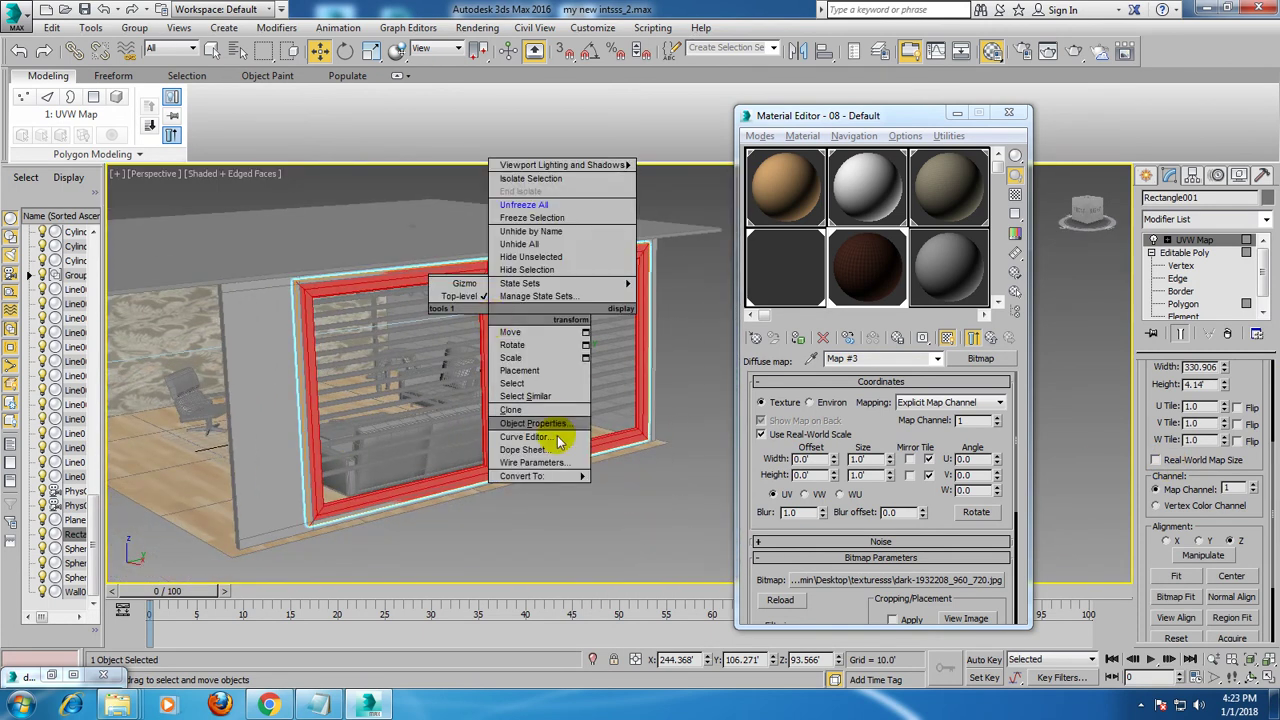
click(650, 487)
click(650, 487)
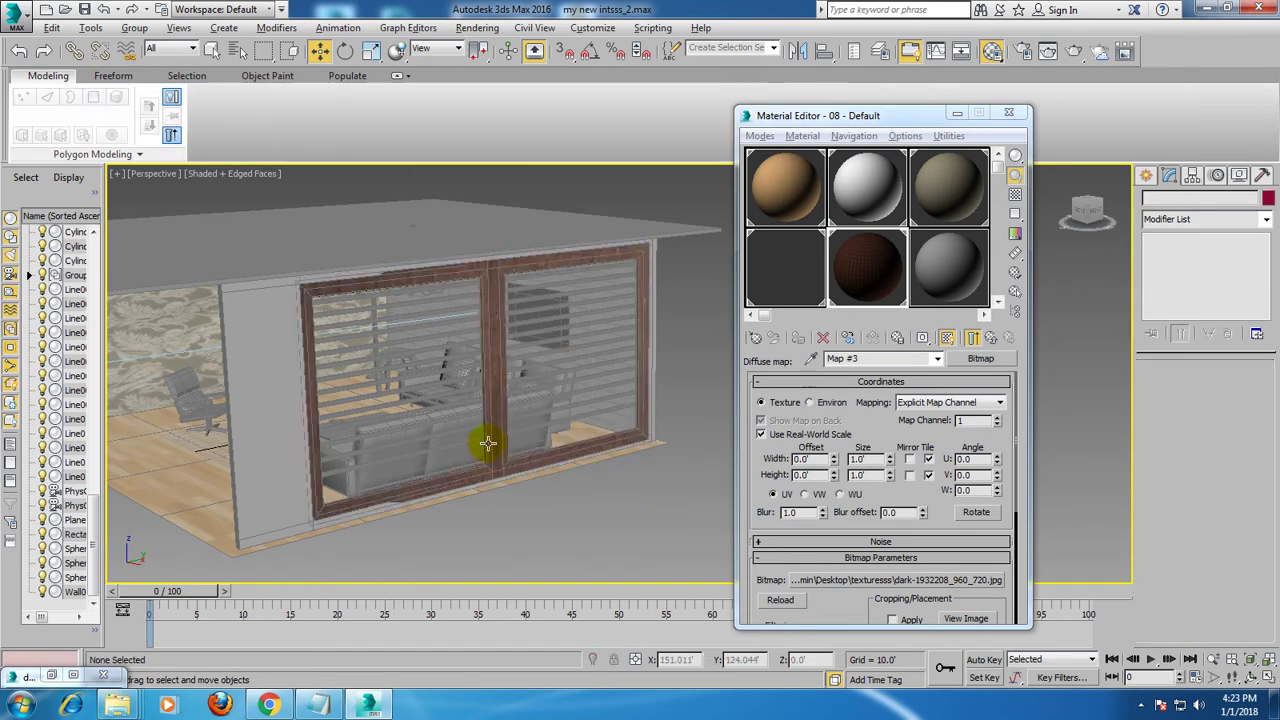
scroll(594, 428, up, 5)
mouse_move(594, 428)
middle_down()
mouse_move(386, 432)
mouse_move(580, 420)
mouse_move(614, 431)
mouse_move(580, 420)
middle_up()
scroll(543, 443, up, 3)
scroll(457, 429, up, 3)
- Box-select the wall's inner polygons, leaving out the front face and a few others
click(580, 420)
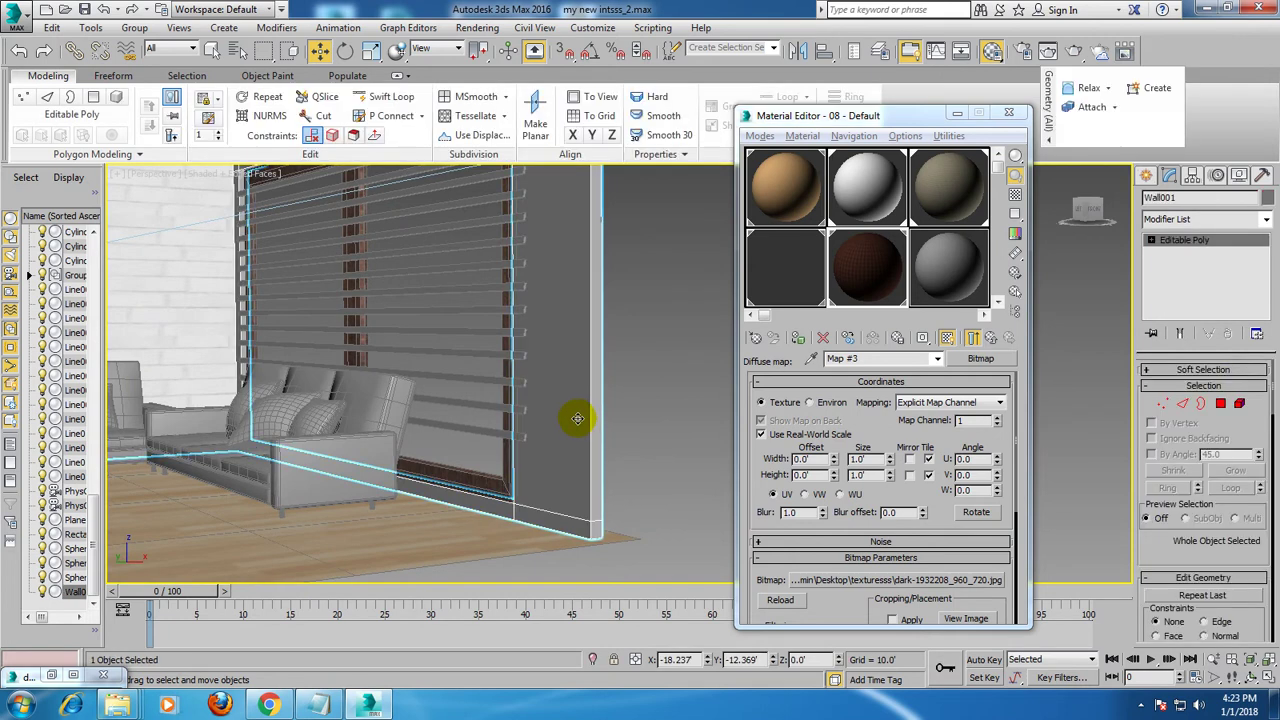
click(1228, 403)
scroll(586, 409, down, 5)
alt+middle_drag(586, 409, 457, 266)
mouse_move(503, 270)
mouse_down()
mouse_move(651, 591)
mouse_move(688, 642)
mouse_up()
alt+click(371, 306)
alt+click(423, 459)
mouse_move(423, 459)
alt+middle_down()
mouse_move(457, 400)
mouse_move(414, 389)
alt+middle_up()
scroll(493, 406, up, 3)
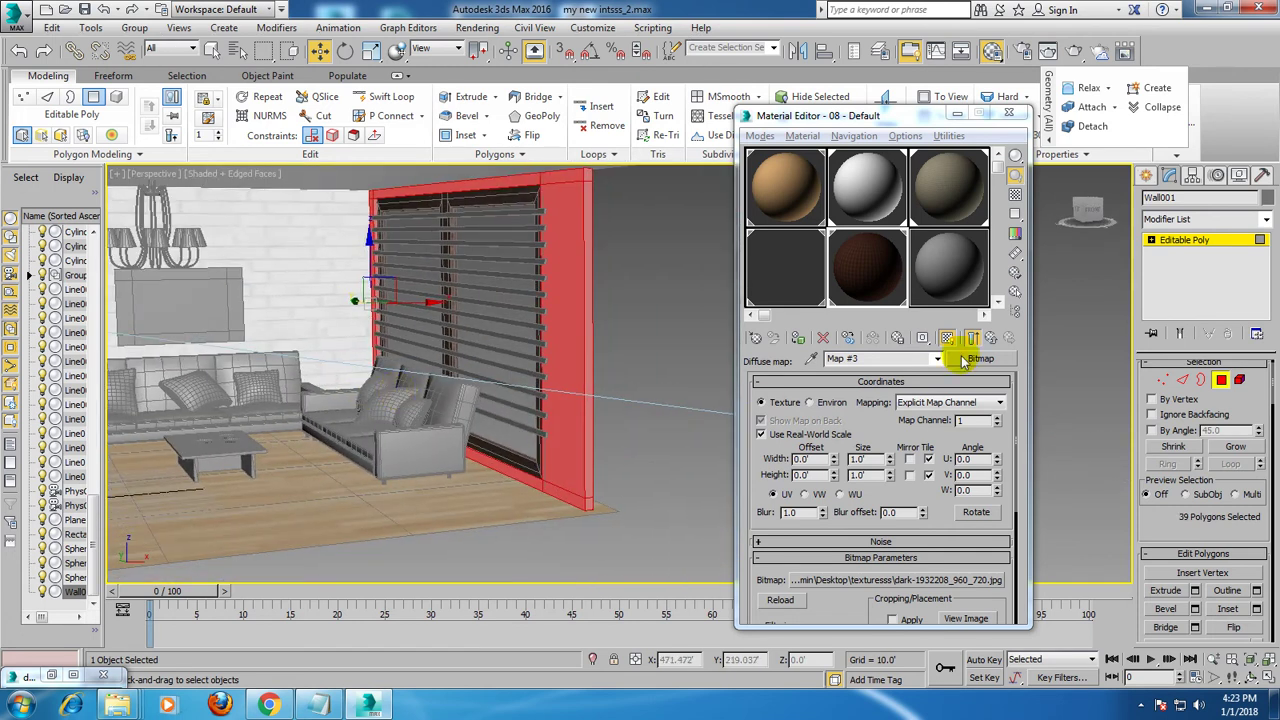
- Assign a cream-diffuse VRayMtl (material 09) to those faces, then shift its diffuse toward warmer beige
click(948, 268)
click(980, 358)
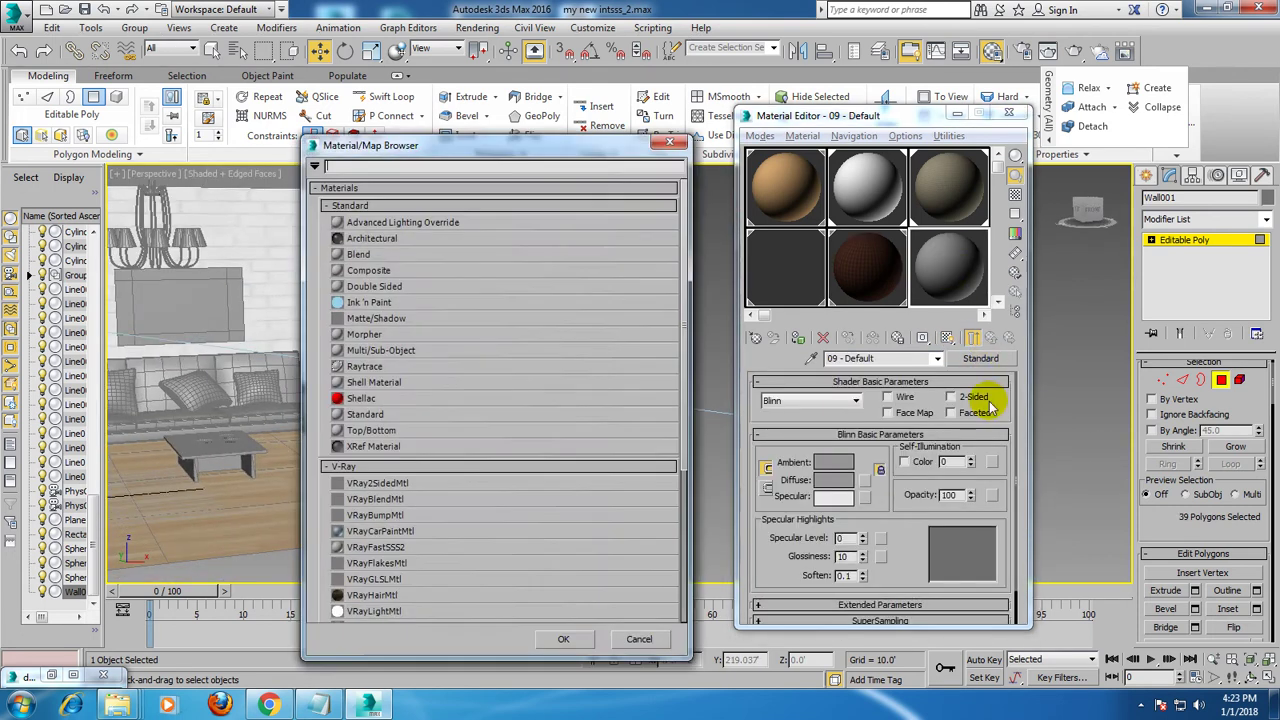
scroll(420, 598, down, 2)
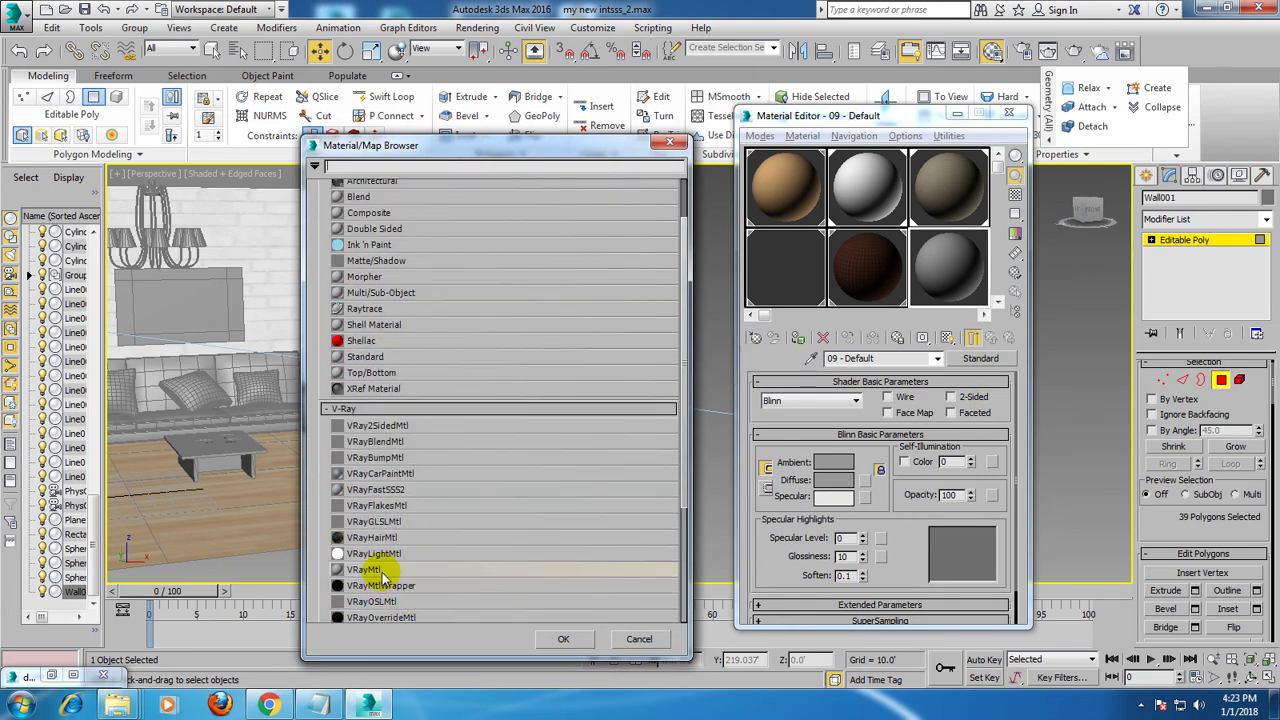
double_click(383, 572)
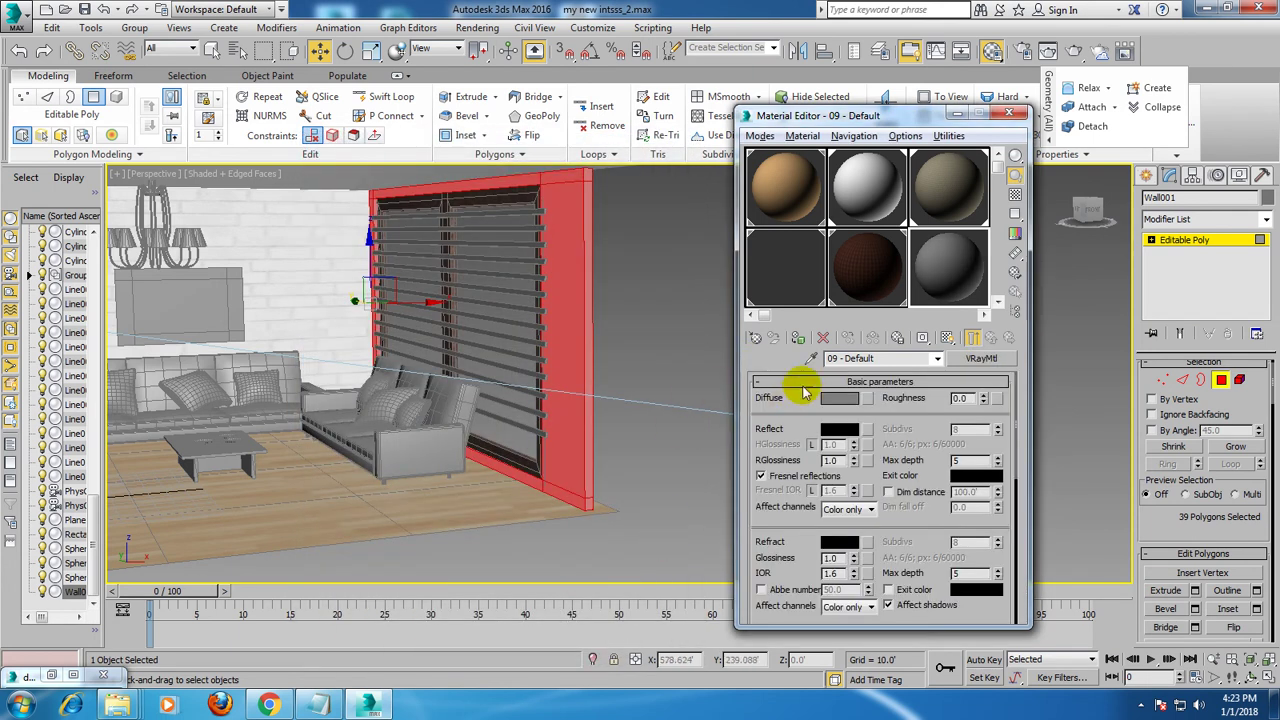
click(839, 398)
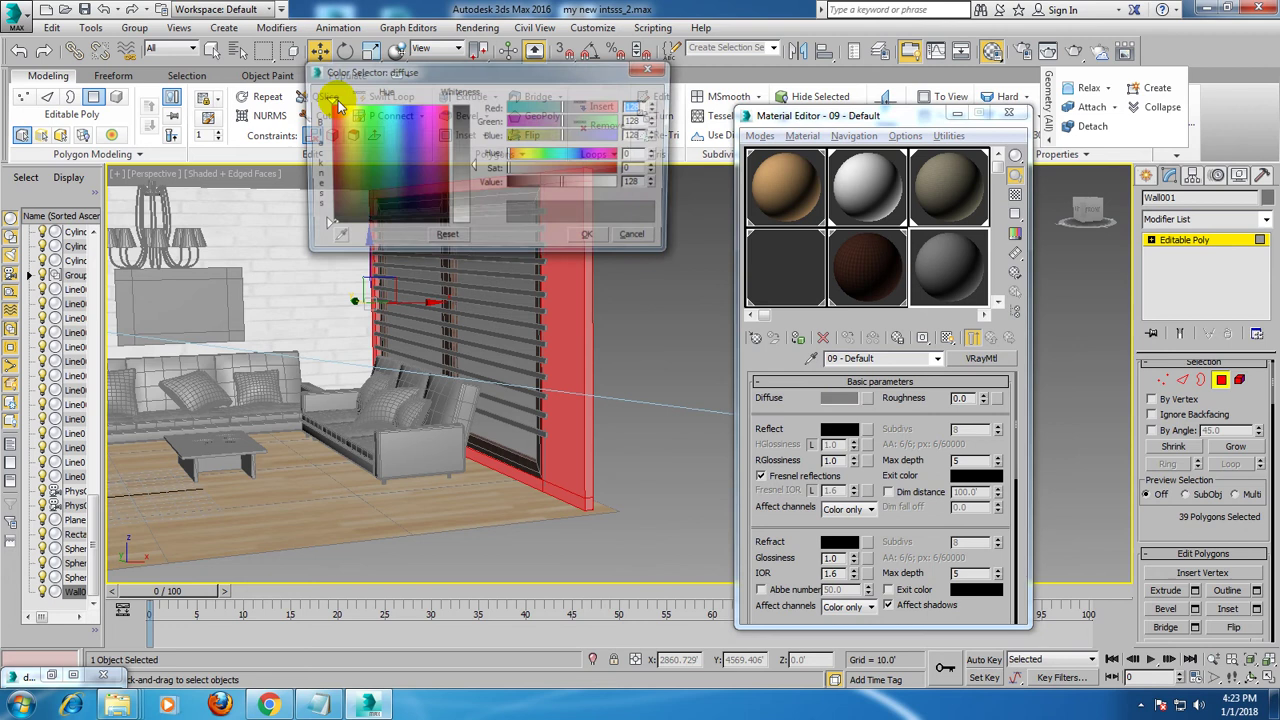
click(342, 152)
drag(469, 163, 472, 205)
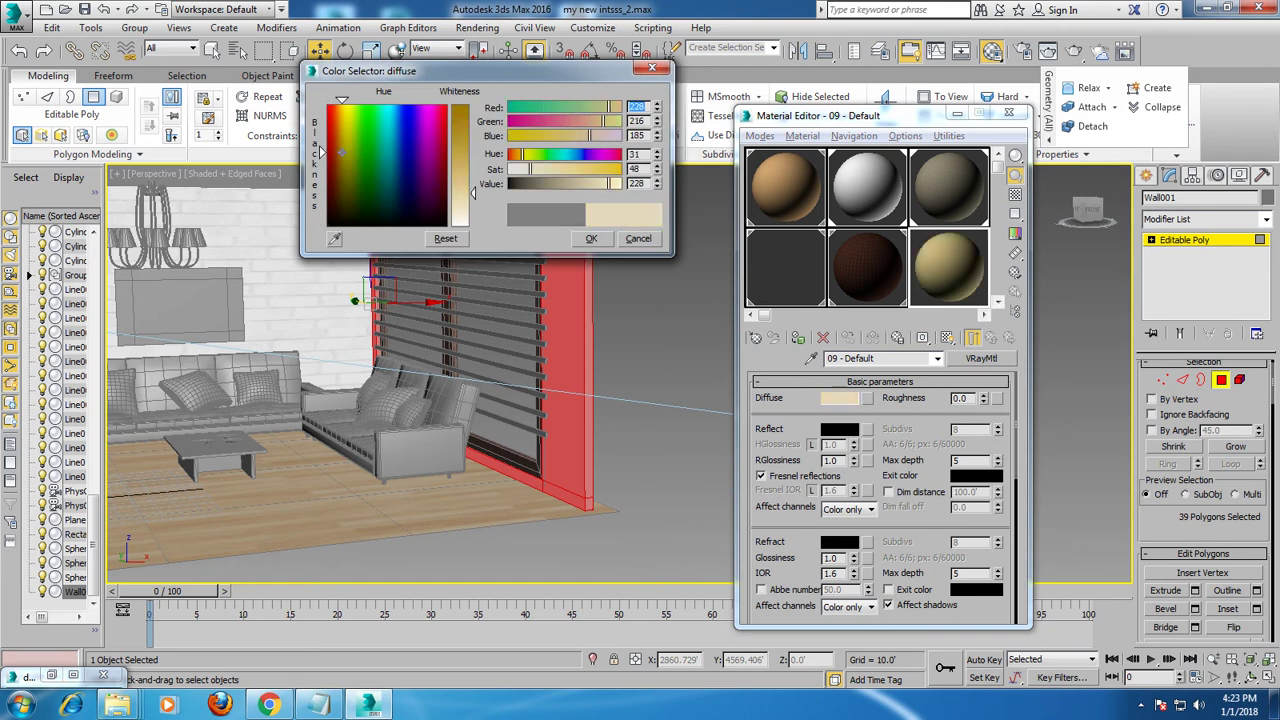
click(591, 238)
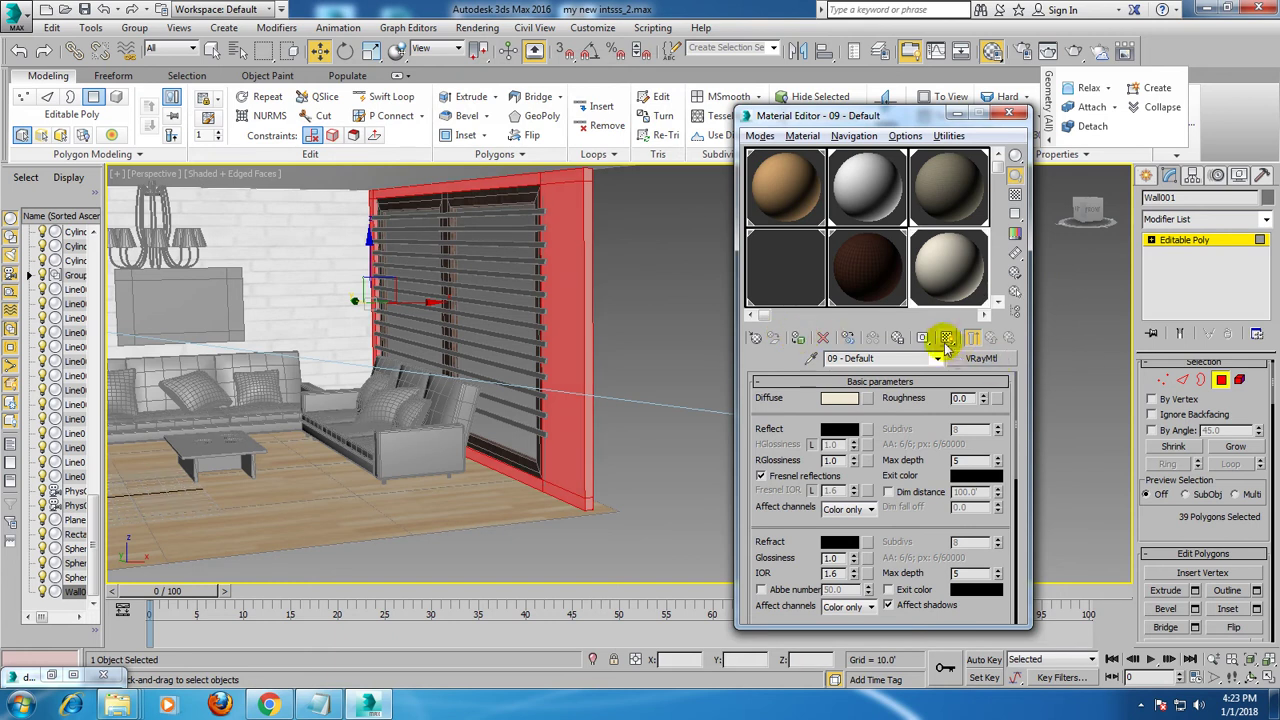
click(655, 300)
mouse_move(651, 300)
alt+middle_down()
mouse_move(570, 302)
mouse_move(677, 294)
alt+middle_up()
click(820, 405)
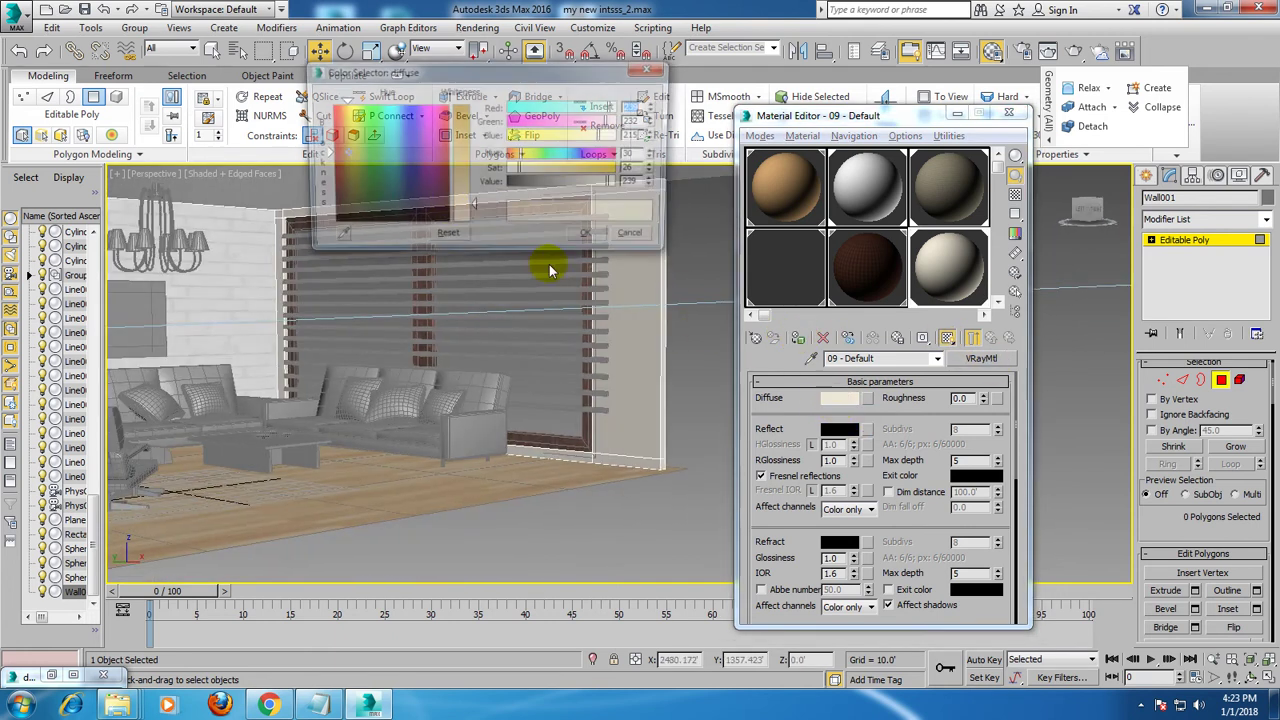
drag(486, 214, 474, 197)
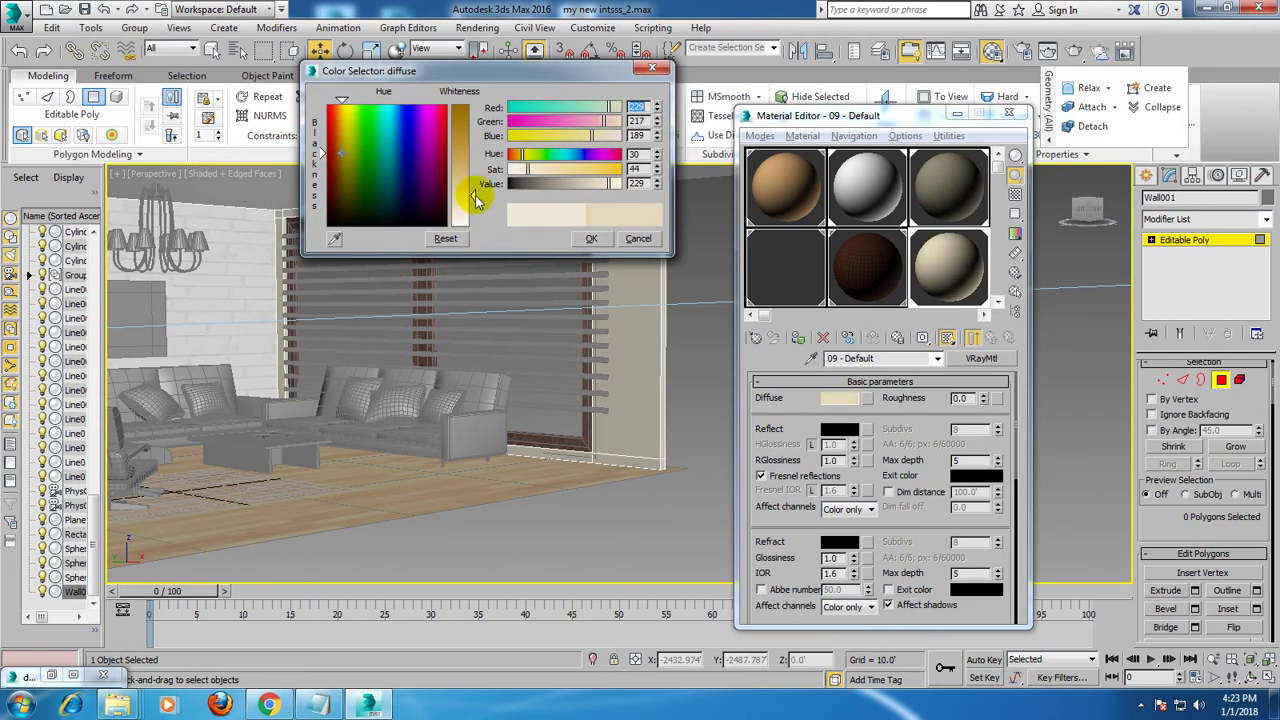
- Accept the beige diffuse colour 229, 217, 189 and orbit to face the sofa wall
click(592, 238)
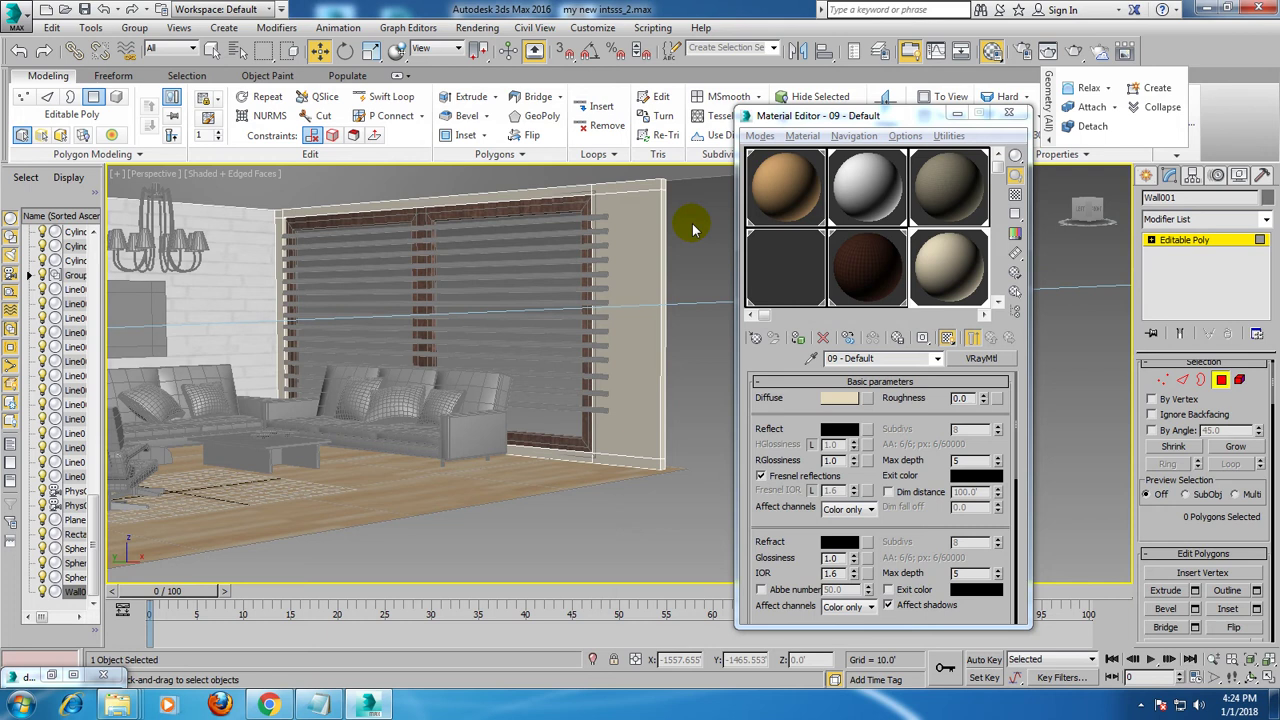
mouse_move(500, 249)
alt+middle_down()
mouse_move(443, 337)
mouse_move(541, 352)
mouse_move(534, 314)
mouse_move(519, 377)
mouse_move(500, 383)
mouse_move(529, 314)
mouse_move(509, 343)
mouse_move(531, 222)
alt+middle_up()
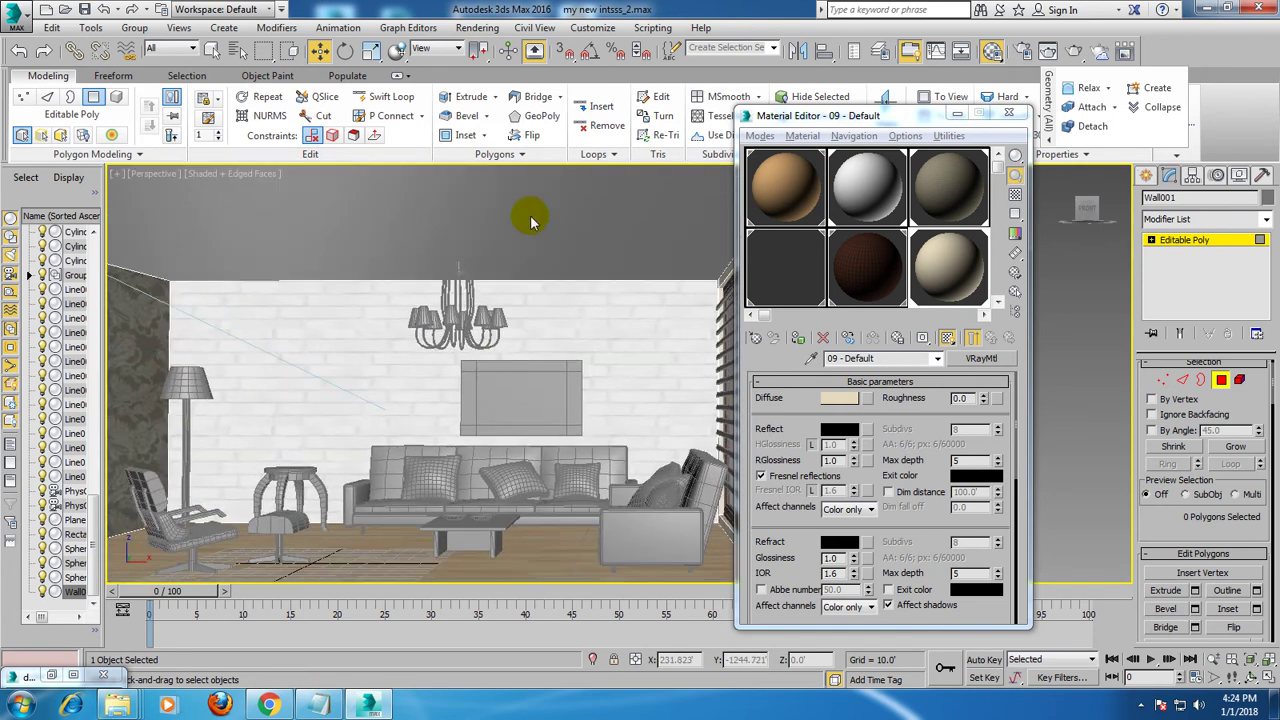
- Apply the cream wall material to the ceiling Box002
click(1190, 240)
click(700, 214)
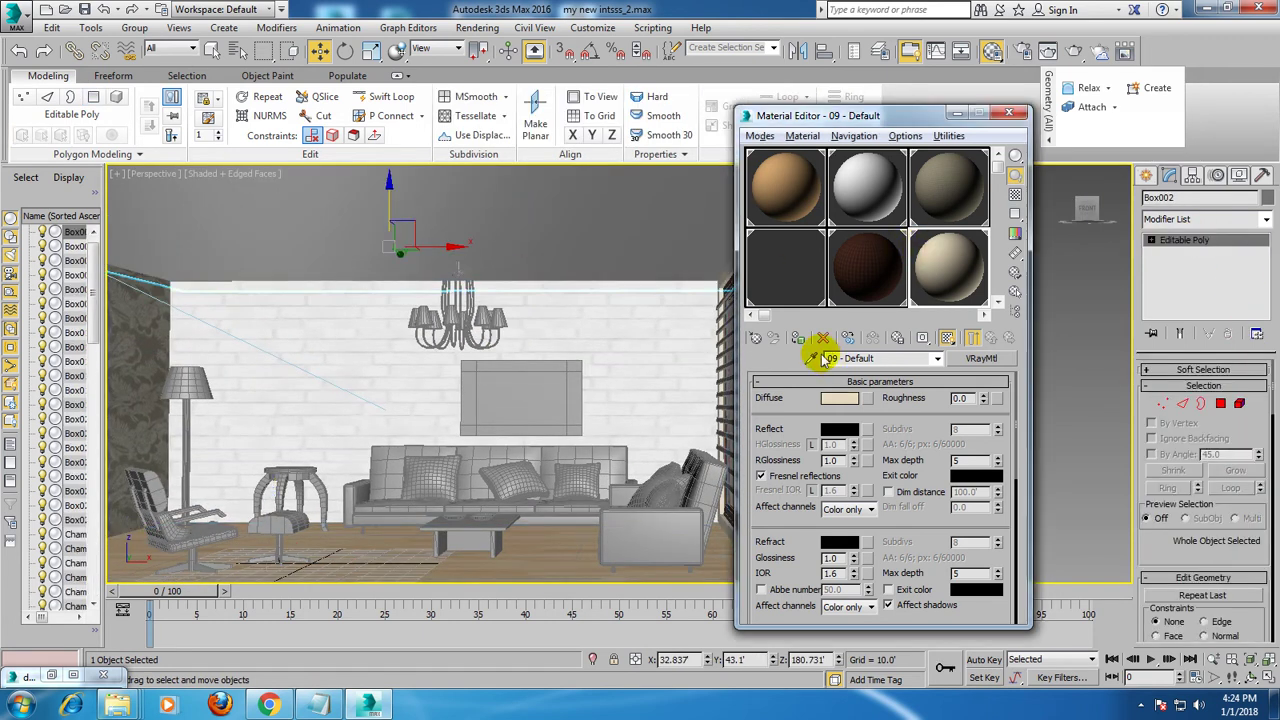
click(798, 338)
mouse_move(600, 357)
middle_down()
mouse_move(569, 340)
mouse_move(530, 346)
middle_up()
mouse_move(380, 366)
alt+middle_down()
mouse_move(429, 366)
mouse_move(402, 364)
alt+middle_up()
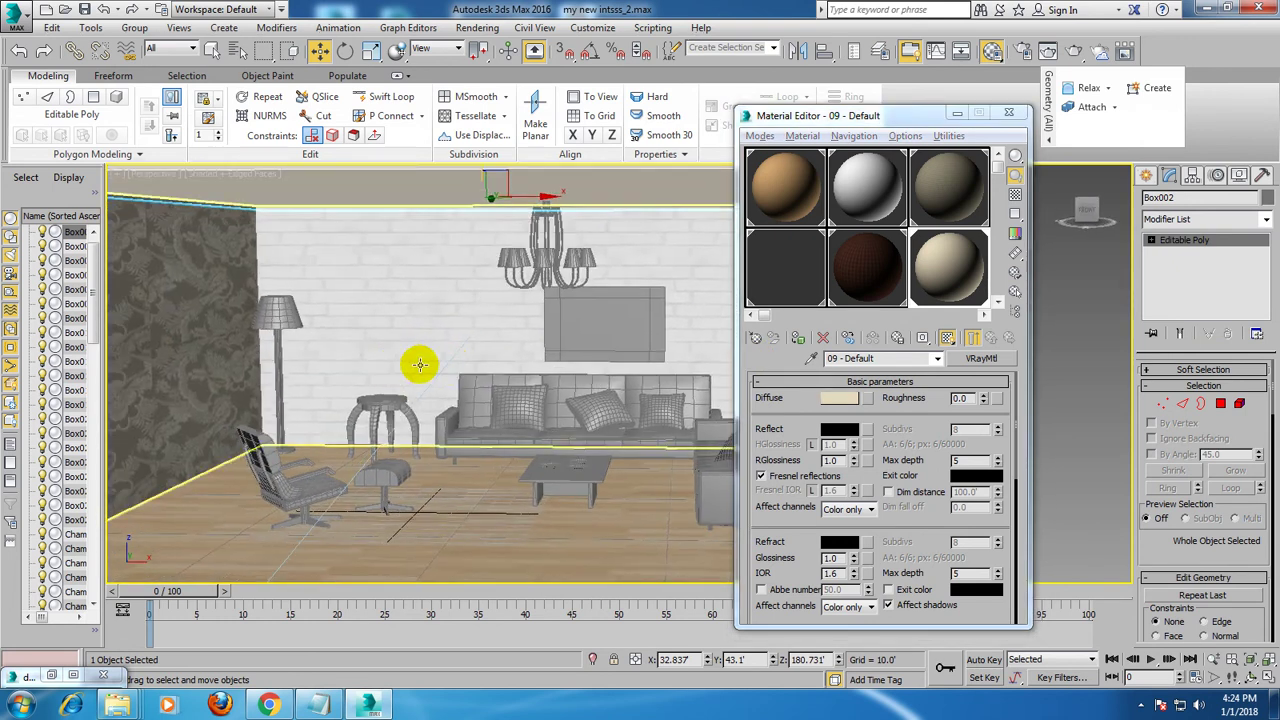
alt+middle_drag(497, 371, 389, 294)
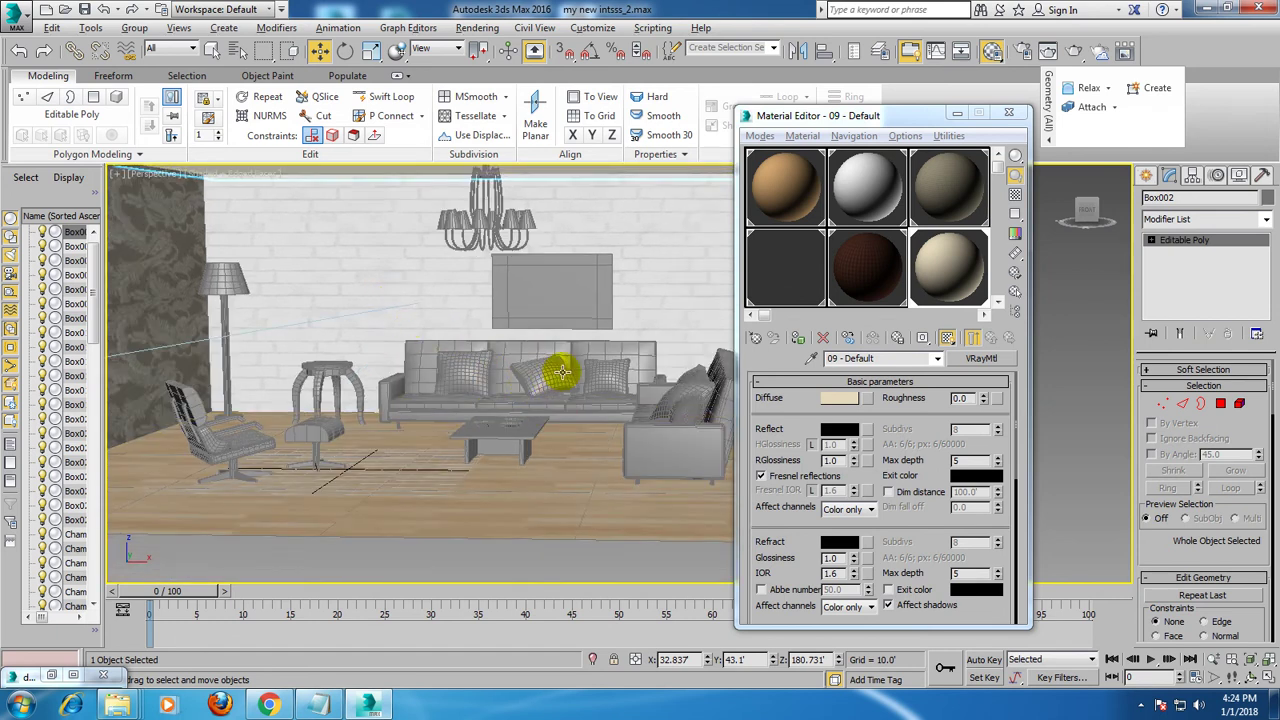
alt+middle_drag(530, 380, 612, 378)
scroll(612, 378, up, 3)
scroll(563, 400, up, 2)
- Select the three sofa seat cushions and pick an unused material slot
click(540, 405)
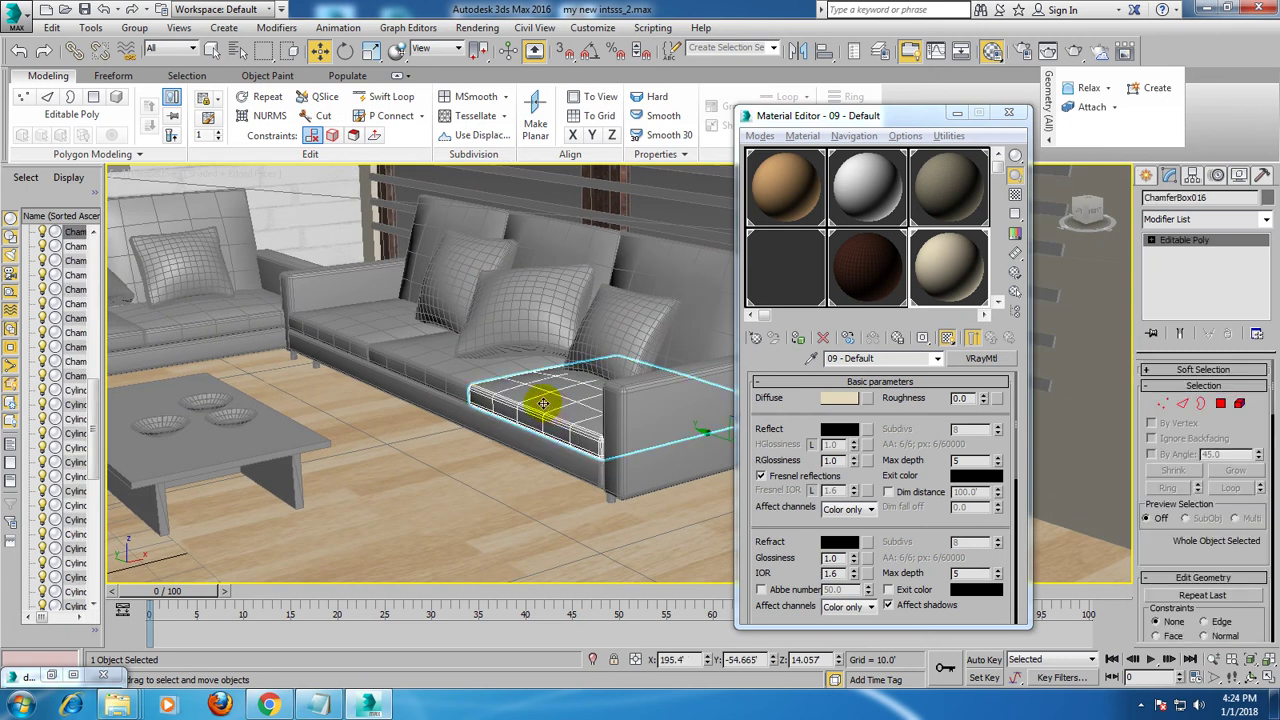
ctrl+click(459, 376)
ctrl+click(363, 323)
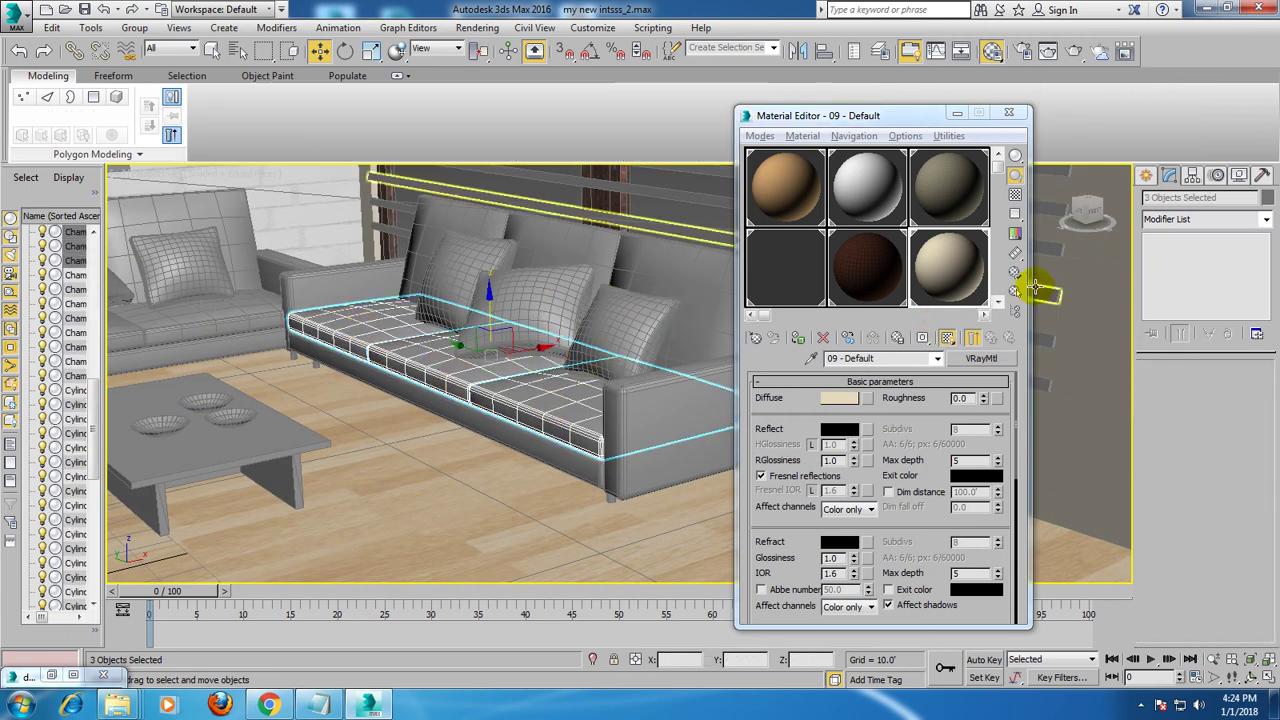
click(998, 302)
click(798, 267)
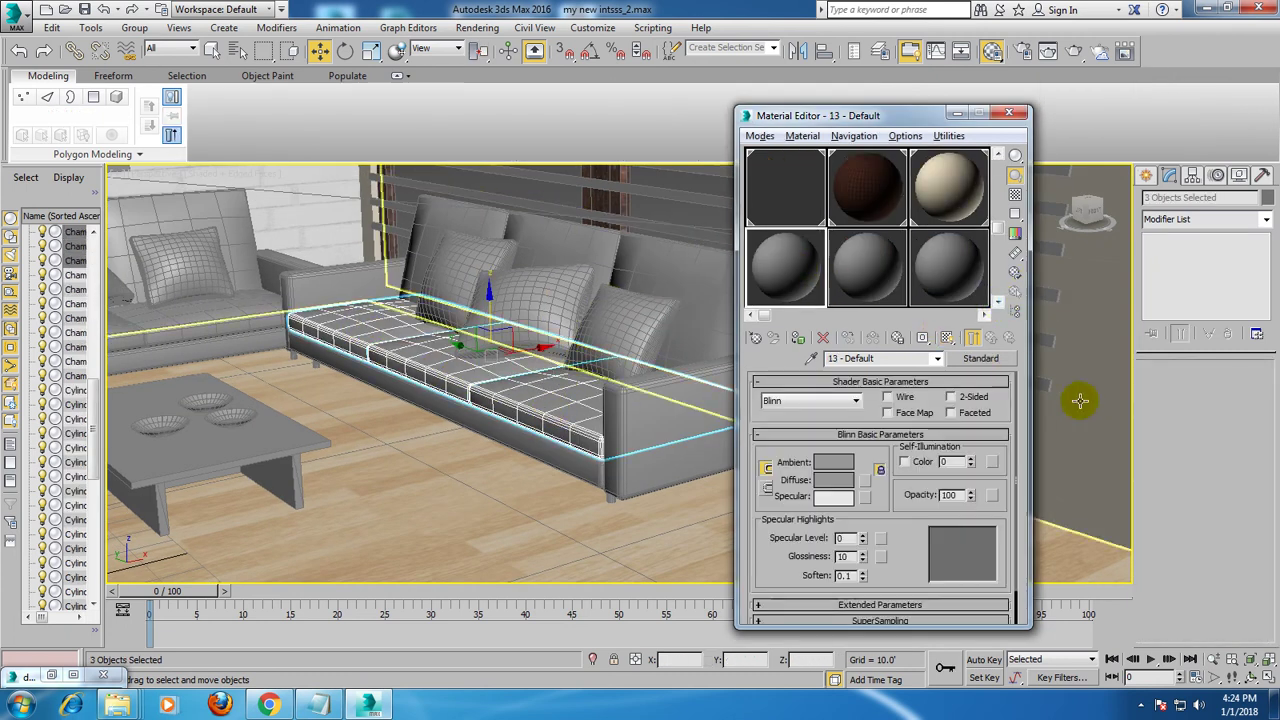
- Give the cushions a VRayMtl with beige_and_white_fabric_seamless_5 diffuse, shown in the viewport
click(981, 358)
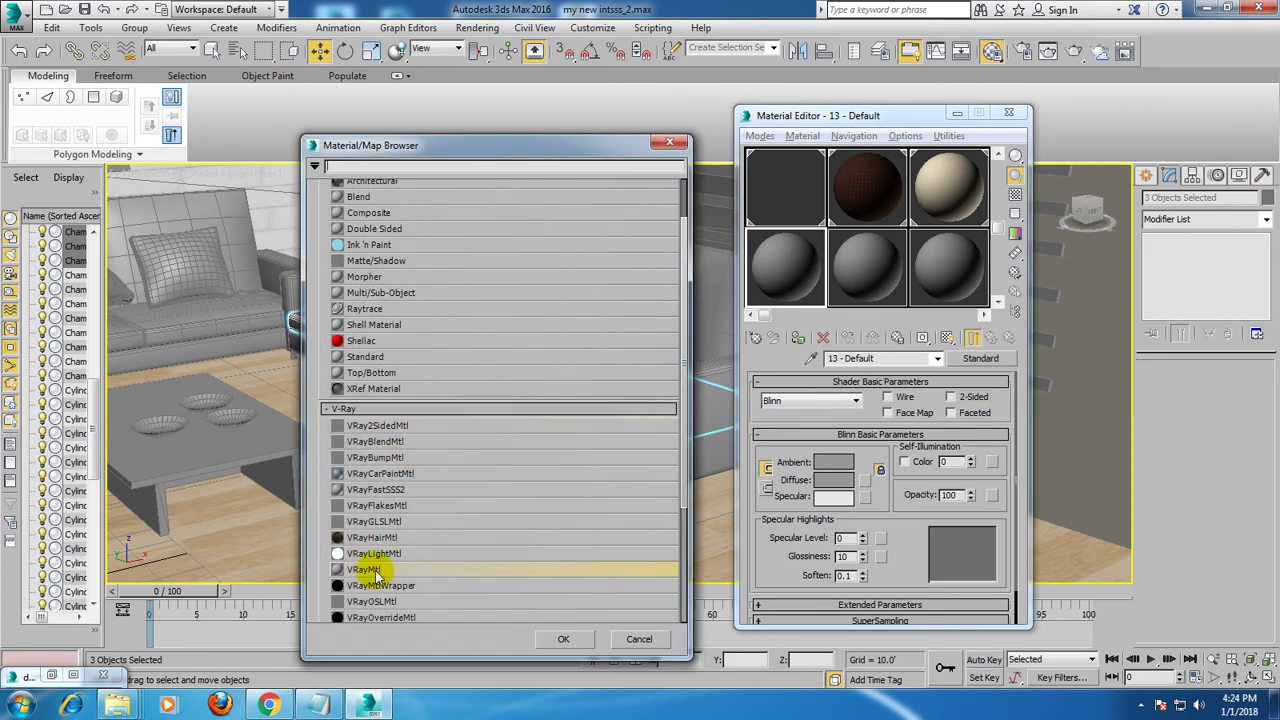
double_click(375, 570)
click(869, 400)
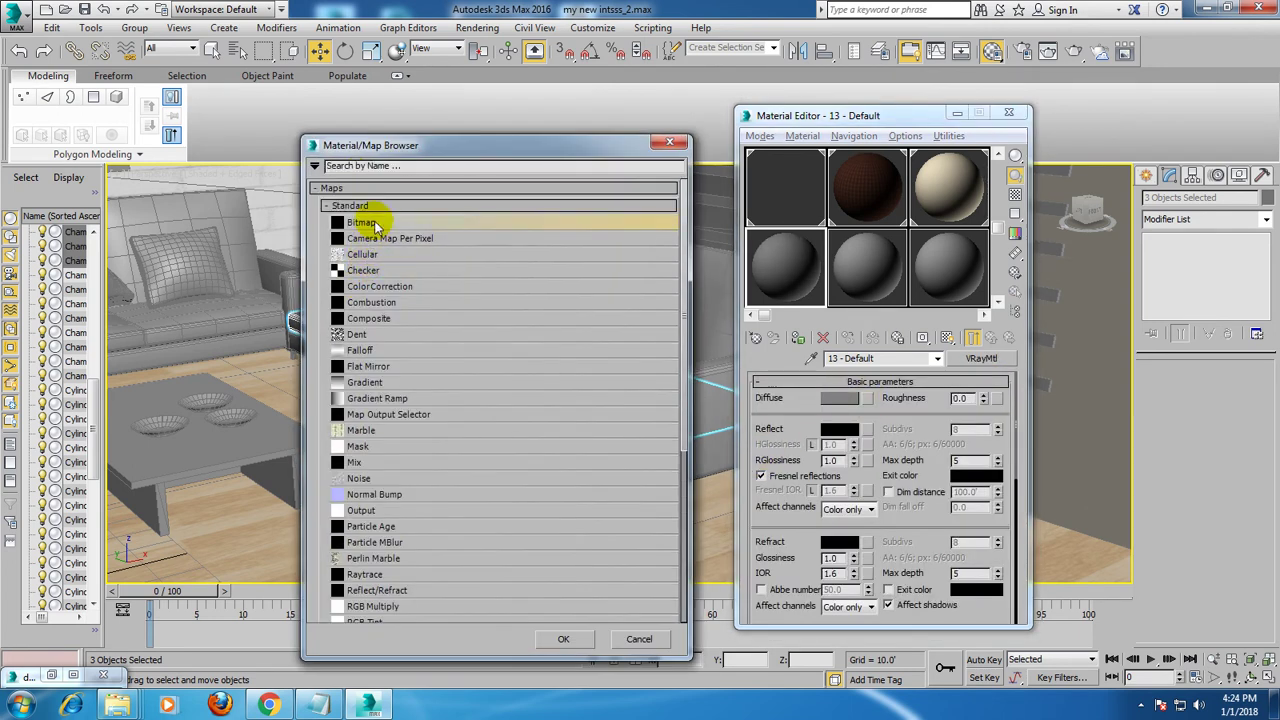
double_click(362, 222)
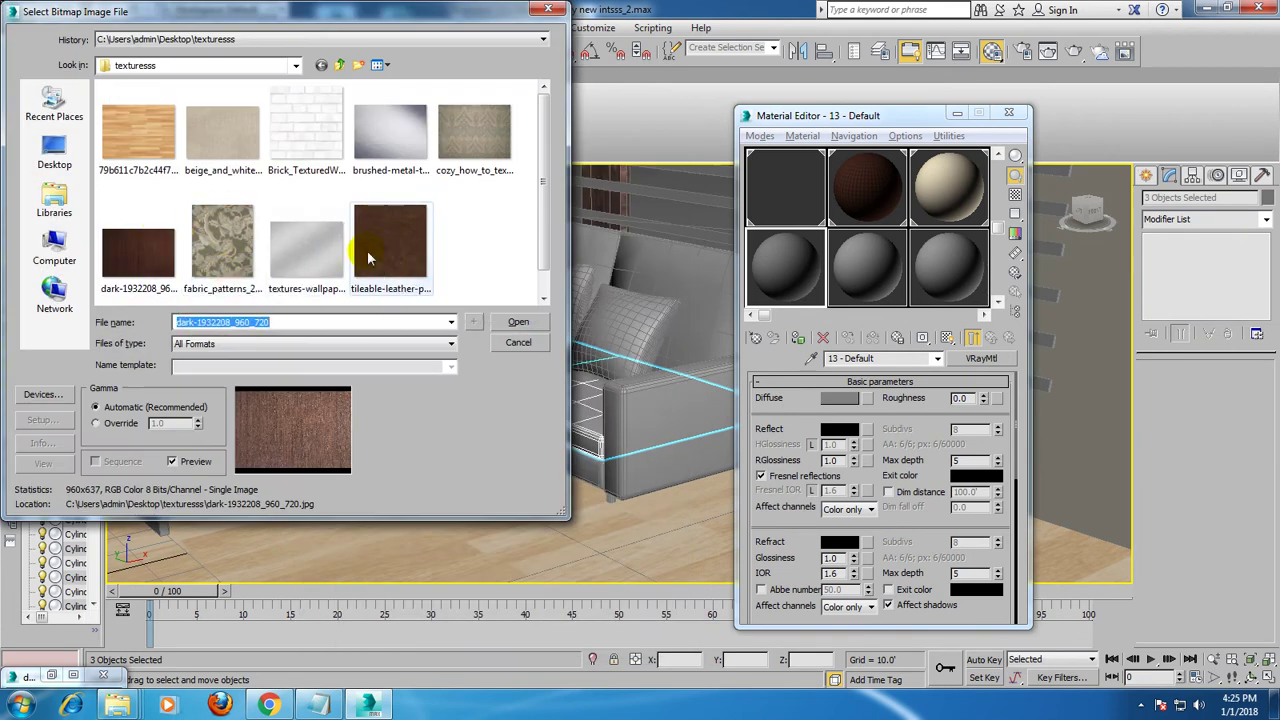
click(230, 145)
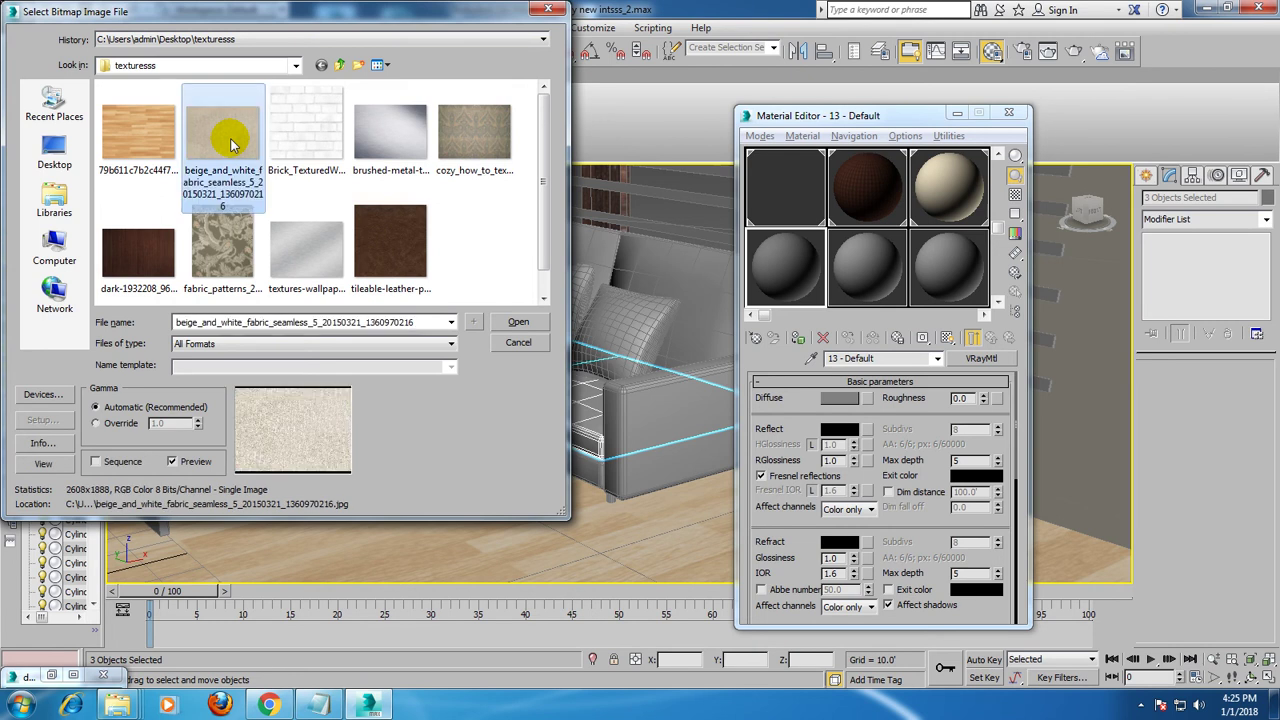
double_click(230, 145)
click(800, 340)
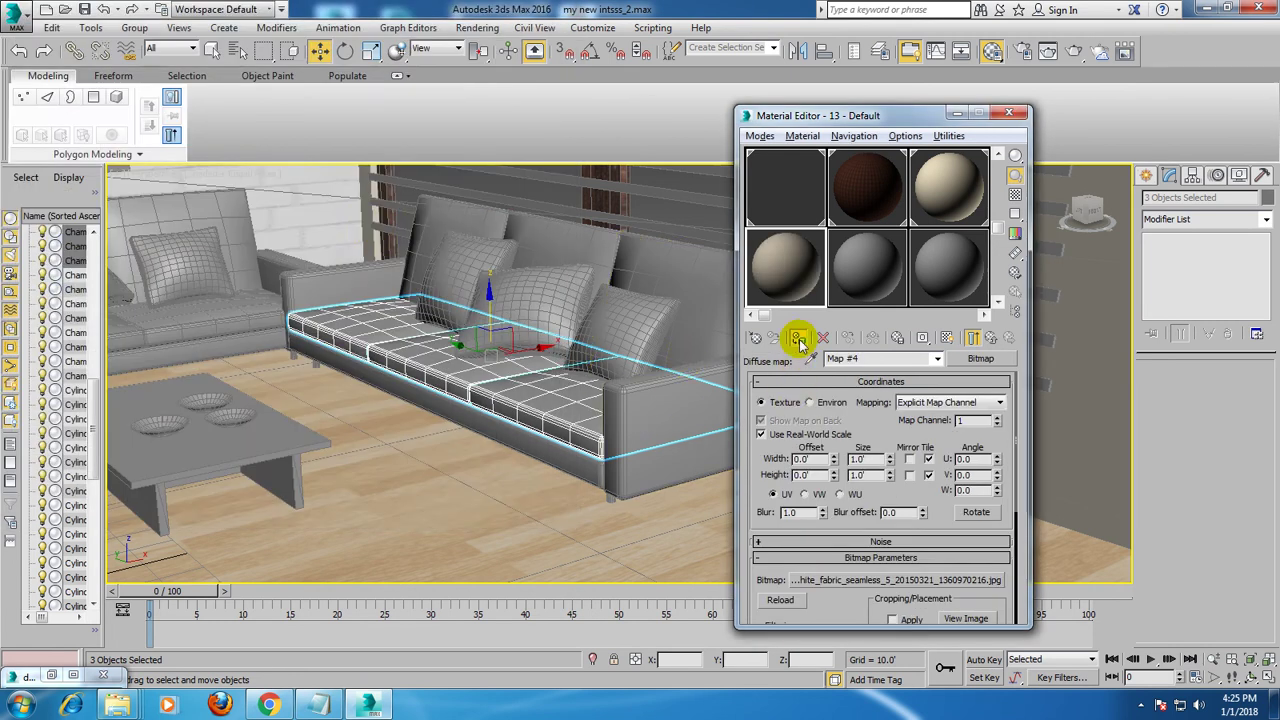
click(946, 336)
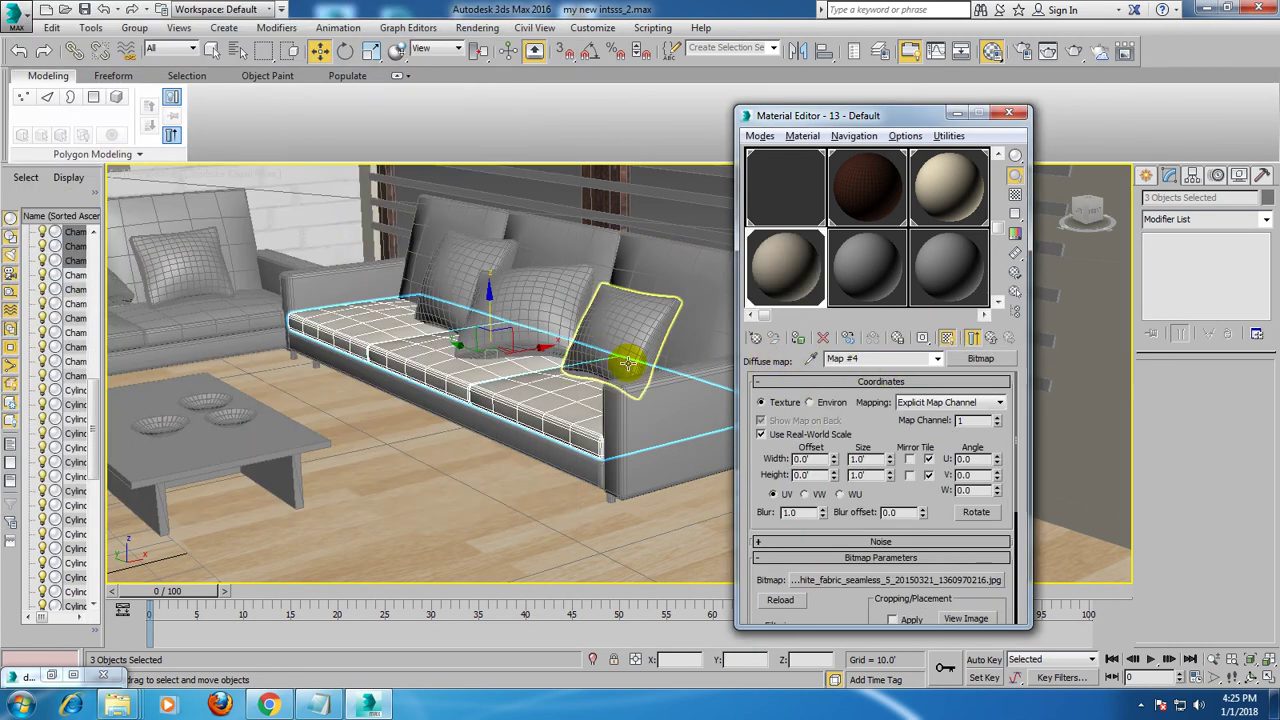
- Add a UVW Map modifier to the three seat cushions with Real-World Map Size turned off
scroll(613, 352, up, 2)
scroll(600, 550, up, 3)
scroll(449, 403, up, 2)
scroll(480, 403, up, 2)
scroll(476, 400, up, 1)
scroll(490, 380, up, 1)
scroll(500, 400, up, 2)
scroll(480, 405, up, 1)
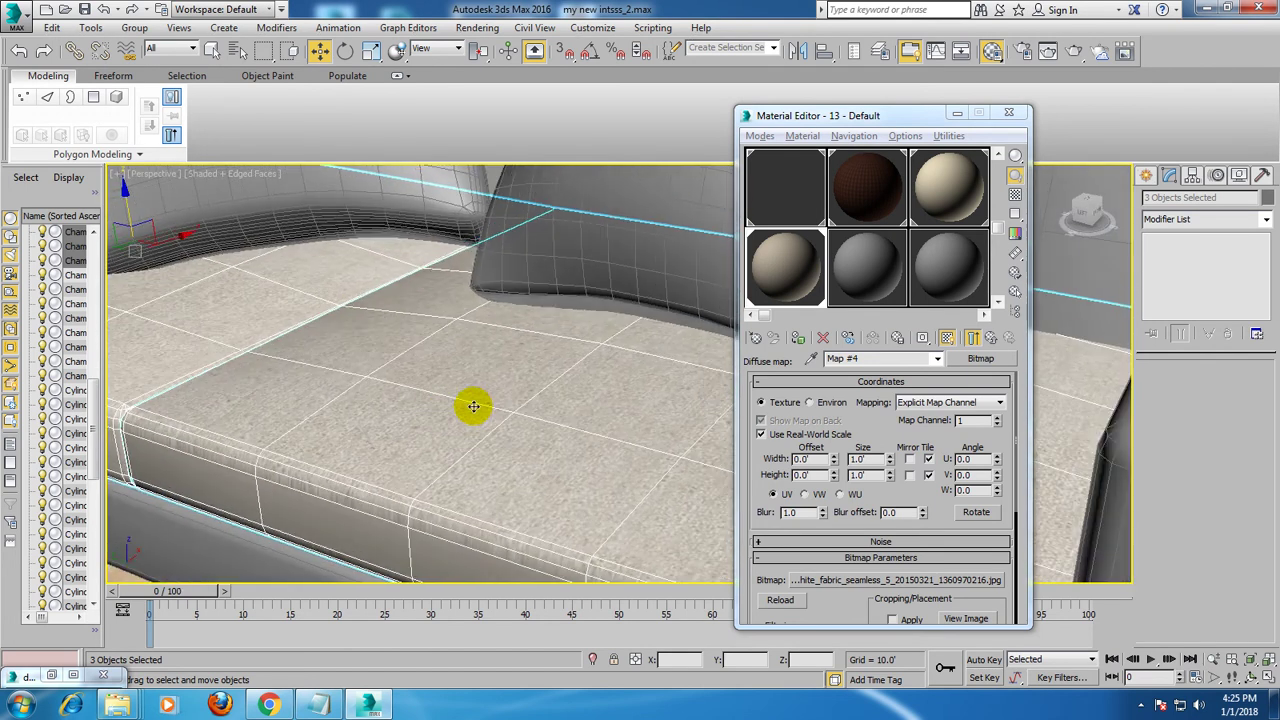
click(1266, 219)
text(u)
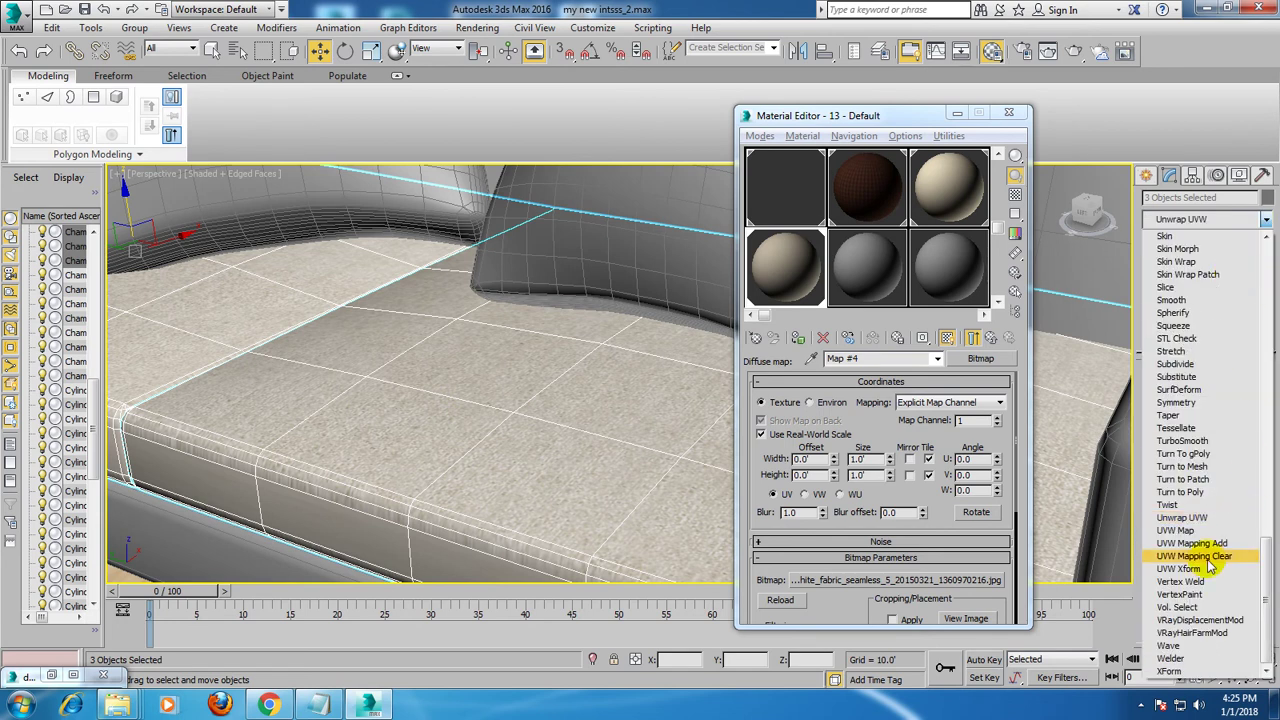
click(1176, 531)
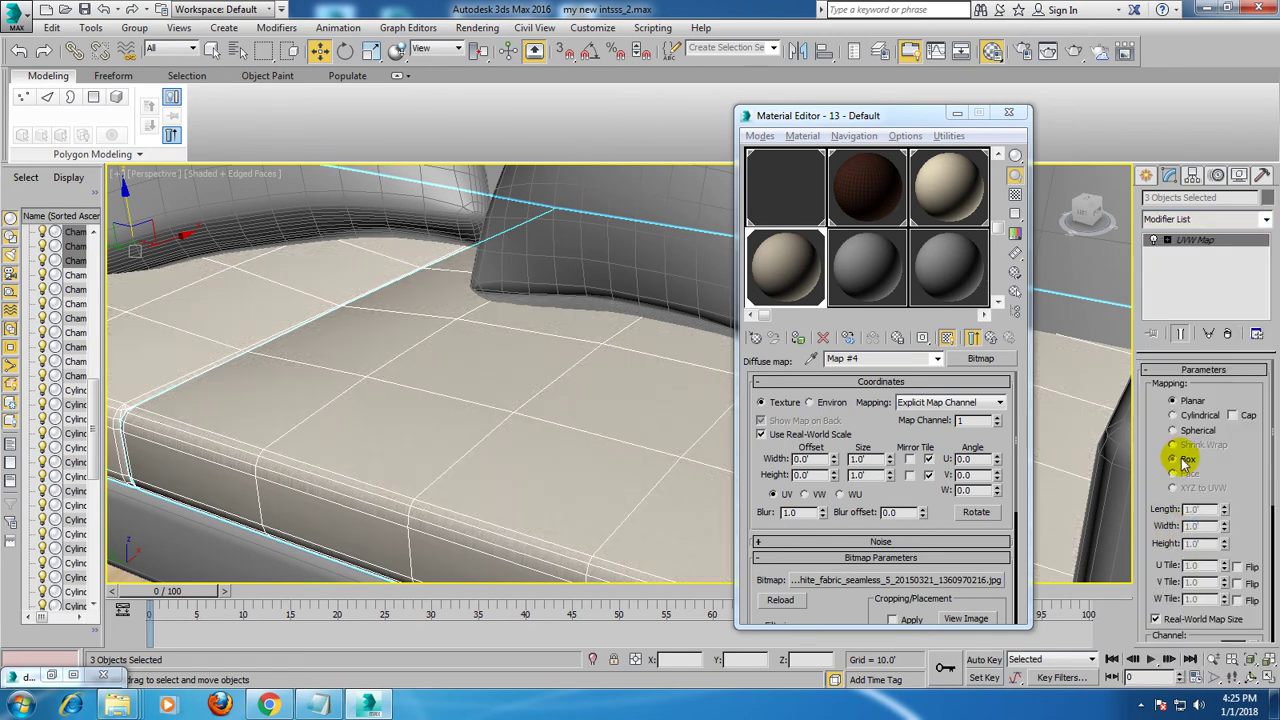
click(1190, 622)
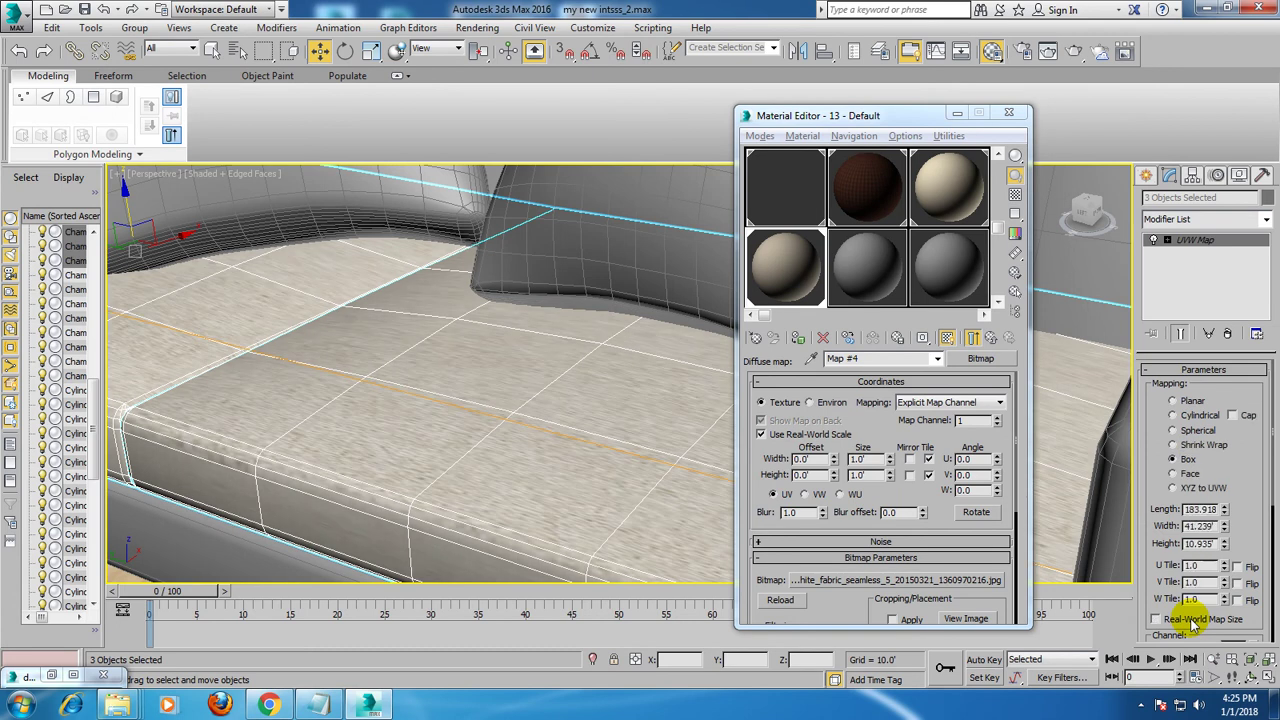
- Set the box mapping height to about 49.2
scroll(551, 429, down, 2)
scroll(508, 395, down, 3)
scroll(500, 414, down, 1)
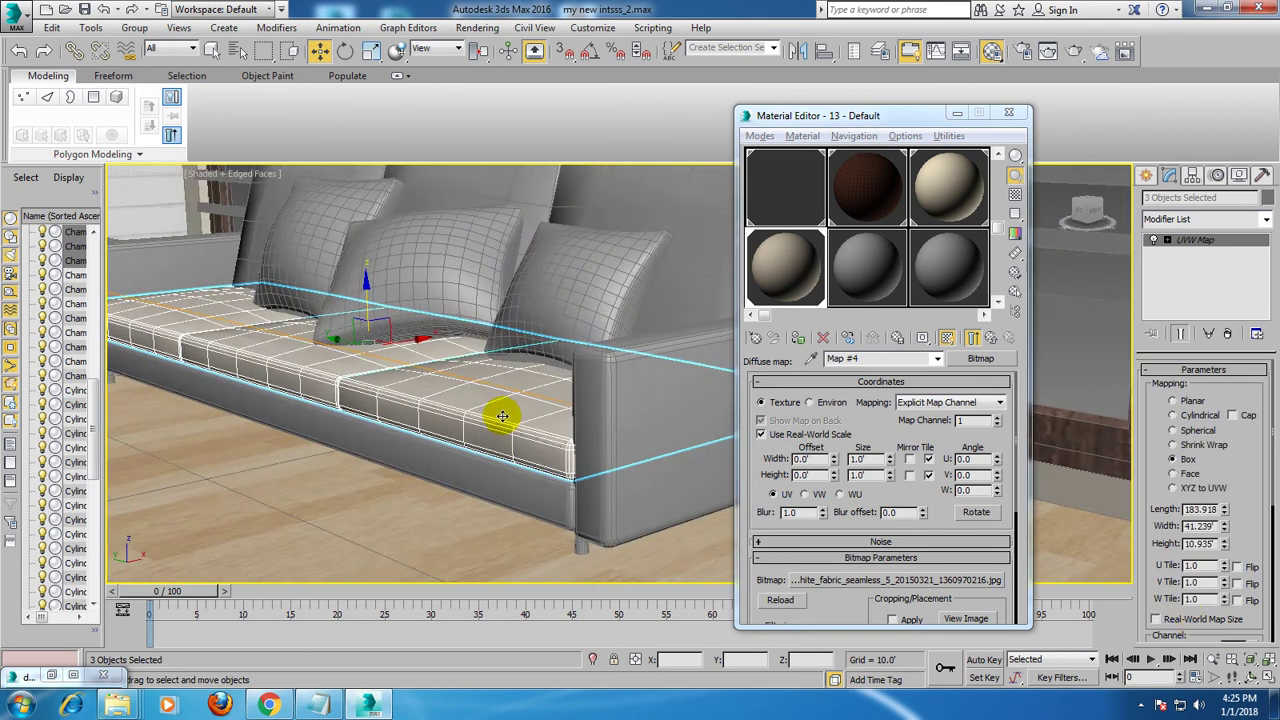
scroll(531, 423, up, 4)
scroll(531, 420, down, 4)
scroll(517, 428, down, 2)
scroll(517, 428, up, 4)
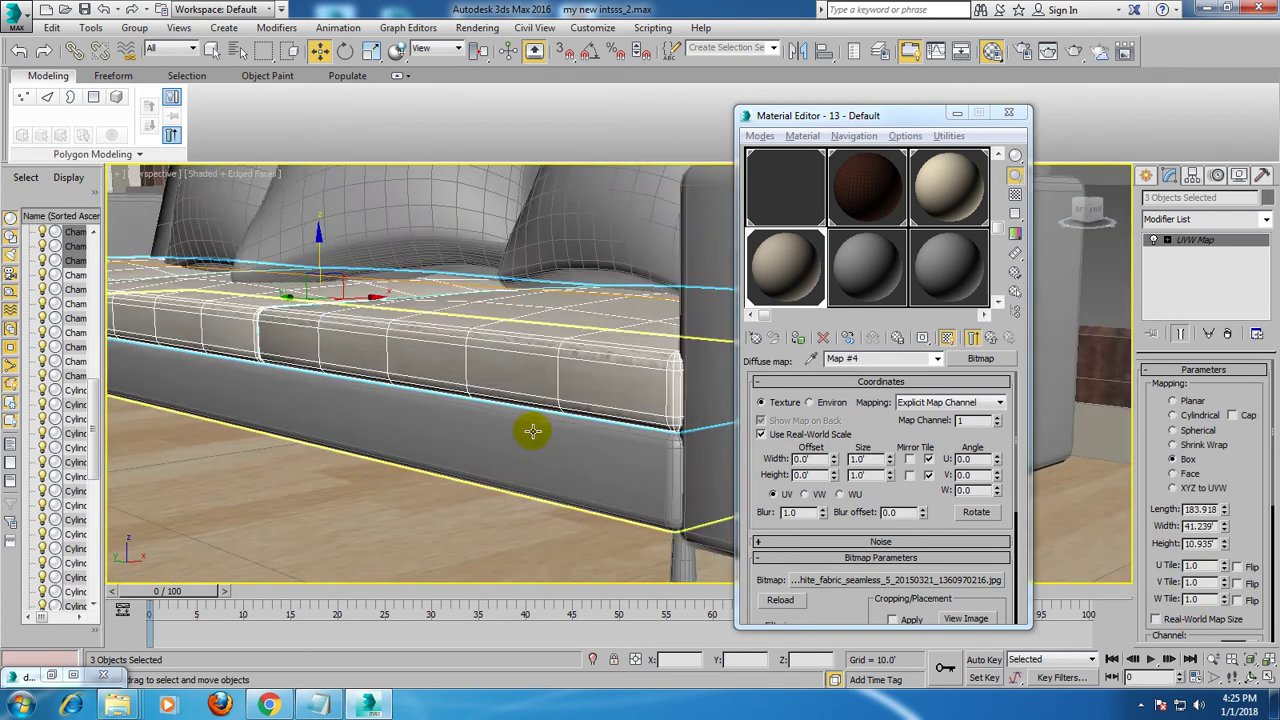
drag(1227, 545, 1209, 441)
drag(1100, 318, 1100, 325)
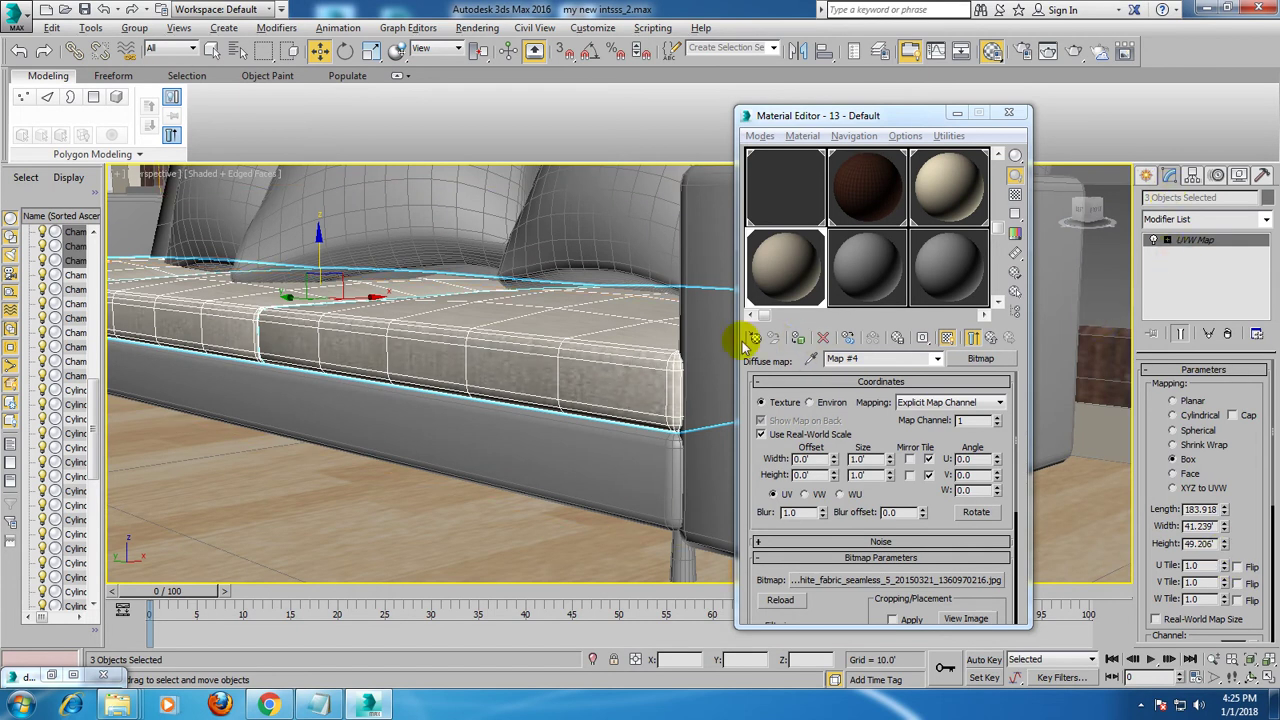
- Collapse the seat cushions to Editable Poly, baking in the mapping
alt+middle_drag(737, 337, 455, 318)
scroll(390, 316, down, 3)
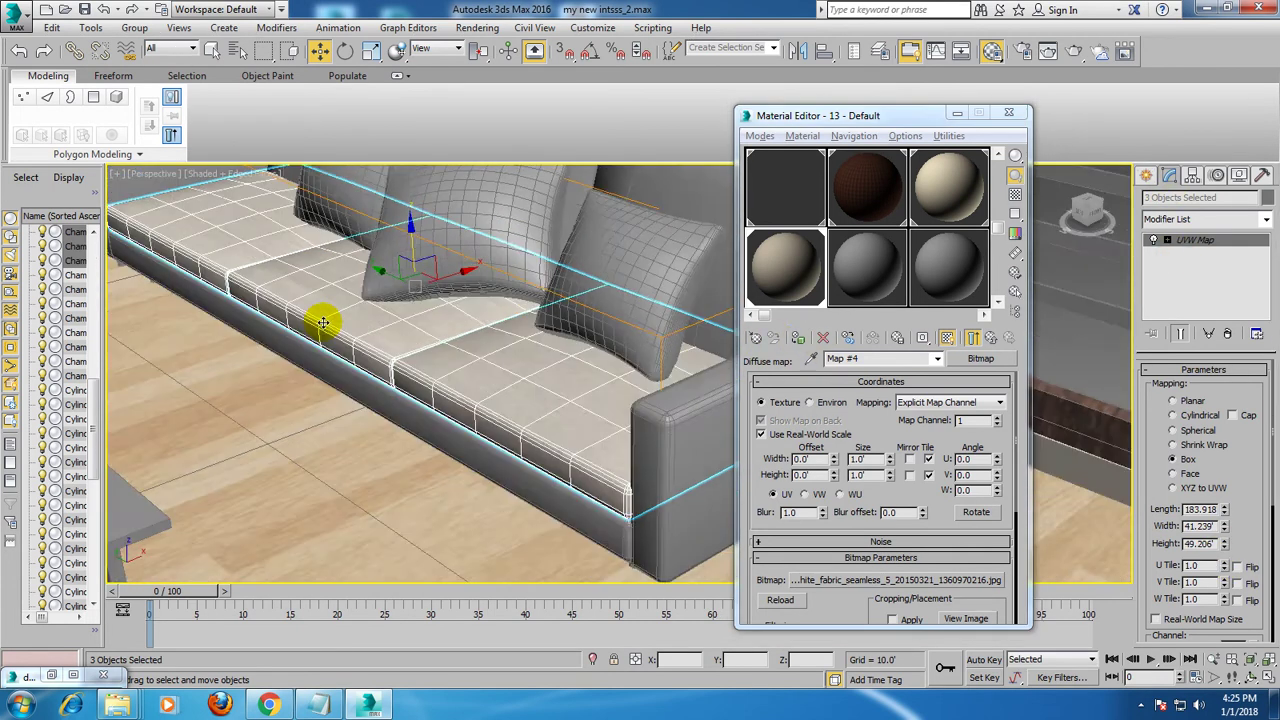
right_click(363, 308)
click(568, 485)
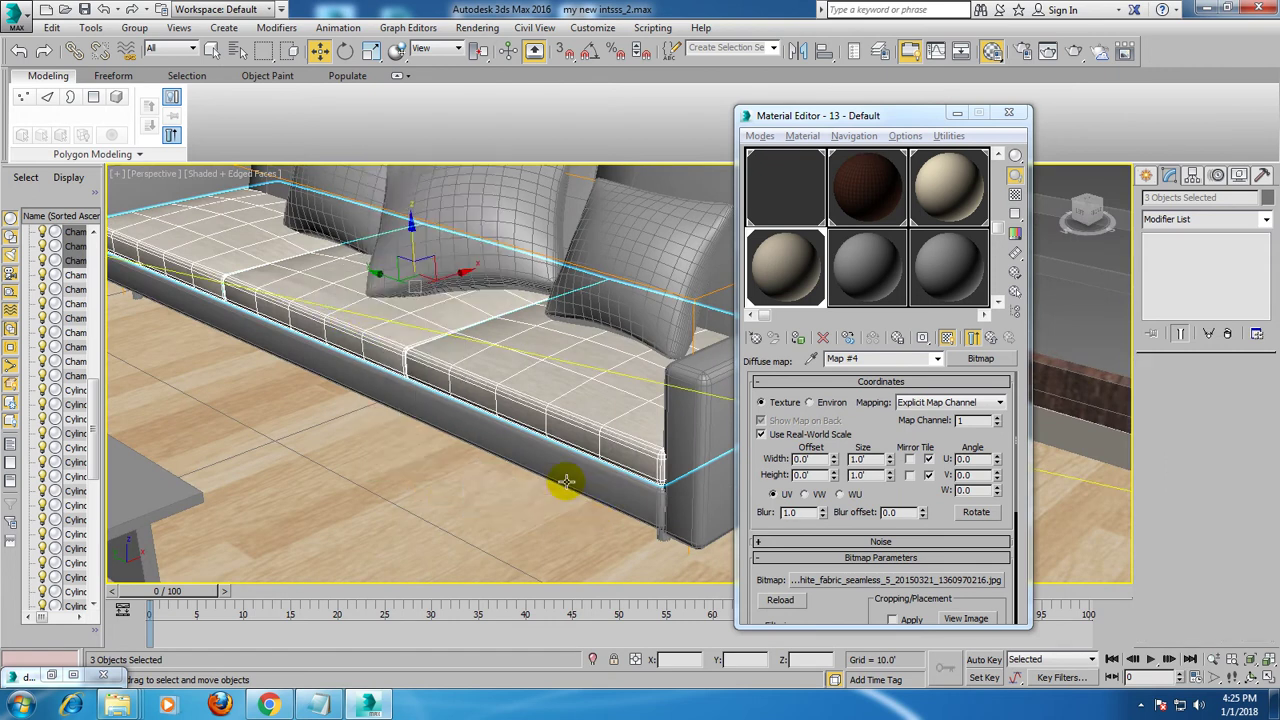
scroll(563, 480, down, 3)
alt+middle_drag(563, 480, 528, 466)
scroll(545, 403, up, 2)
scroll(545, 403, up, 2)
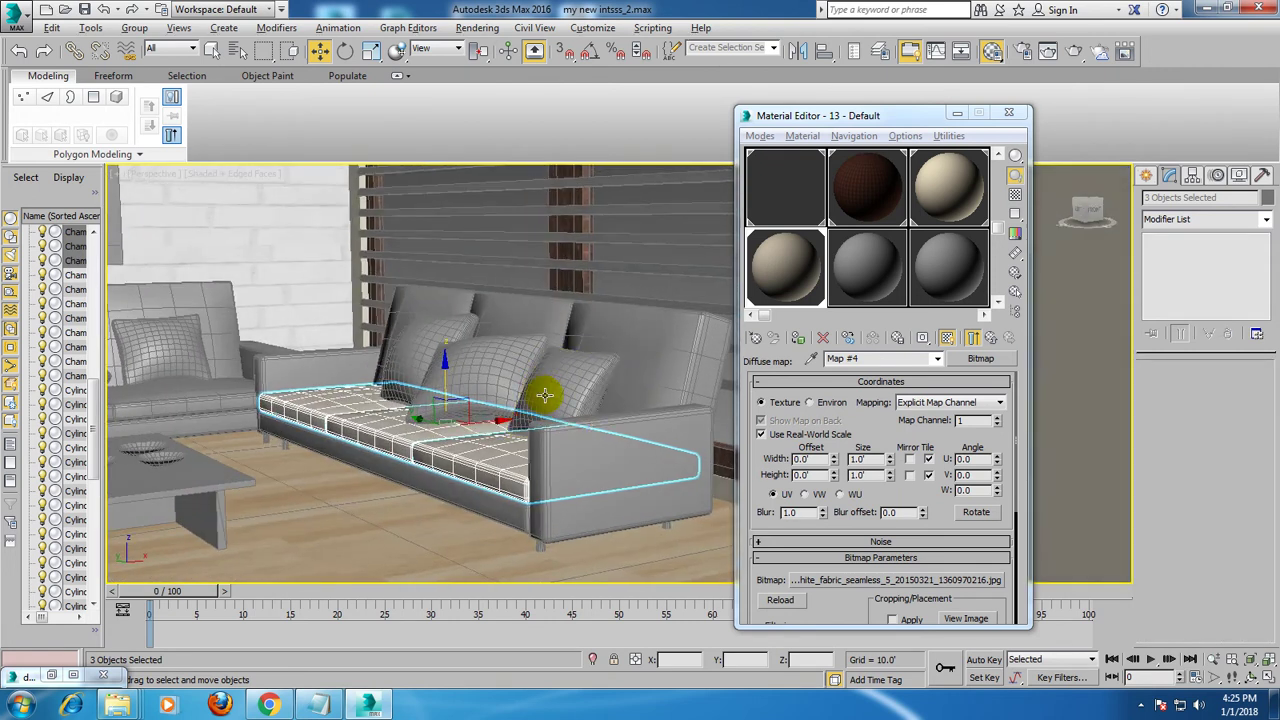
scroll(457, 409, up, 3)
- Assign the beige fabric material to the sofa arm and seat base
click(617, 474)
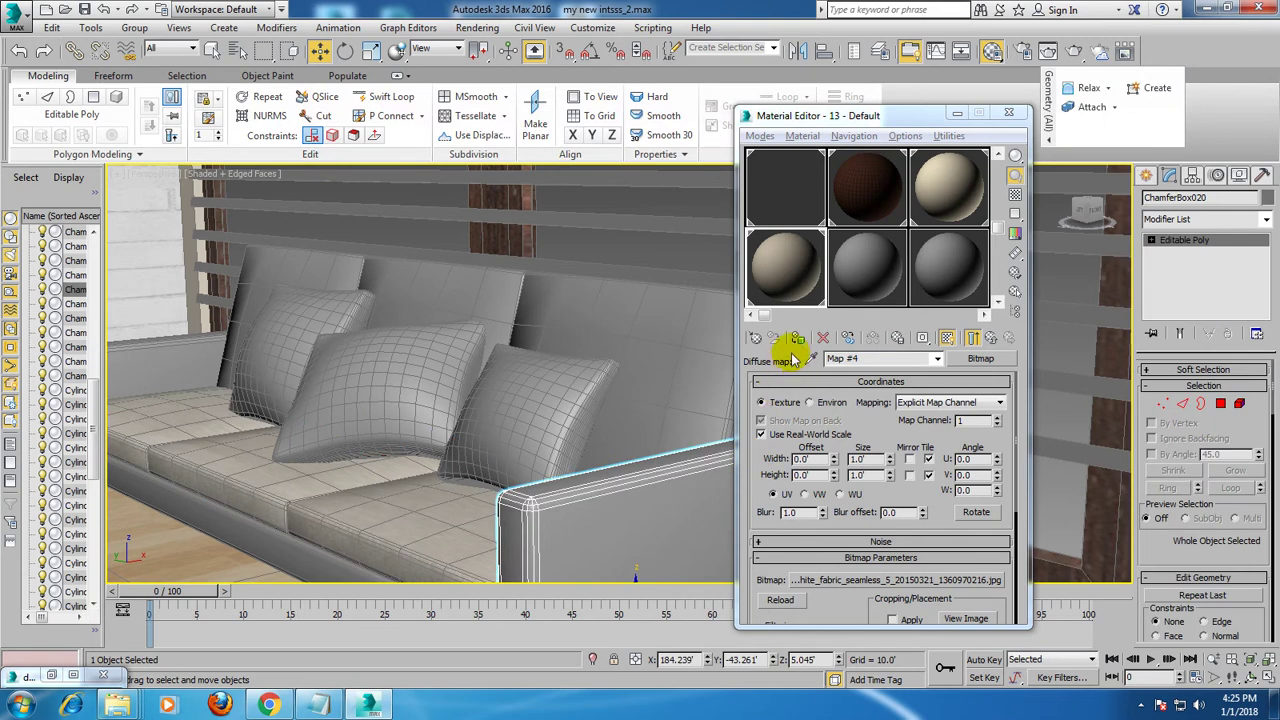
scroll(614, 363, down, 2)
scroll(410, 310, up, 2)
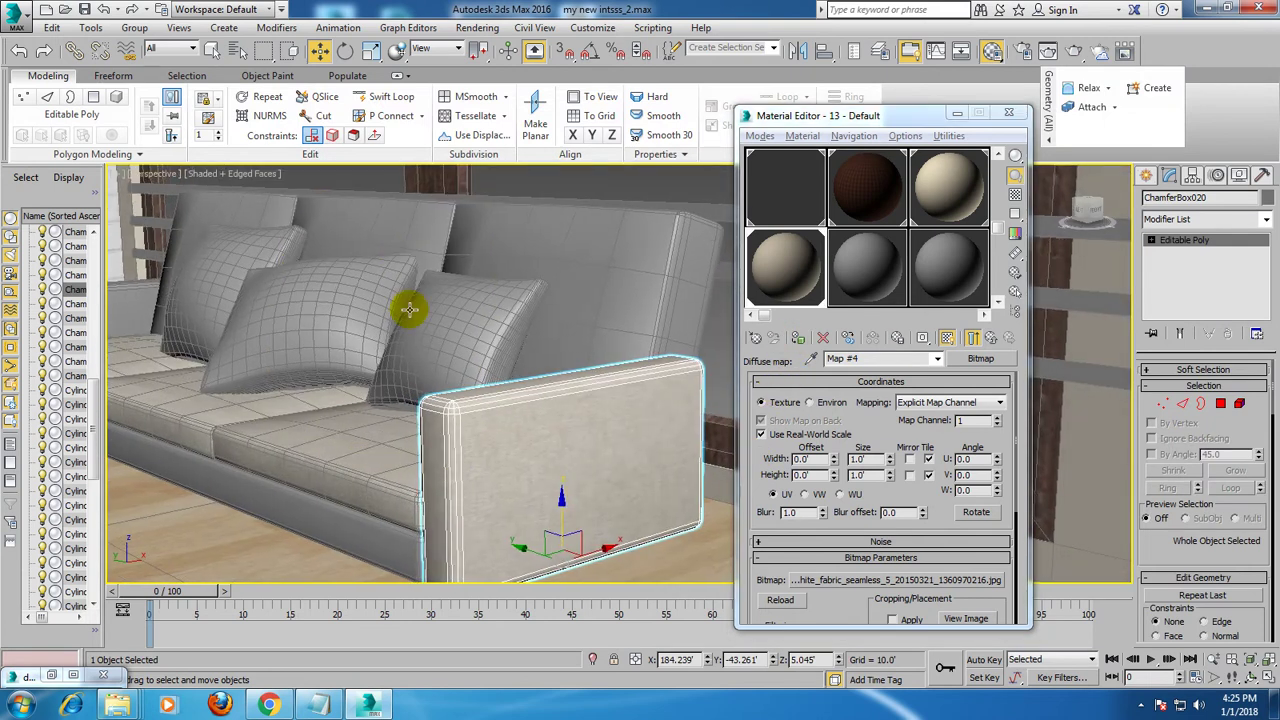
click(368, 526)
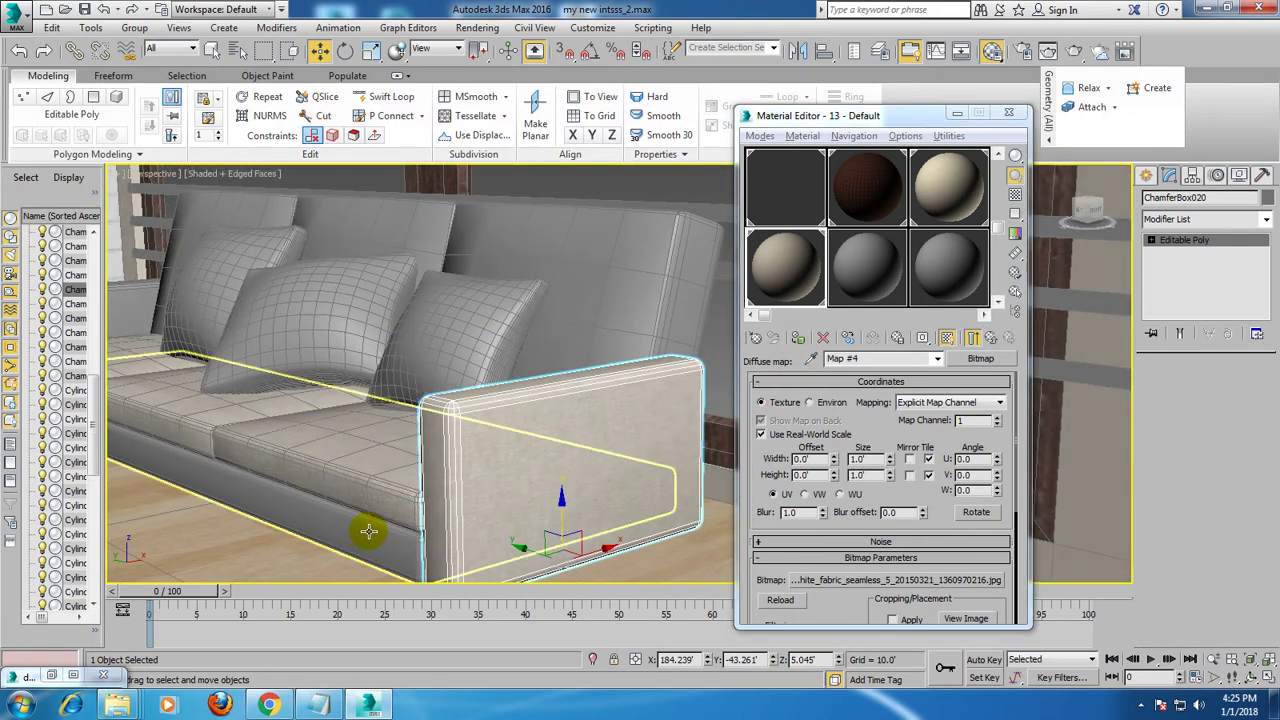
click(797, 338)
mouse_move(543, 363)
alt+middle_down()
mouse_move(591, 351)
mouse_move(553, 390)
alt+middle_up()
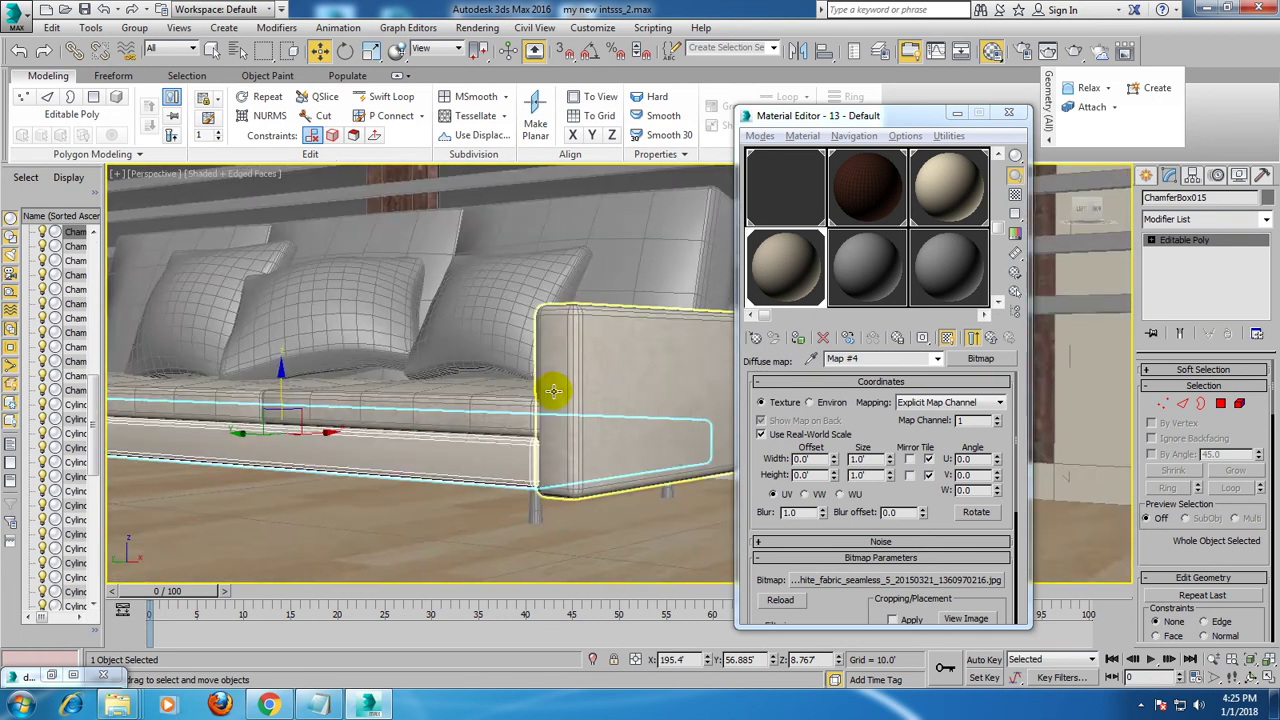
scroll(553, 390, up, 3)
scroll(557, 371, down, 2)
scroll(560, 340, up, 3)
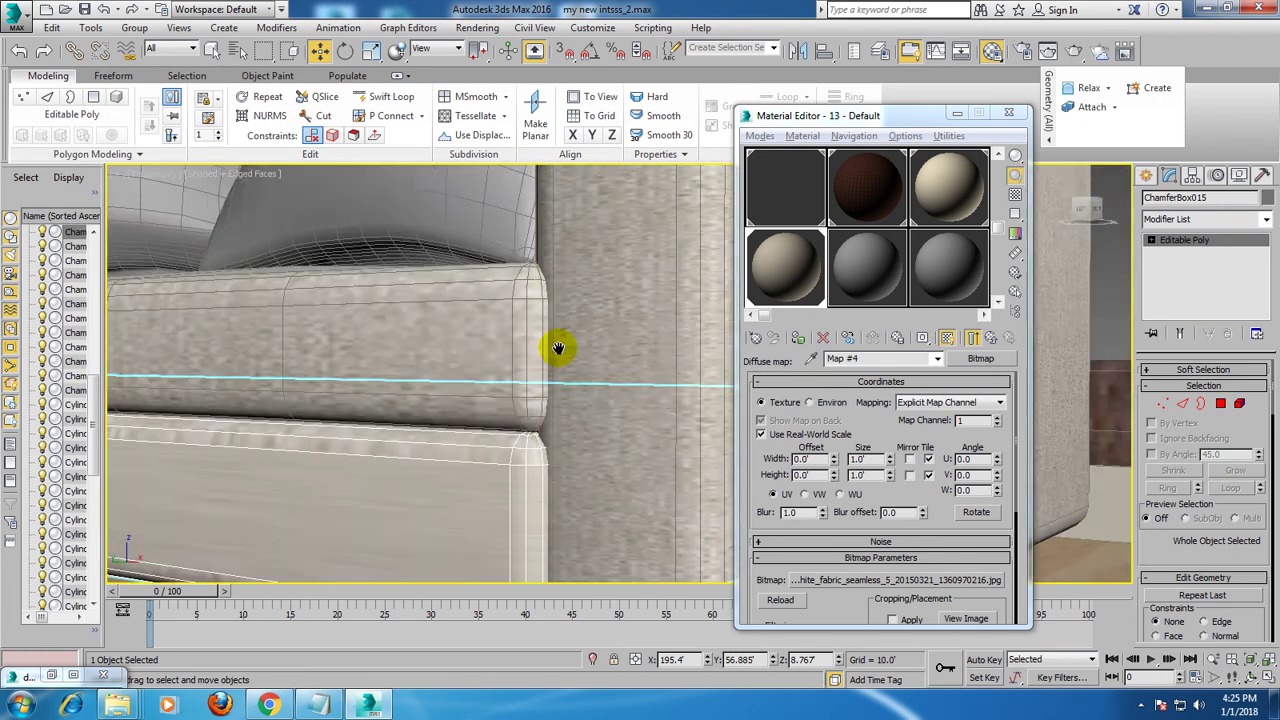
scroll(551, 358, down, 2)
- Add a box UVW Map modifier to the seat base ChamferBox015
click(1265, 222)
key(u)
key(Down)
key(Return)
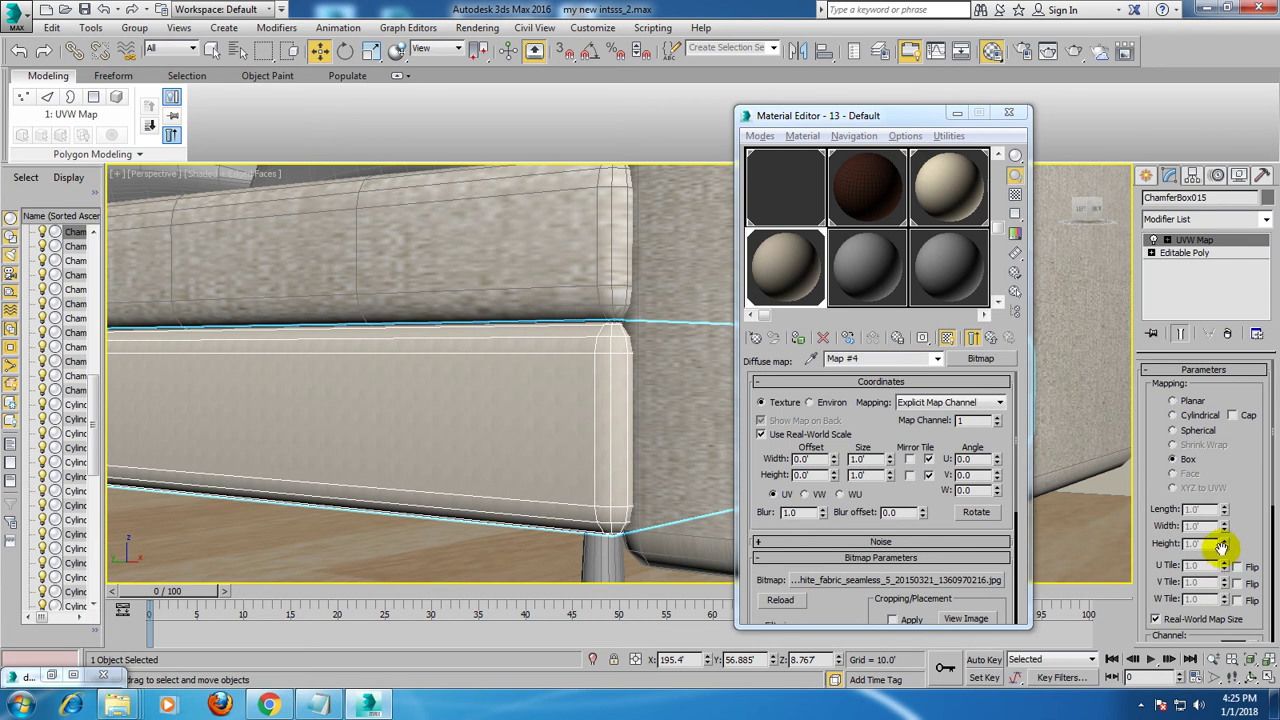
scroll(677, 469, down, 5)
mouse_move(777, 409)
alt+middle_down()
mouse_move(651, 460)
mouse_move(540, 430)
mouse_move(507, 470)
mouse_move(551, 469)
alt+middle_up()
mouse_move(528, 416)
alt+middle_down()
mouse_move(608, 417)
mouse_move(589, 394)
alt+middle_up()
- Assign the fabric material to the right, middle and left back cushions
click(611, 374)
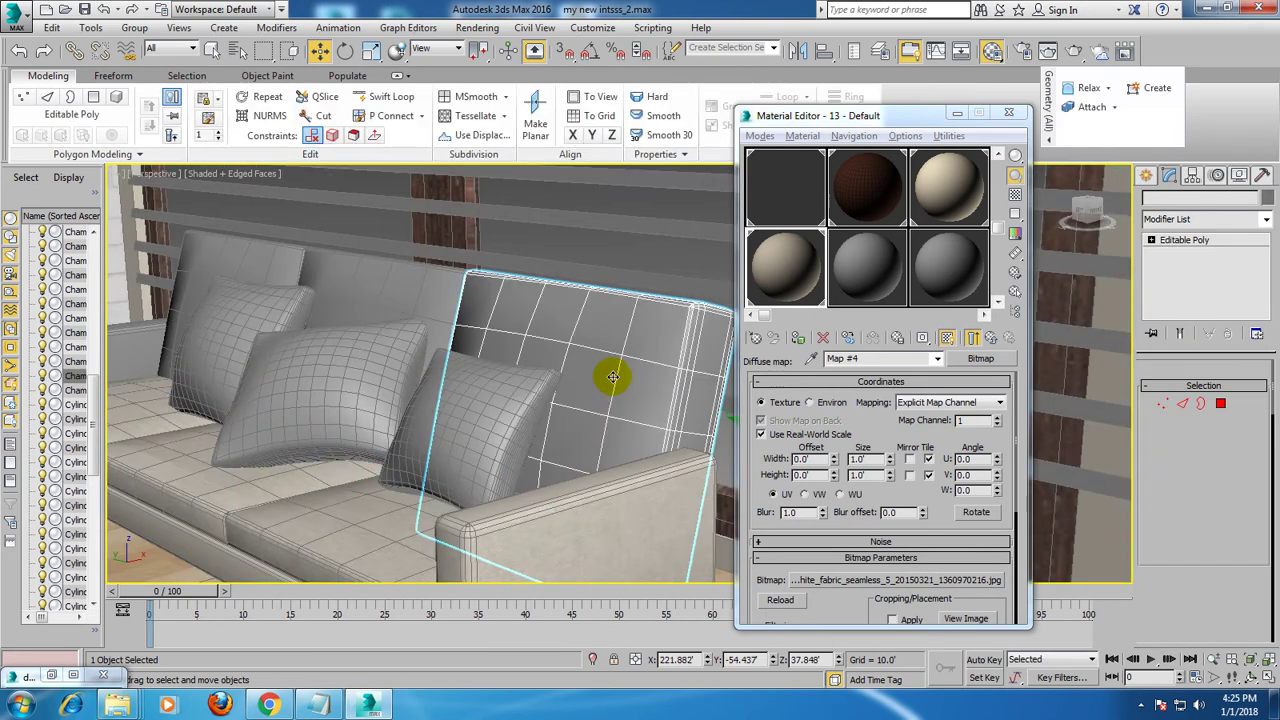
click(800, 340)
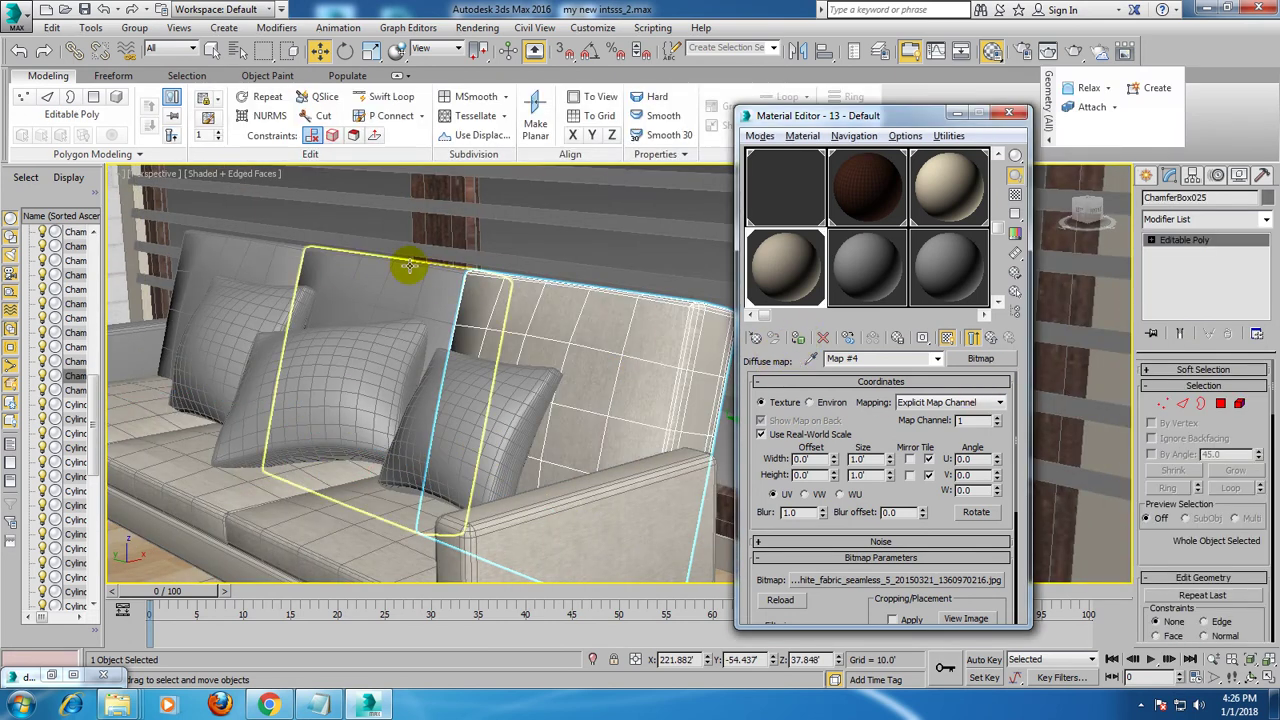
click(363, 266)
click(798, 338)
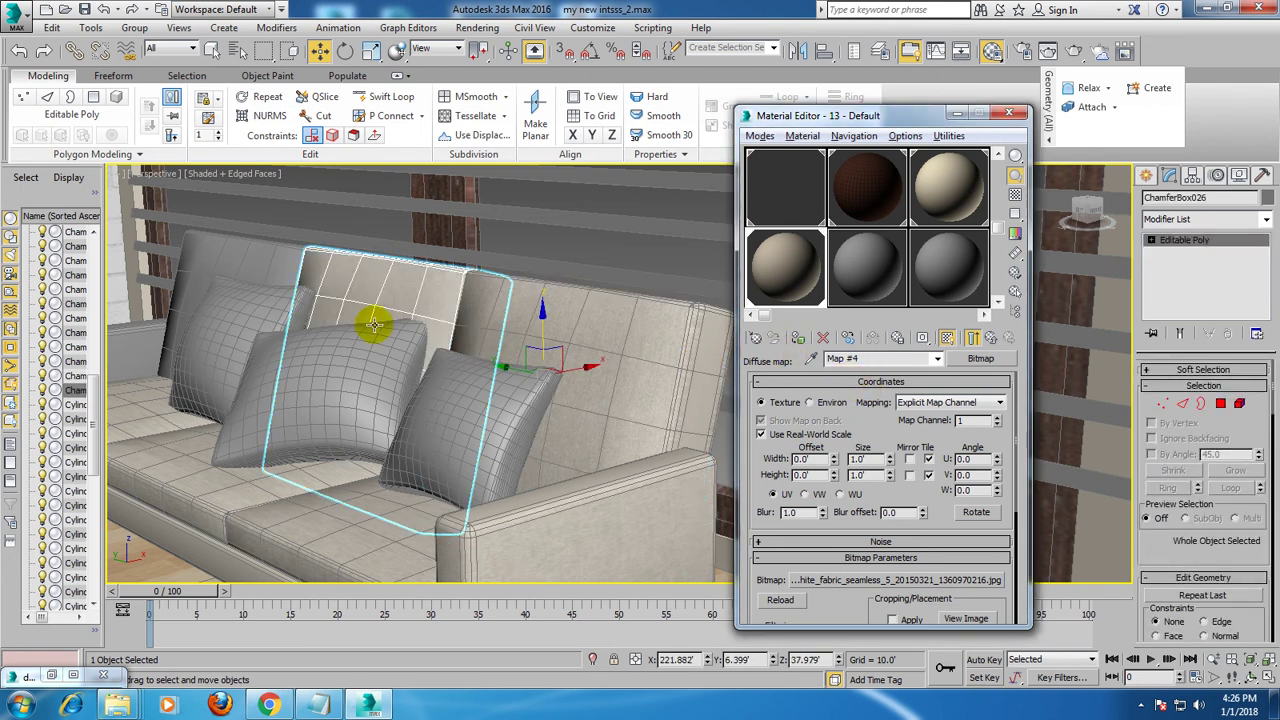
click(257, 249)
click(795, 340)
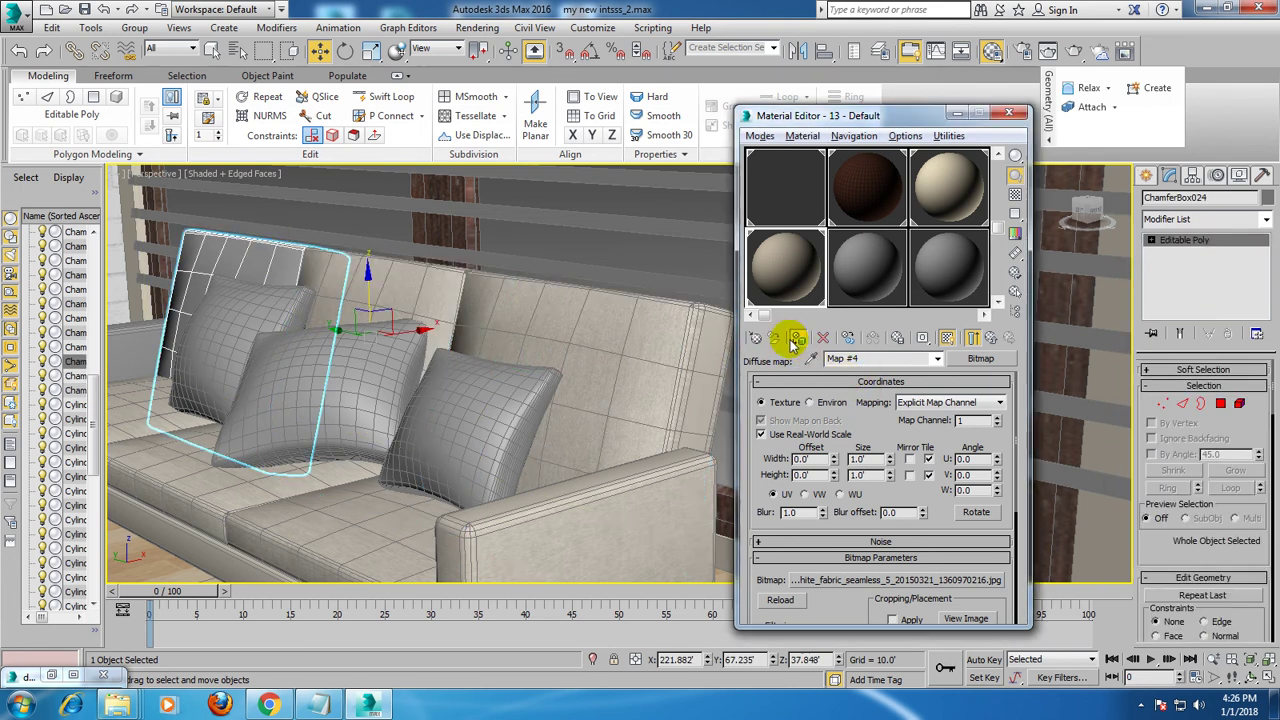
- Try a UVW Map modifier on the right back cushion, then undo it
scroll(694, 372, up, 2)
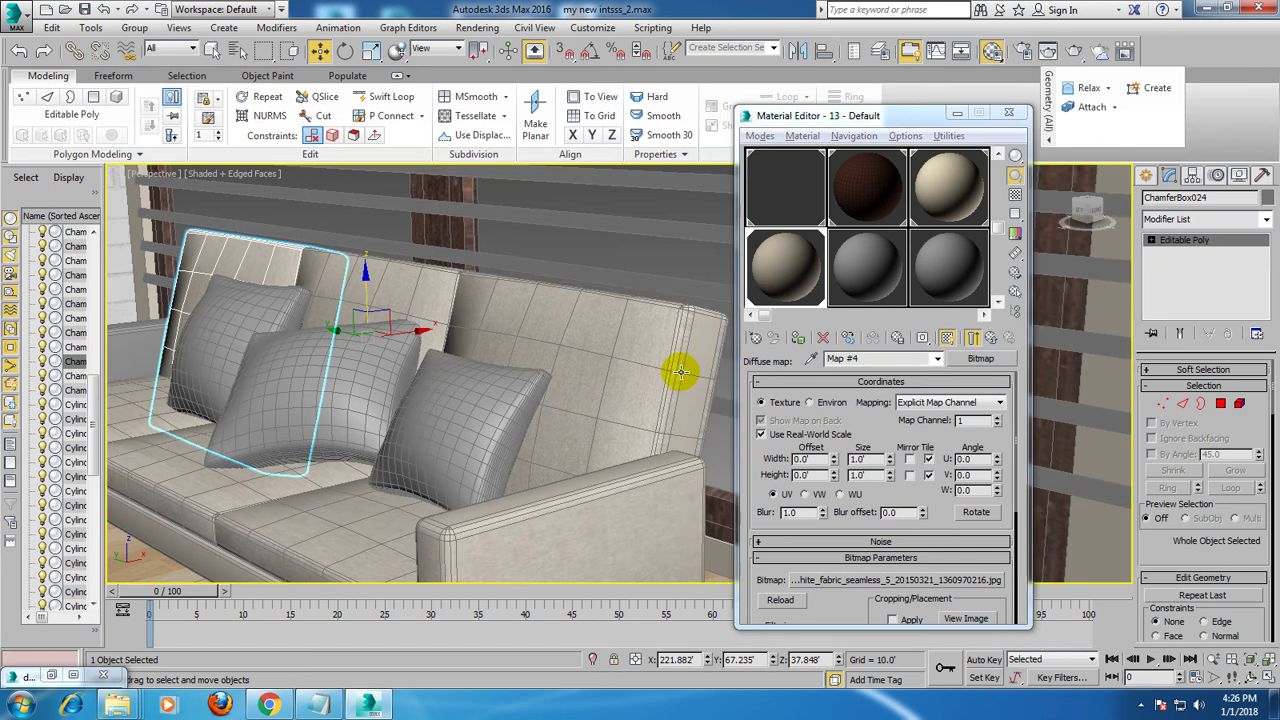
click(678, 368)
scroll(660, 372, up, 2)
scroll(657, 374, up, 3)
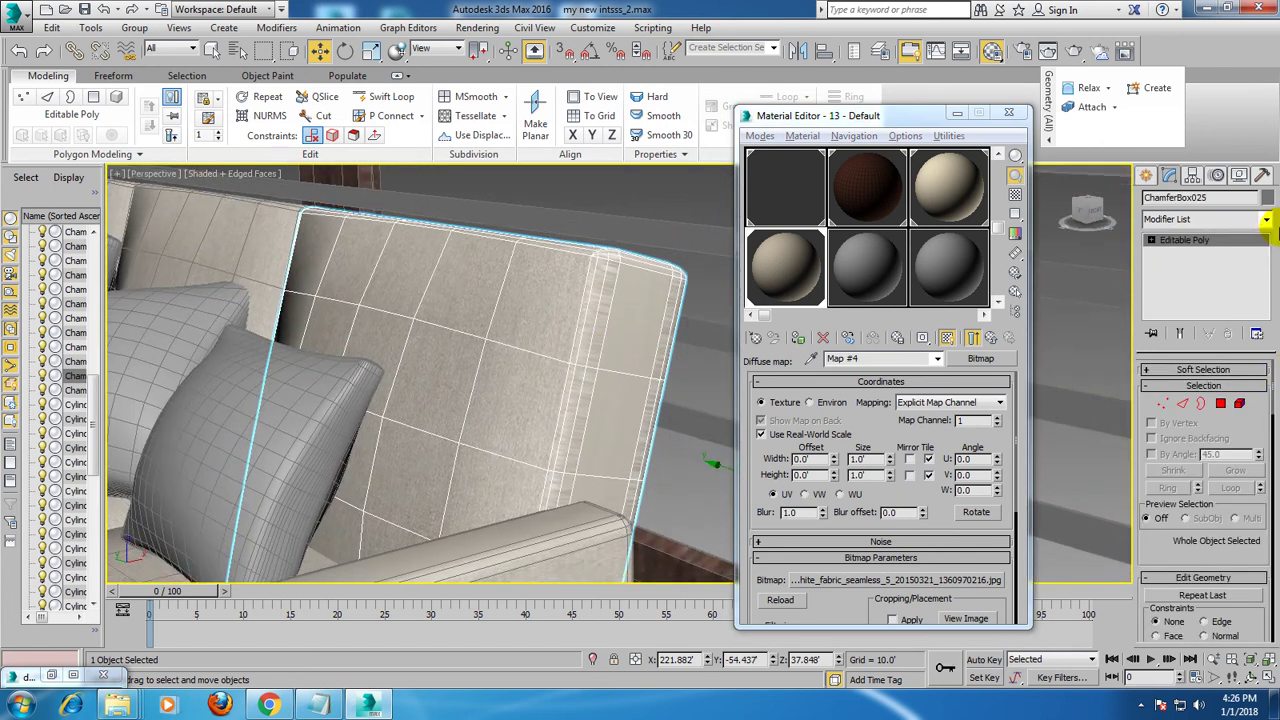
click(1266, 220)
key(u)
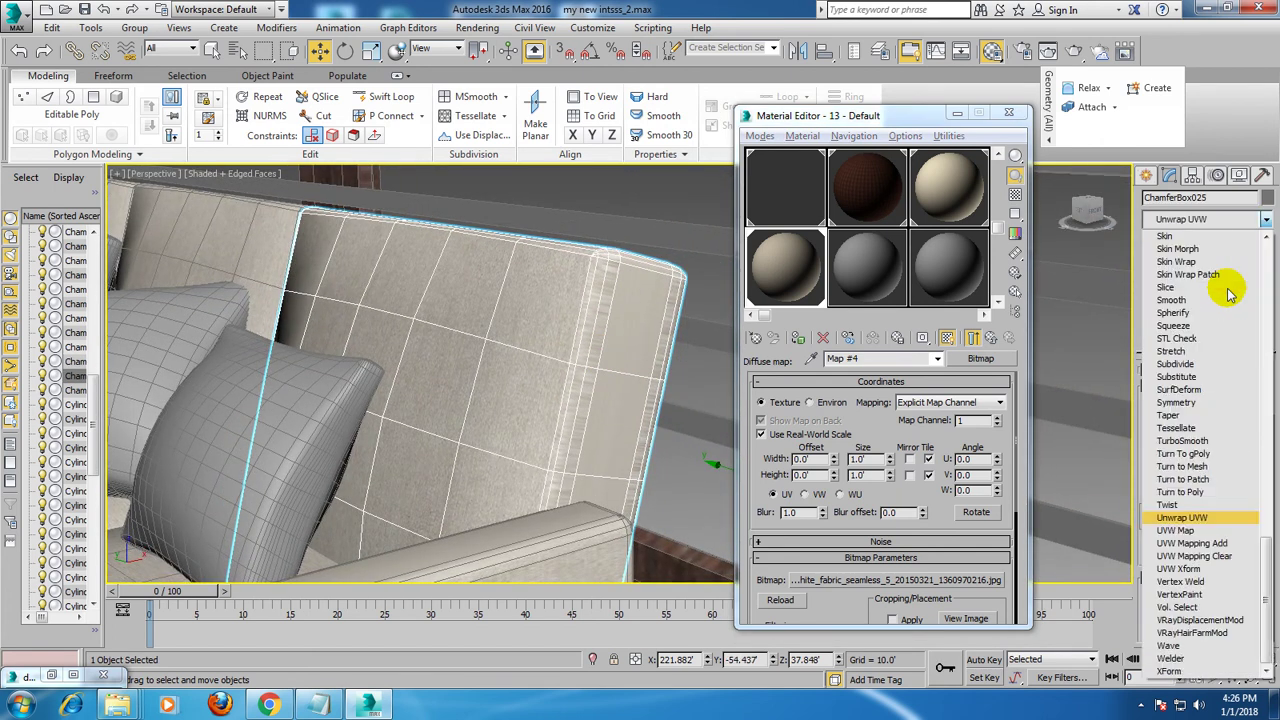
click(1190, 532)
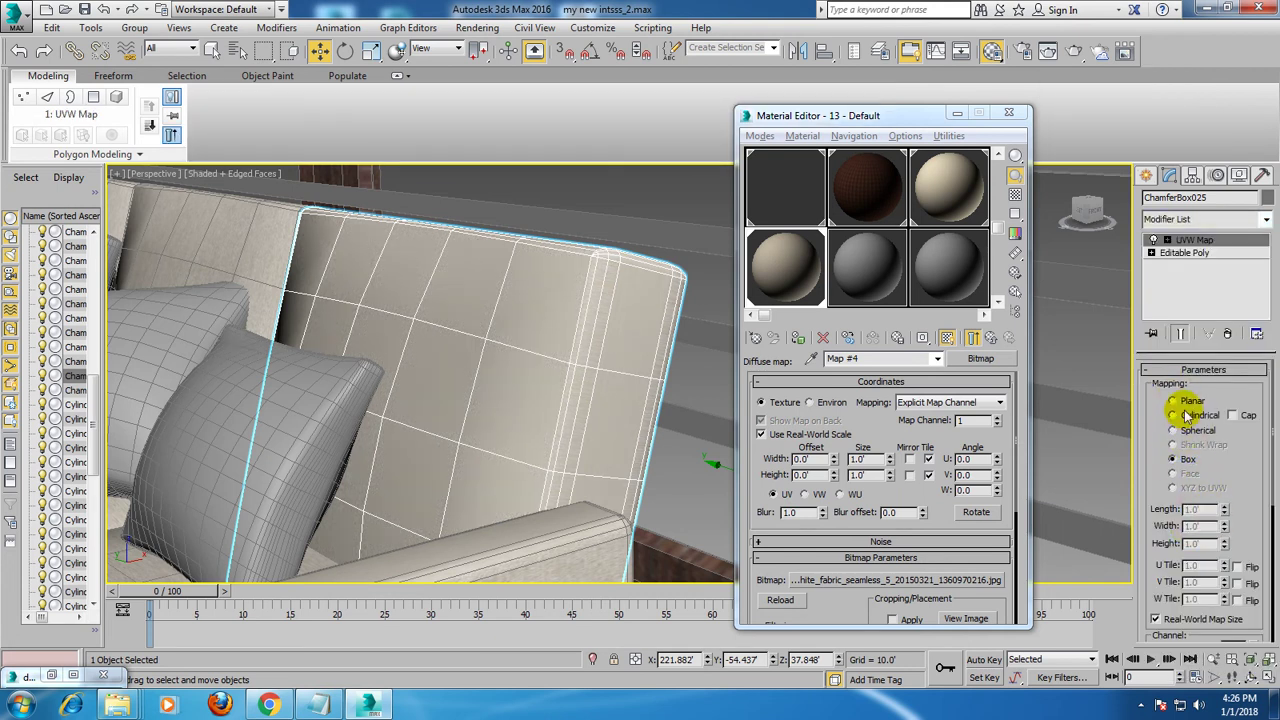
alt+middle_drag(680, 380, 627, 358)
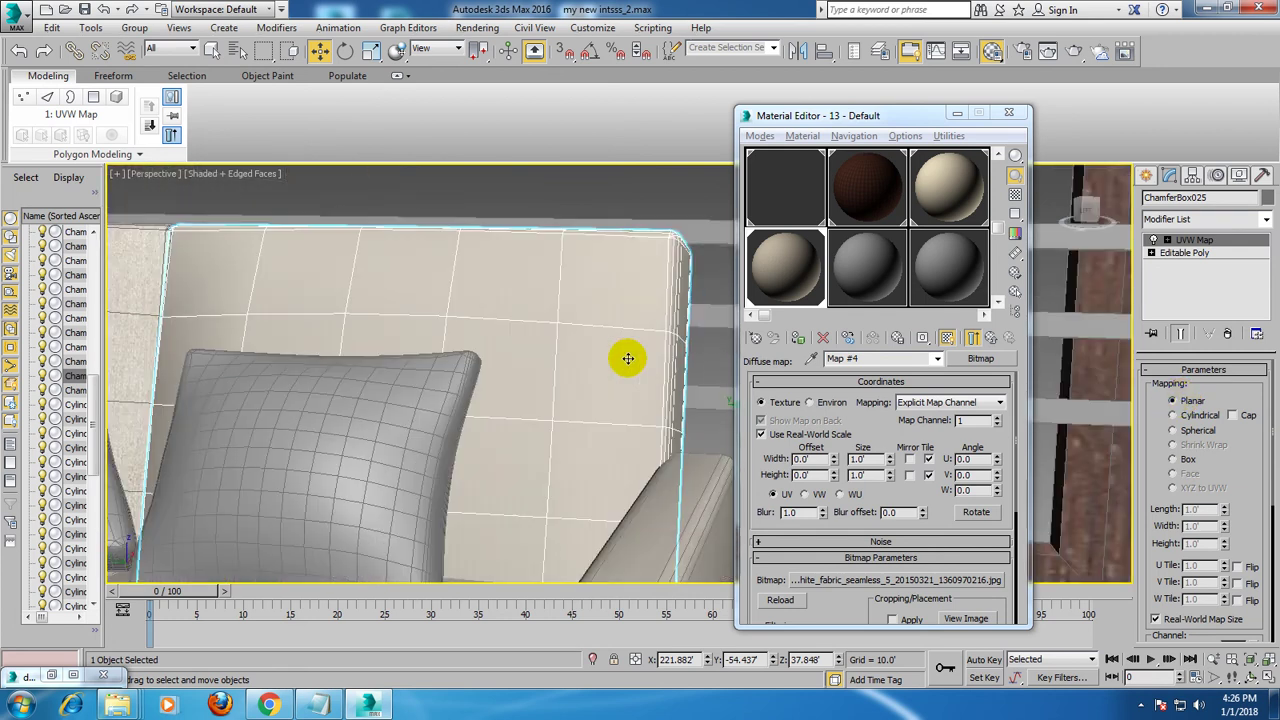
key(ctrl+z)
mouse_move(586, 366)
alt+middle_down()
mouse_move(605, 403)
mouse_move(437, 391)
mouse_move(374, 449)
alt+middle_up()
- Assign the 13 - Default fabric material to the remaining sofa arm, ChamferBox019
click(355, 400)
click(797, 338)
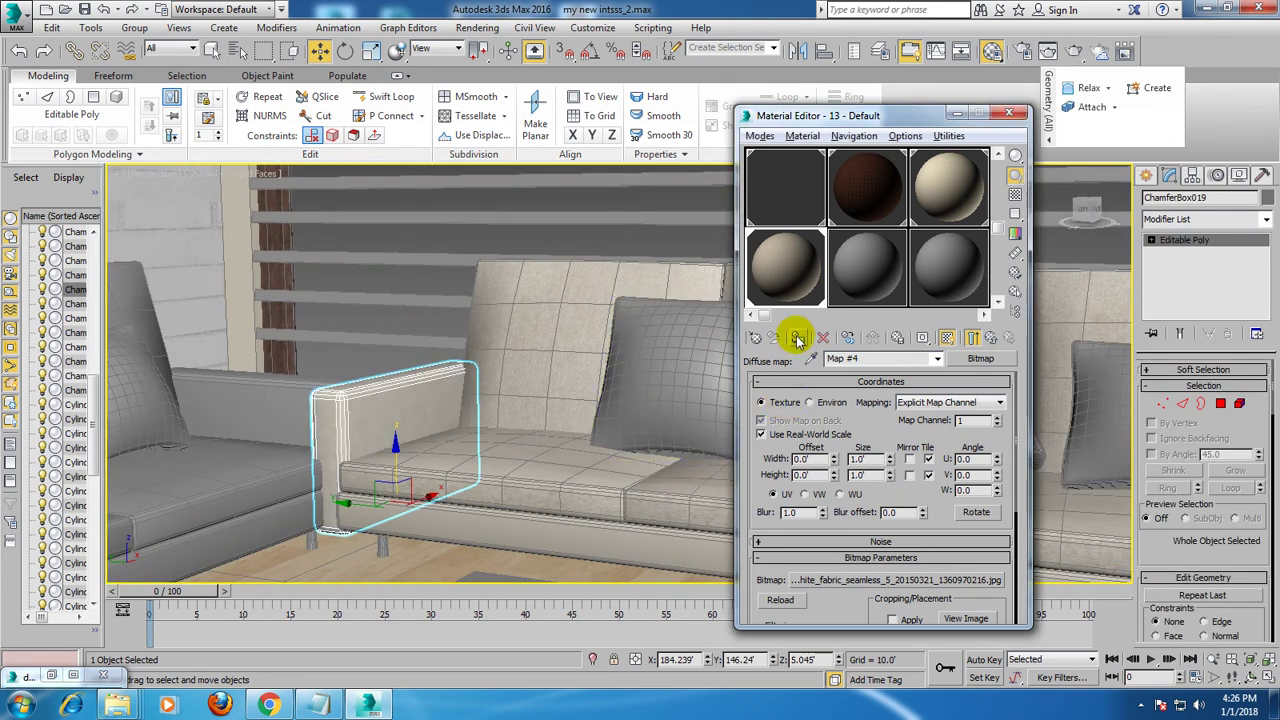
mouse_move(346, 433)
alt+middle_down()
mouse_move(437, 420)
mouse_move(214, 409)
mouse_move(394, 420)
mouse_move(337, 403)
mouse_move(411, 374)
mouse_move(514, 371)
mouse_move(451, 371)
mouse_move(543, 388)
alt+middle_up()
scroll(543, 388, up, 2)
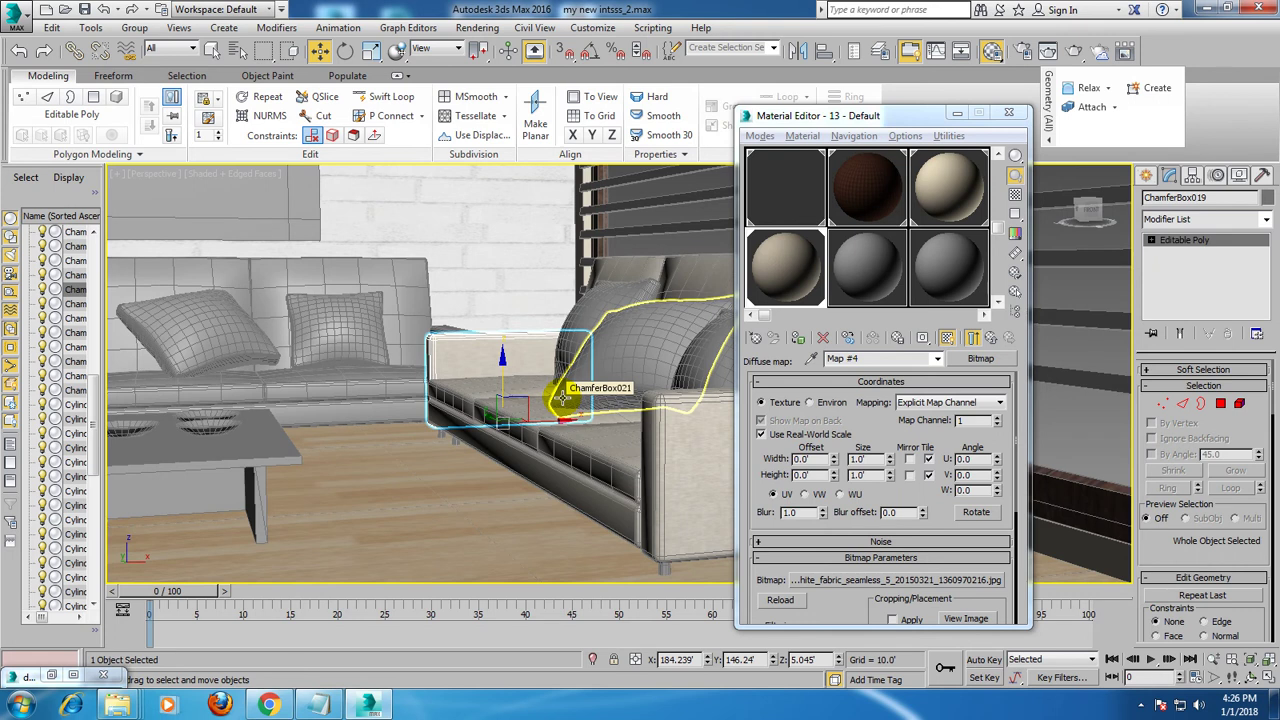
click(1140, 704)
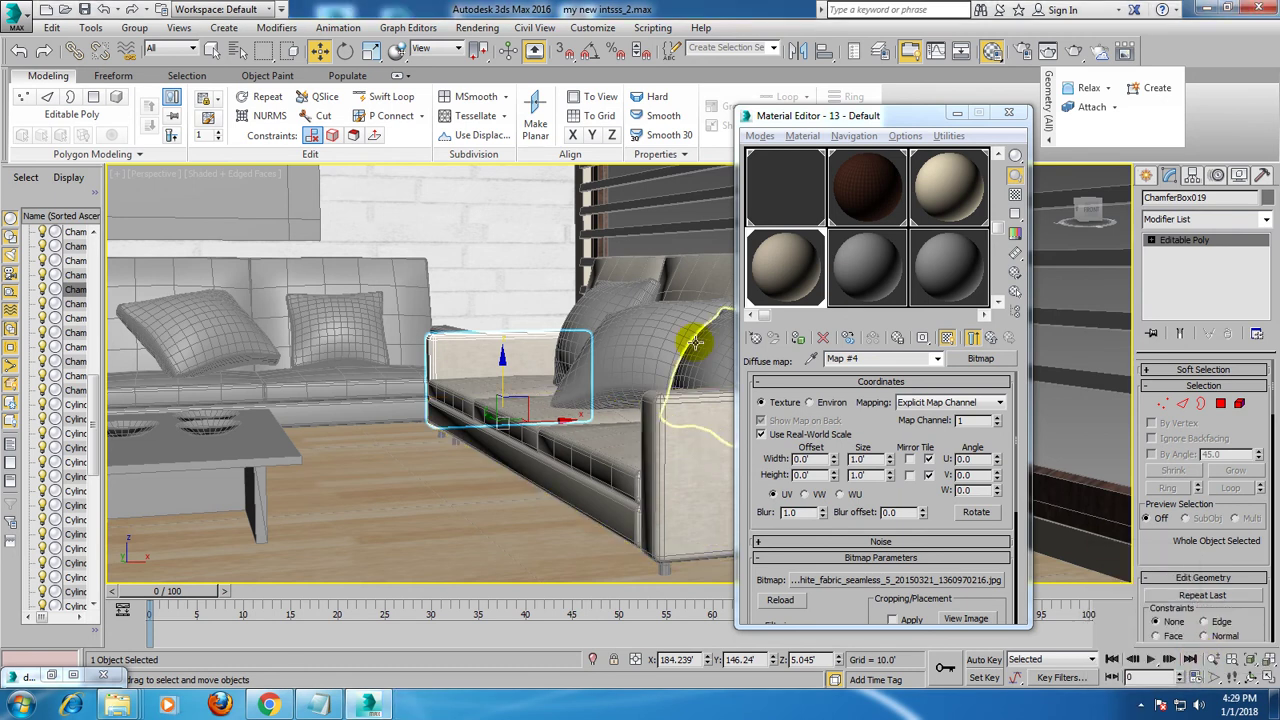
- Select the end throw pillow and make an unused material slot a VRayMtl
click(693, 342)
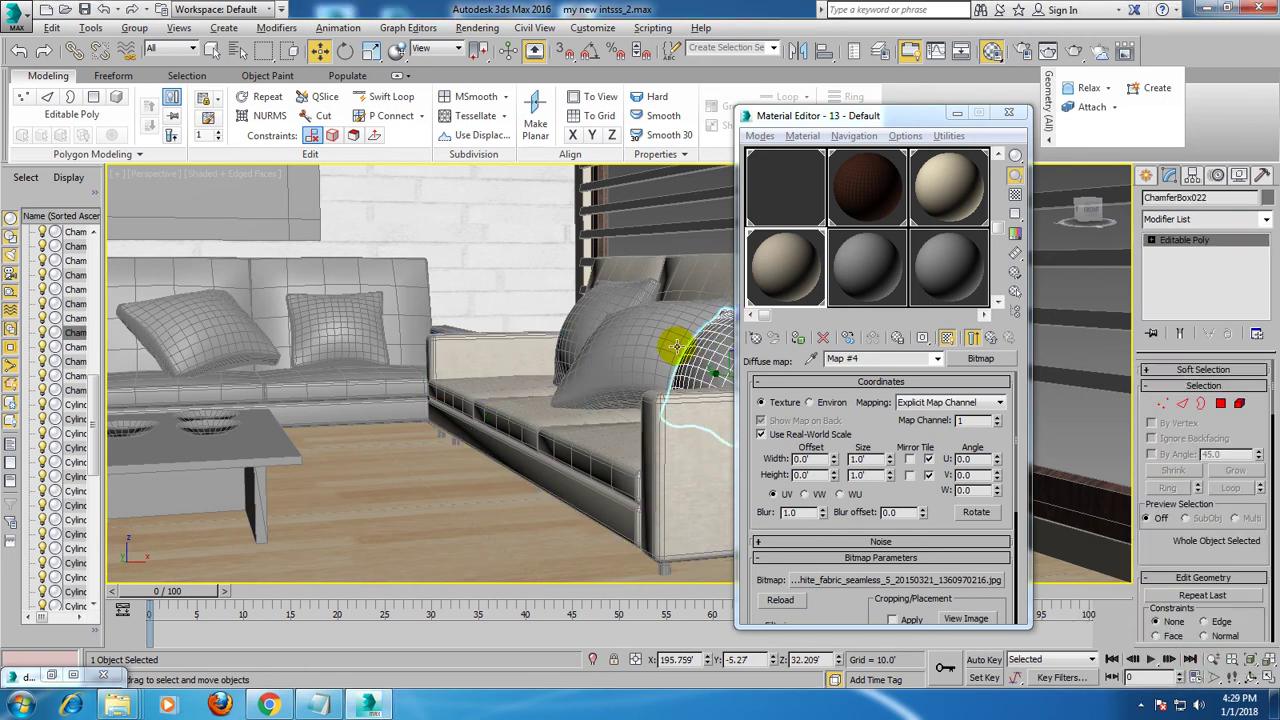
alt+middle_drag(674, 343, 503, 366)
click(864, 262)
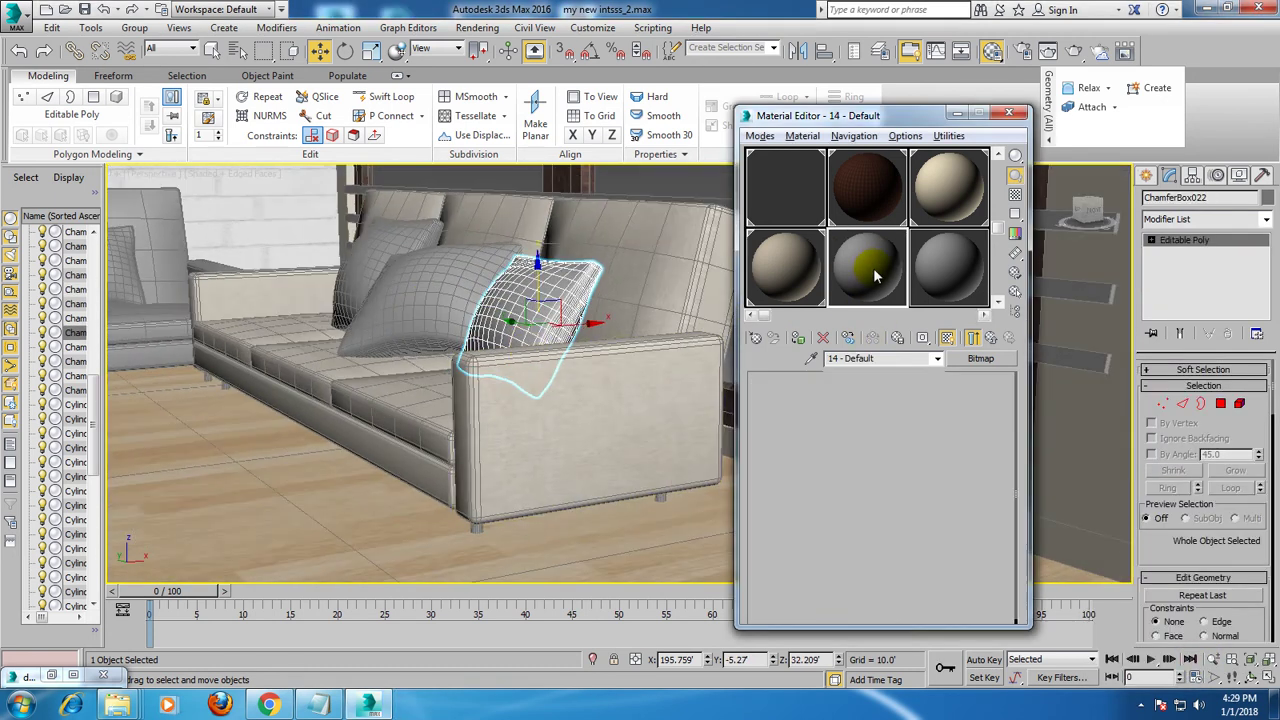
click(981, 359)
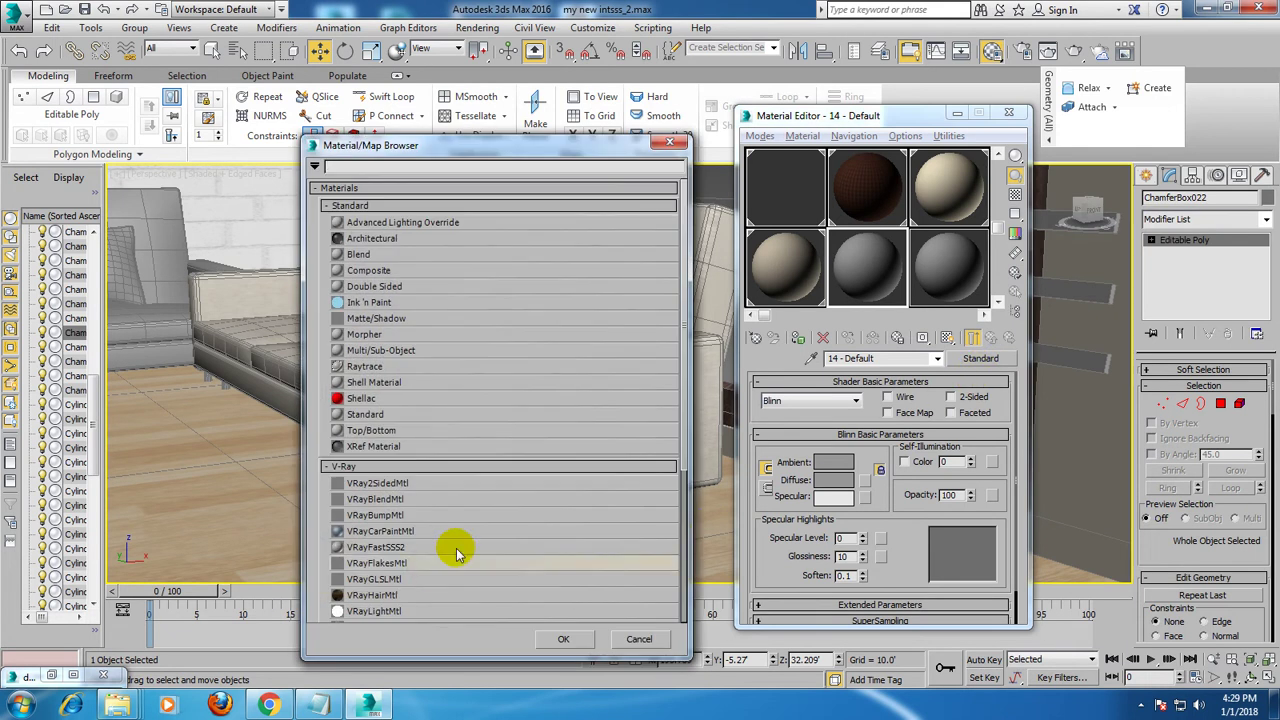
scroll(686, 420, down, 1)
scroll(686, 435, down, 3)
scroll(665, 465, down, 2)
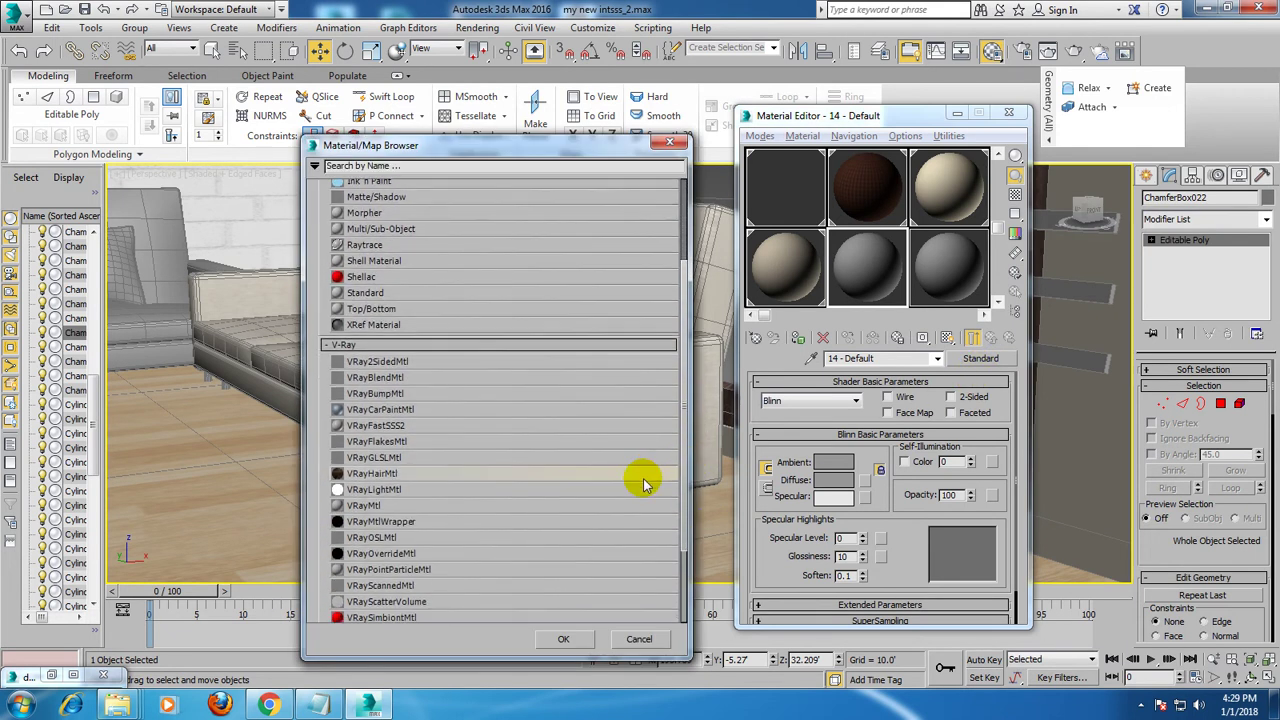
double_click(399, 507)
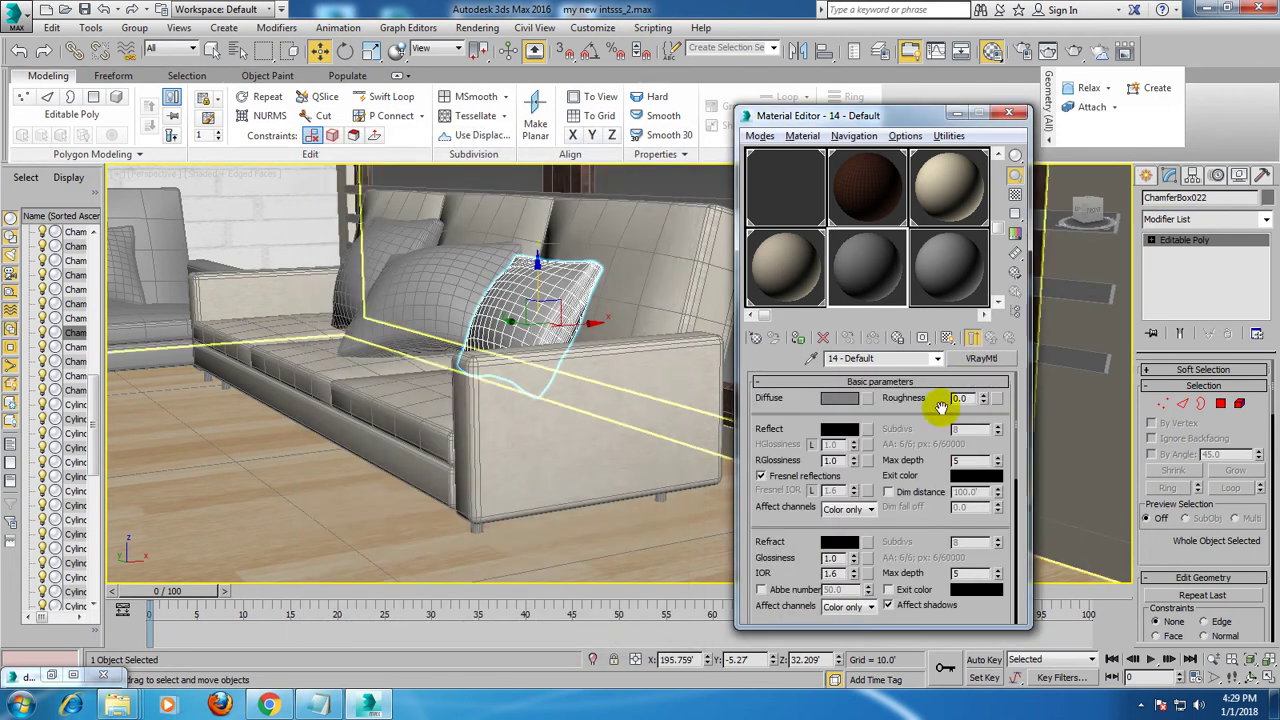
- Load fabric_patterns_2_20150321_1221027836.jpg as the diffuse bitmap and show it on the pillow
click(868, 401)
scroll(340, 240, up, 3)
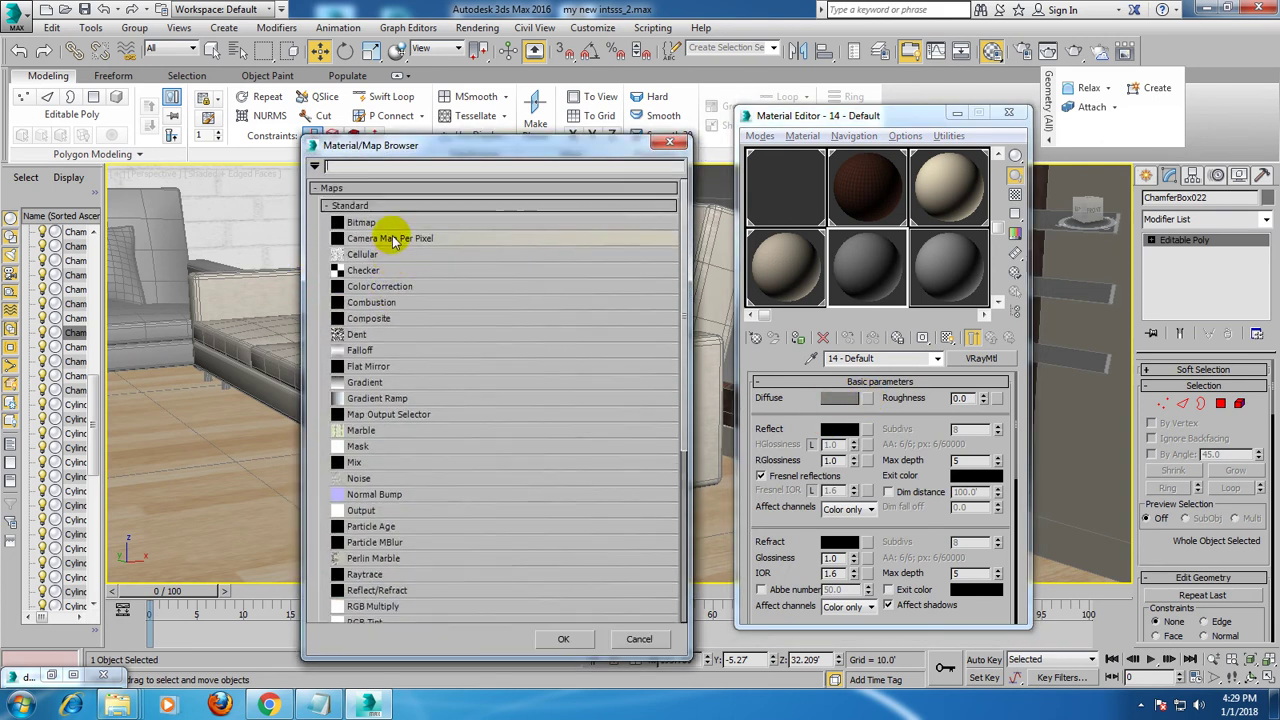
double_click(380, 227)
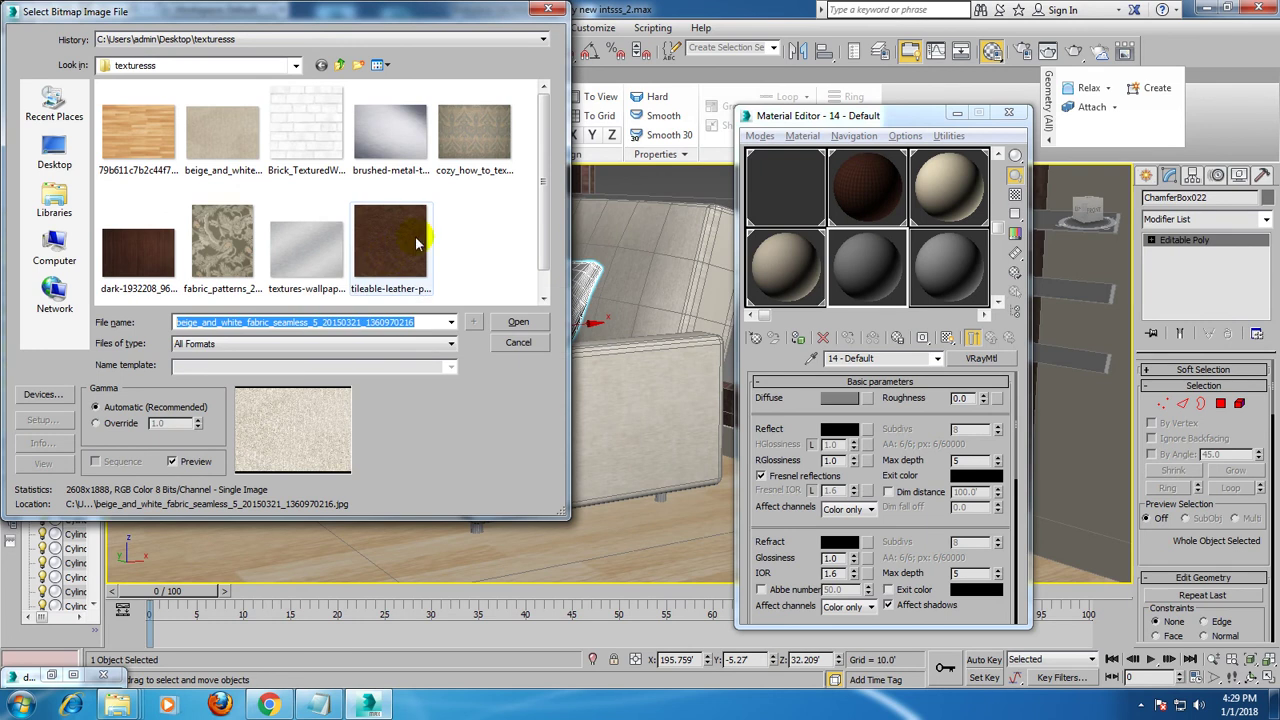
click(476, 152)
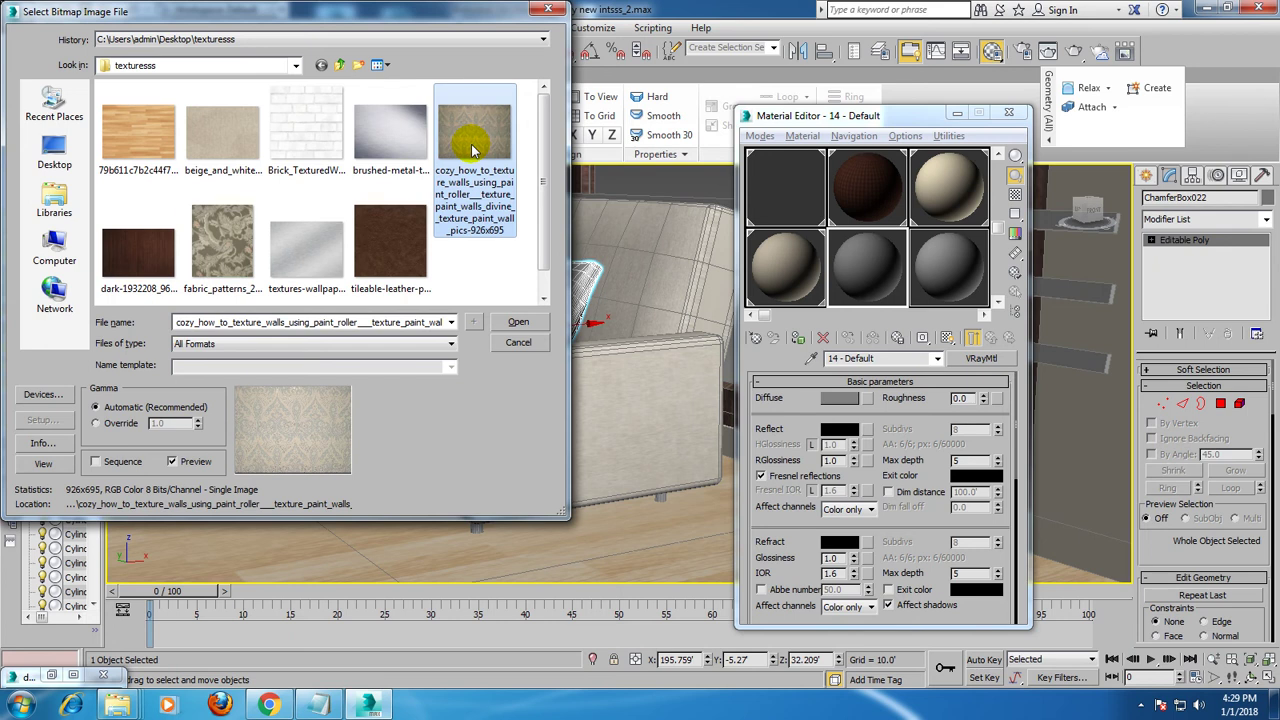
click(238, 262)
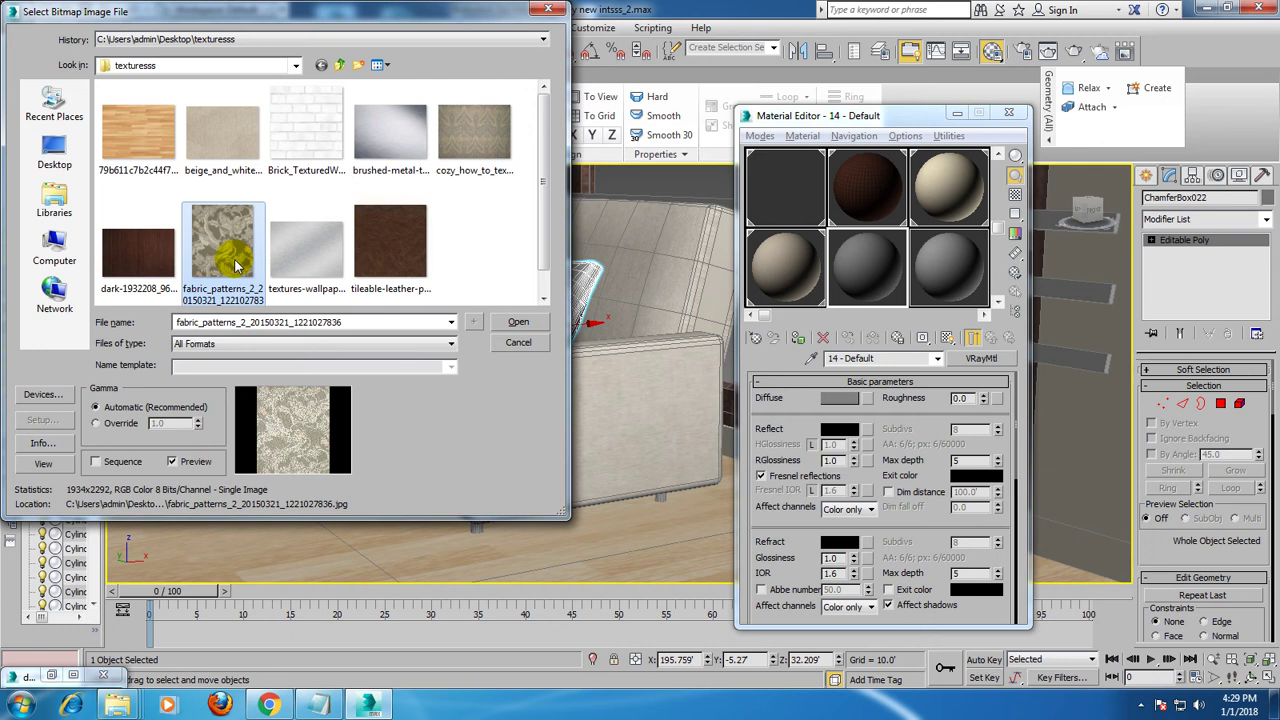
double_click(238, 262)
click(800, 342)
- Select the papered wall and switch to polygon editing
scroll(594, 355, up, 3)
scroll(594, 350, up, 3)
scroll(594, 350, down, 2)
scroll(491, 306, down, 3)
scroll(457, 334, down, 3)
scroll(526, 334, down, 3)
mouse_move(382, 305)
alt+middle_down()
mouse_move(437, 323)
mouse_move(394, 354)
alt+middle_up()
click(320, 286)
alt+middle_drag(320, 286, 385, 272)
click(1222, 405)
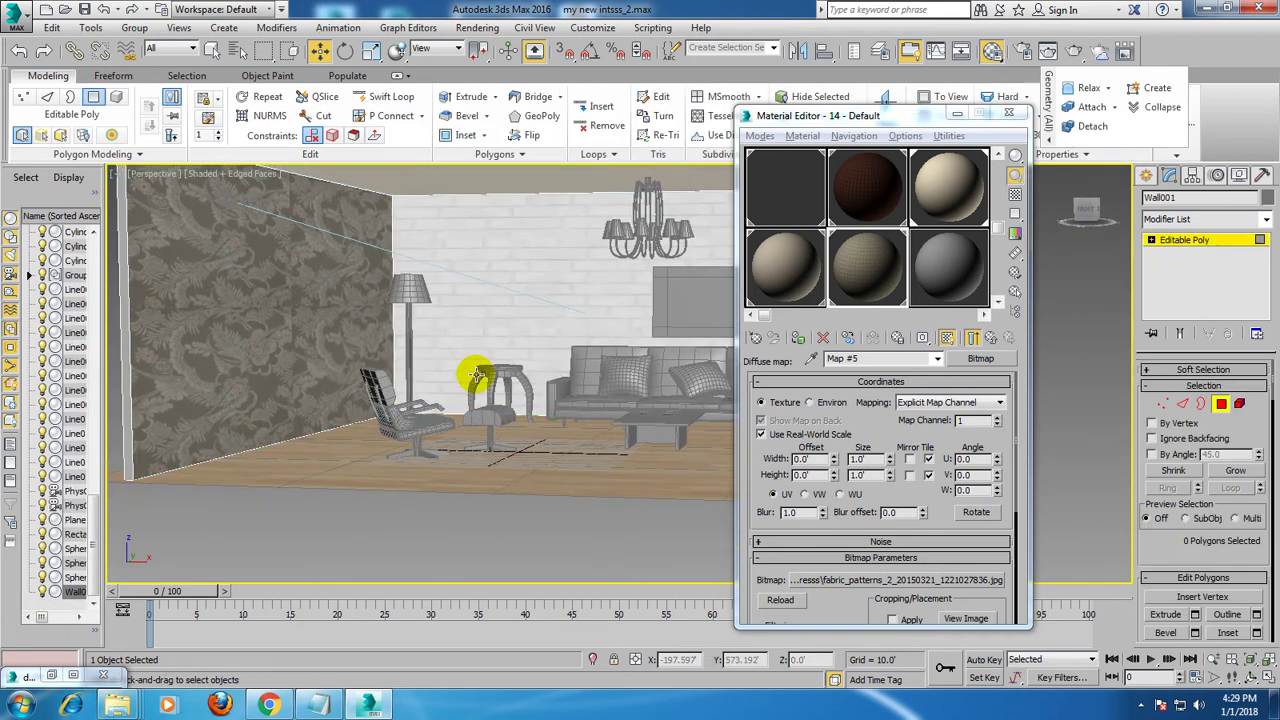
- Replace the wall material's diffuse bitmap with the cozy_how_to_texture_walls painted-wall image
click(359, 286)
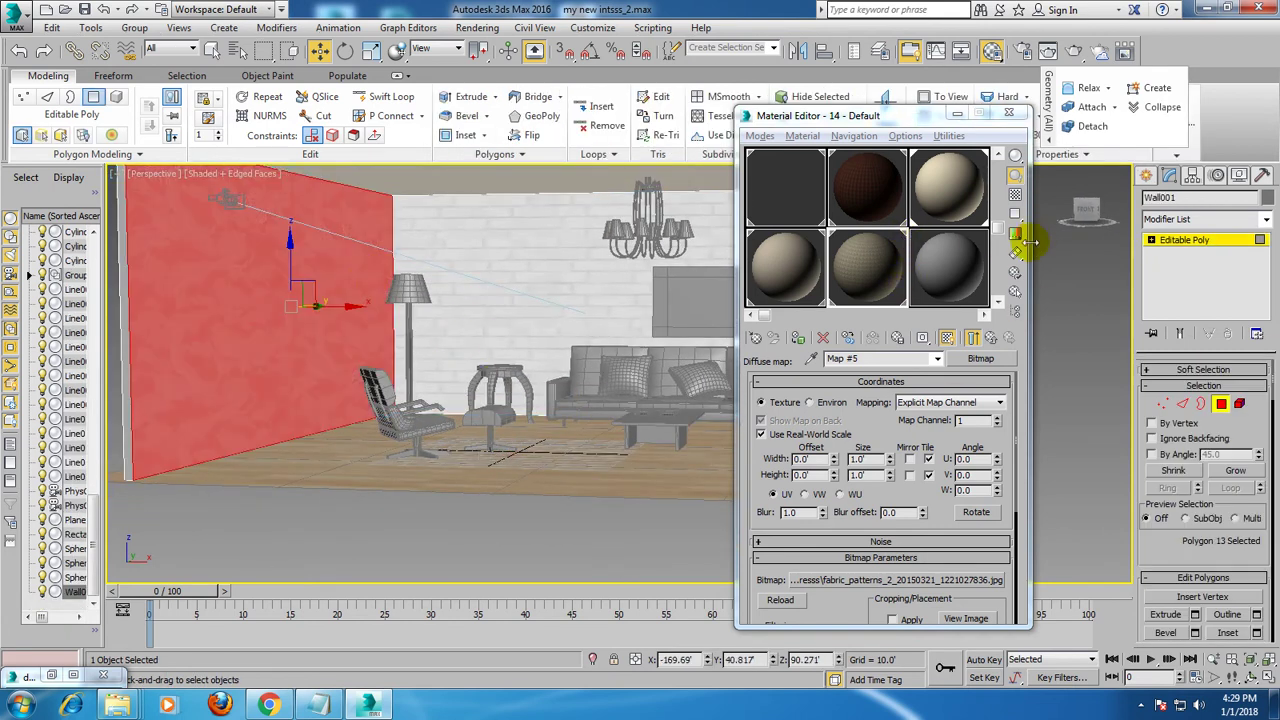
scroll(962, 192, up, 2)
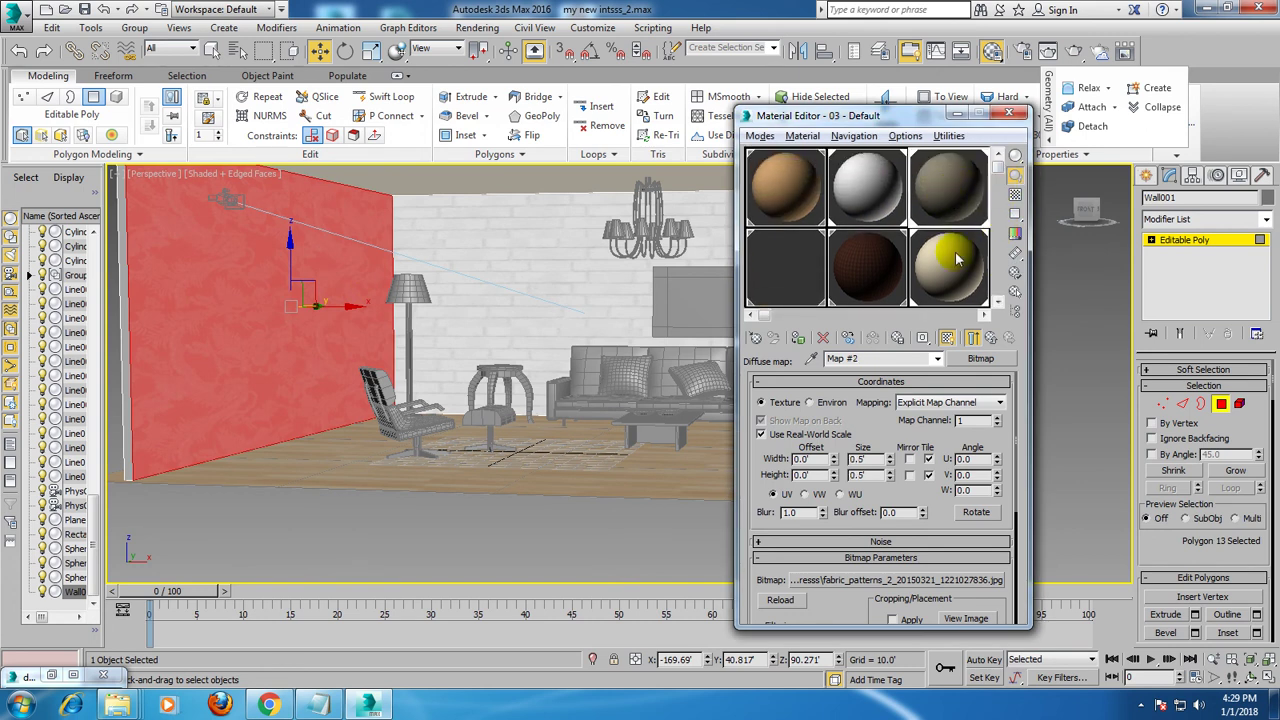
click(978, 362)
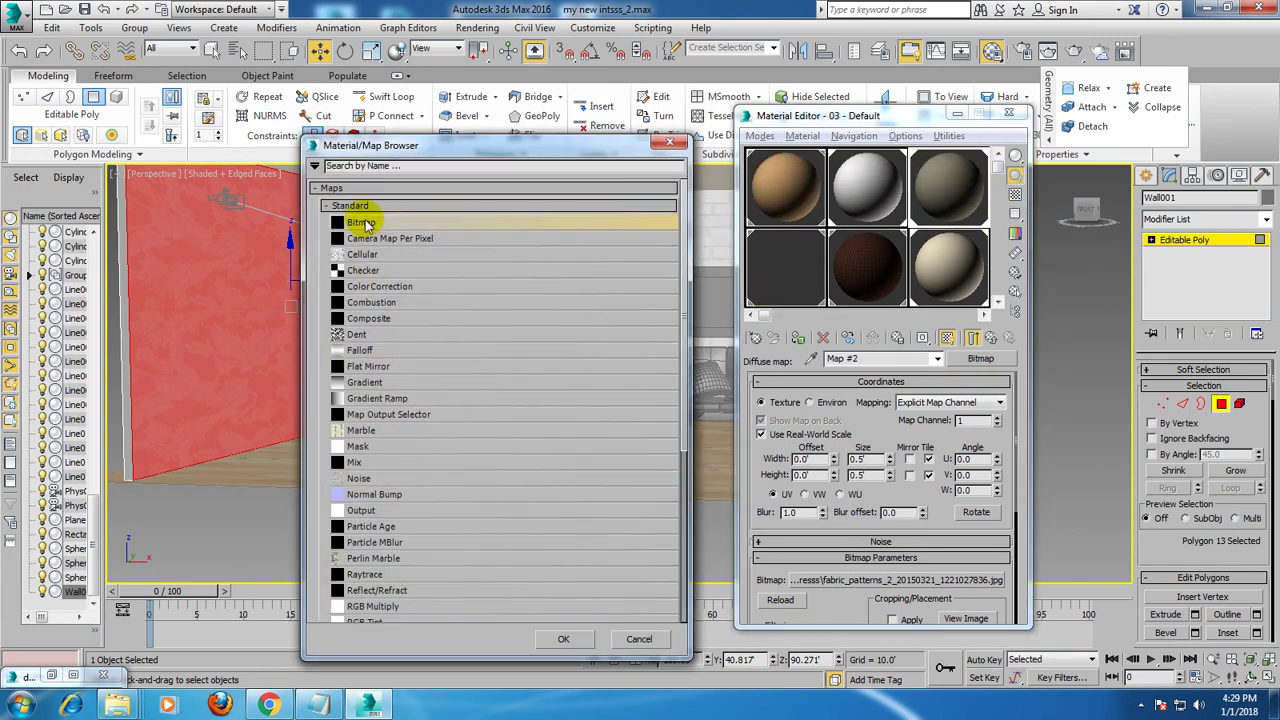
double_click(362, 210)
double_click(472, 145)
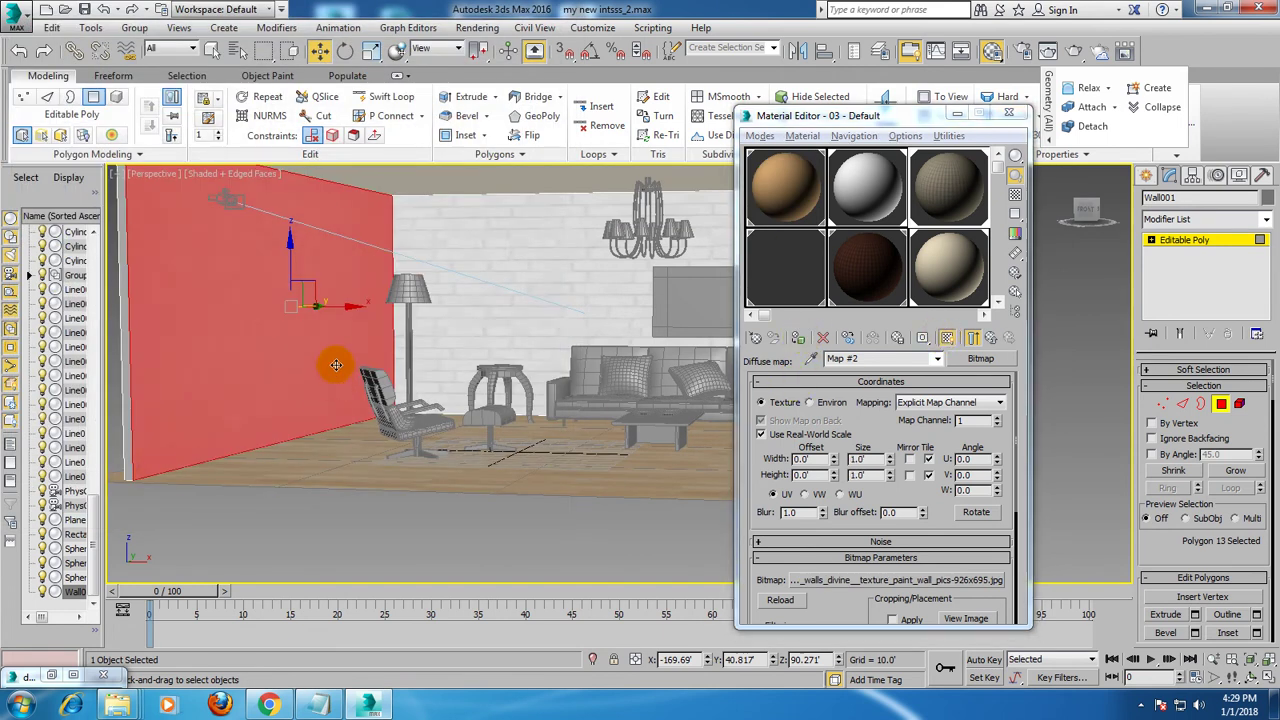
alt+middle_drag(337, 366, 263, 580)
click(263, 580)
alt+middle_drag(277, 383, 329, 381)
right_click(318, 308)
mouse_move(346, 469)
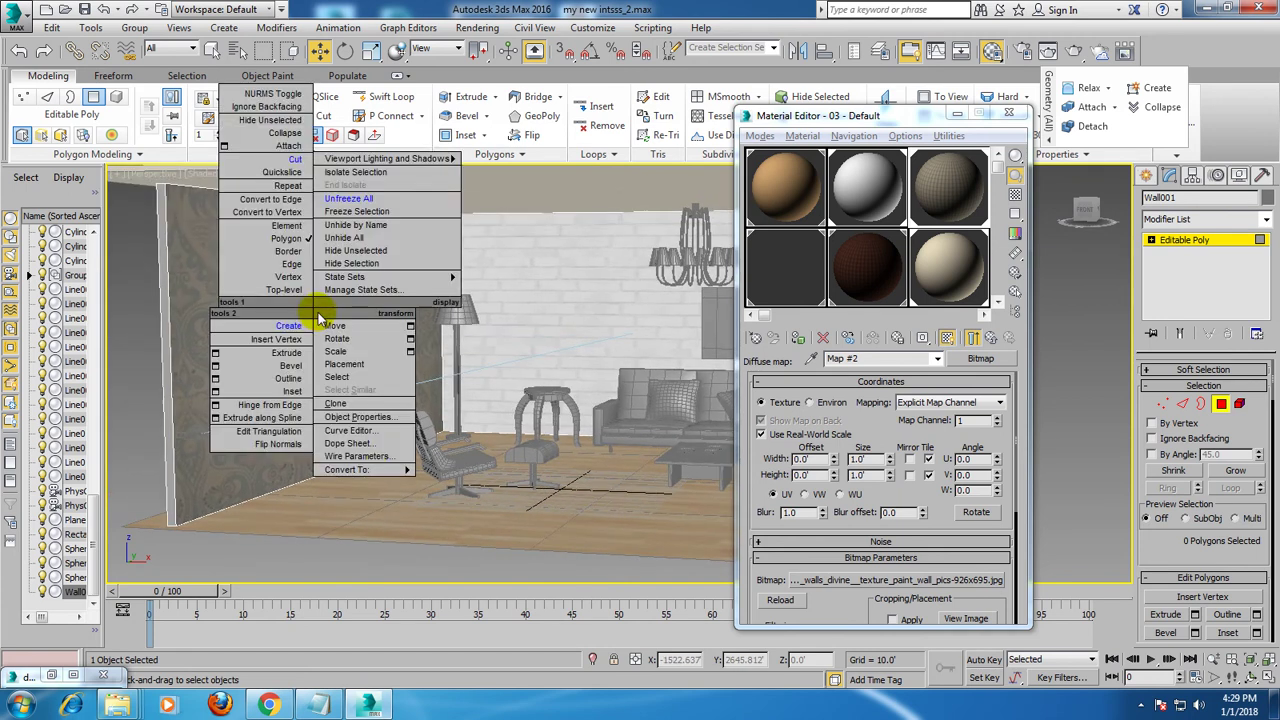
- Assign VRayMtl 14 - Default to the front and back pillows on the first sofa
mouse_move(499, 402)
alt+middle_down()
mouse_move(531, 366)
mouse_move(514, 371)
mouse_move(514, 394)
mouse_move(458, 347)
alt+middle_up()
scroll(458, 347, up, 4)
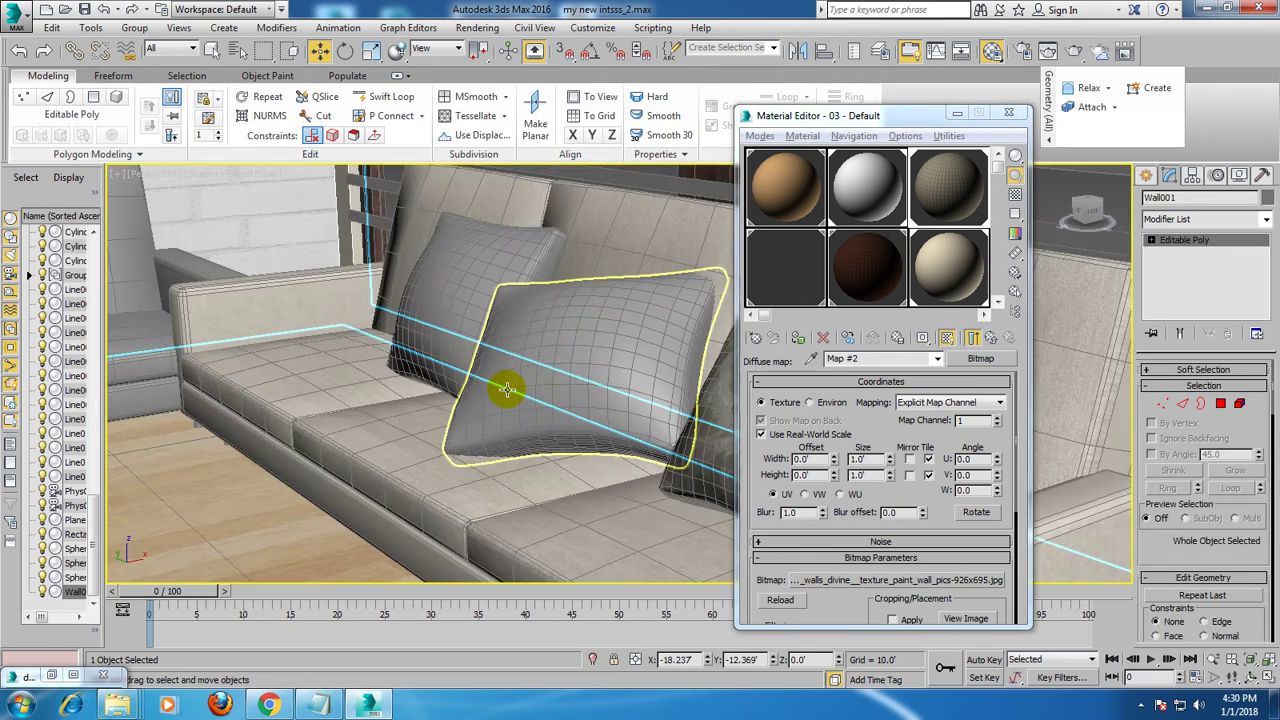
click(567, 349)
ctrl+click(471, 223)
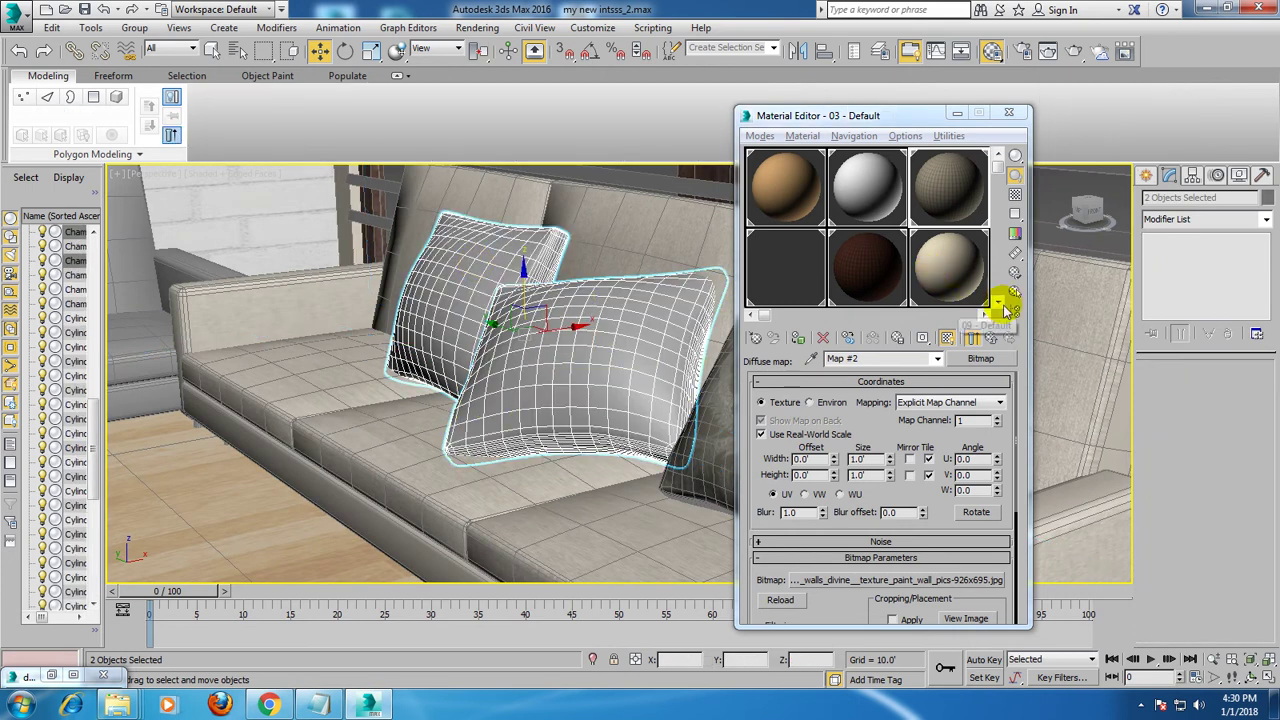
click(999, 300)
click(858, 210)
click(797, 337)
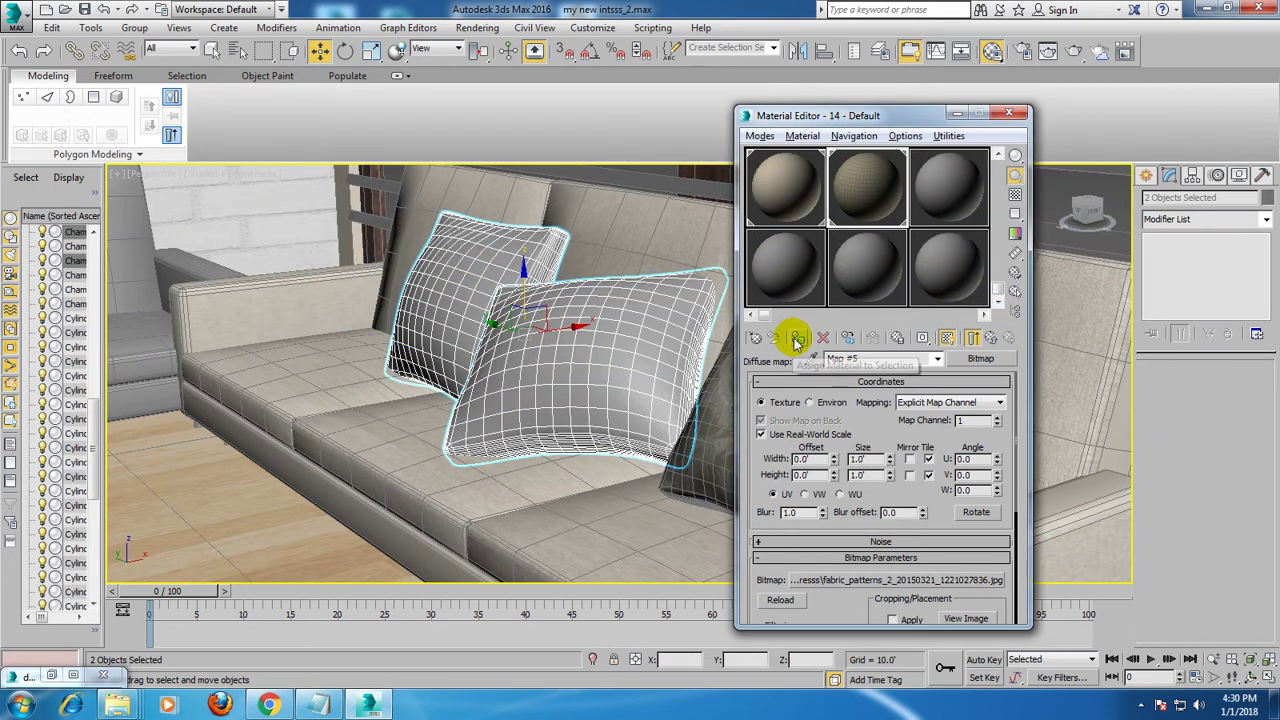
- Assign the patterned fabric to the three pillows on the other sofa
mouse_move(523, 317)
alt+middle_down()
mouse_move(371, 294)
mouse_move(523, 323)
mouse_move(423, 294)
alt+middle_up()
click(447, 284)
ctrl+click(423, 294)
ctrl+click(200, 283)
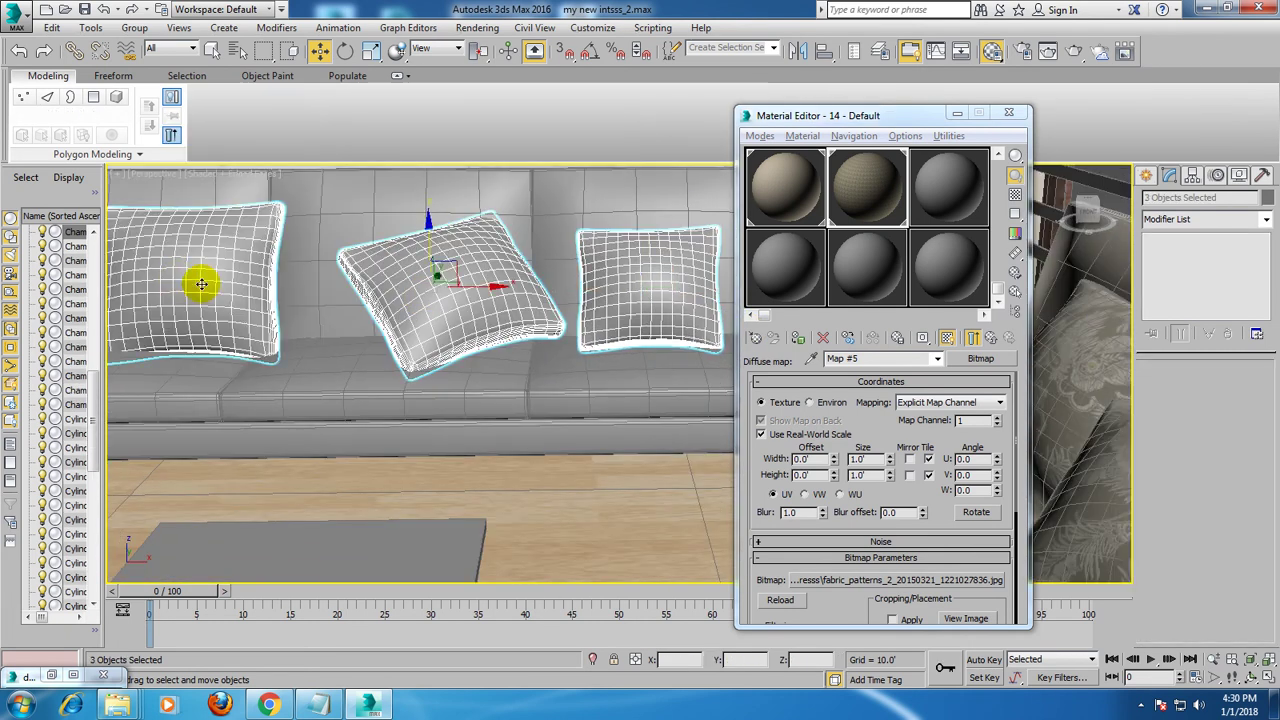
click(797, 337)
- Pan and orbit around the room to inspect the L-shaped sectional from the front
scroll(530, 328, down, 6)
mouse_move(571, 323)
middle_down()
mouse_move(396, 352)
mouse_move(698, 515)
middle_up()
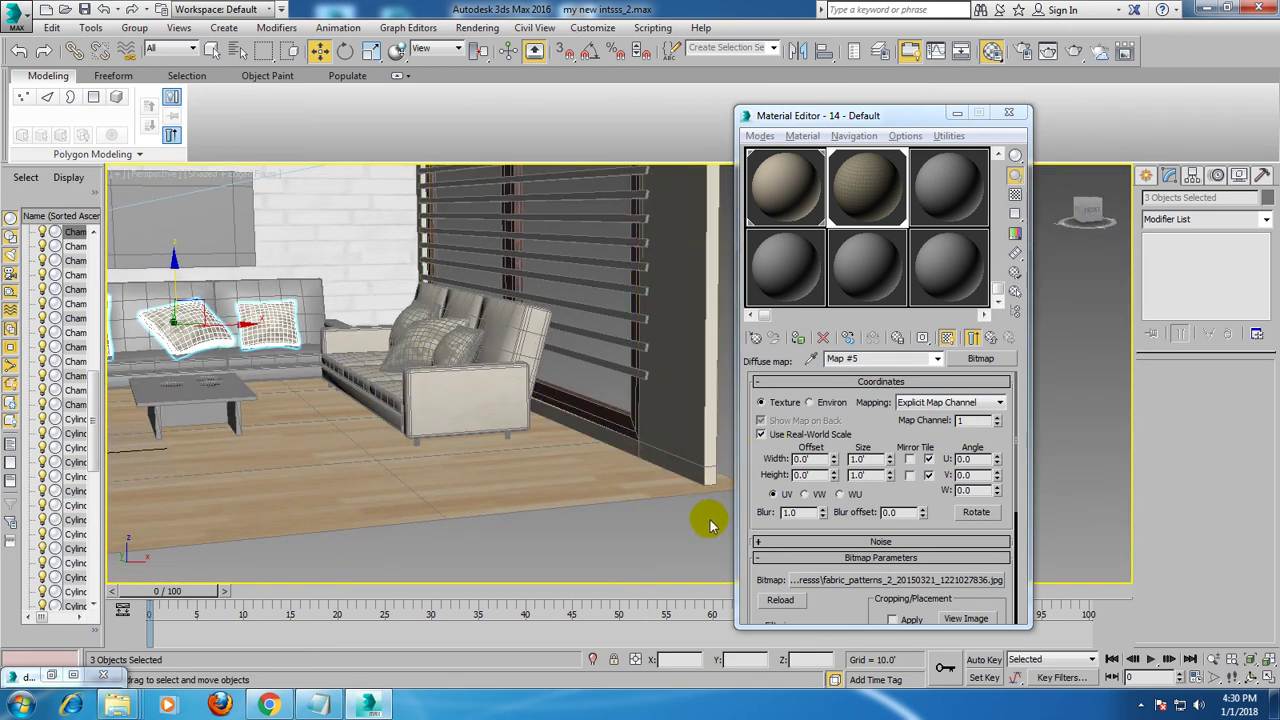
scroll(457, 377, up, 3)
scroll(500, 406, up, 3)
scroll(523, 389, up, 2)
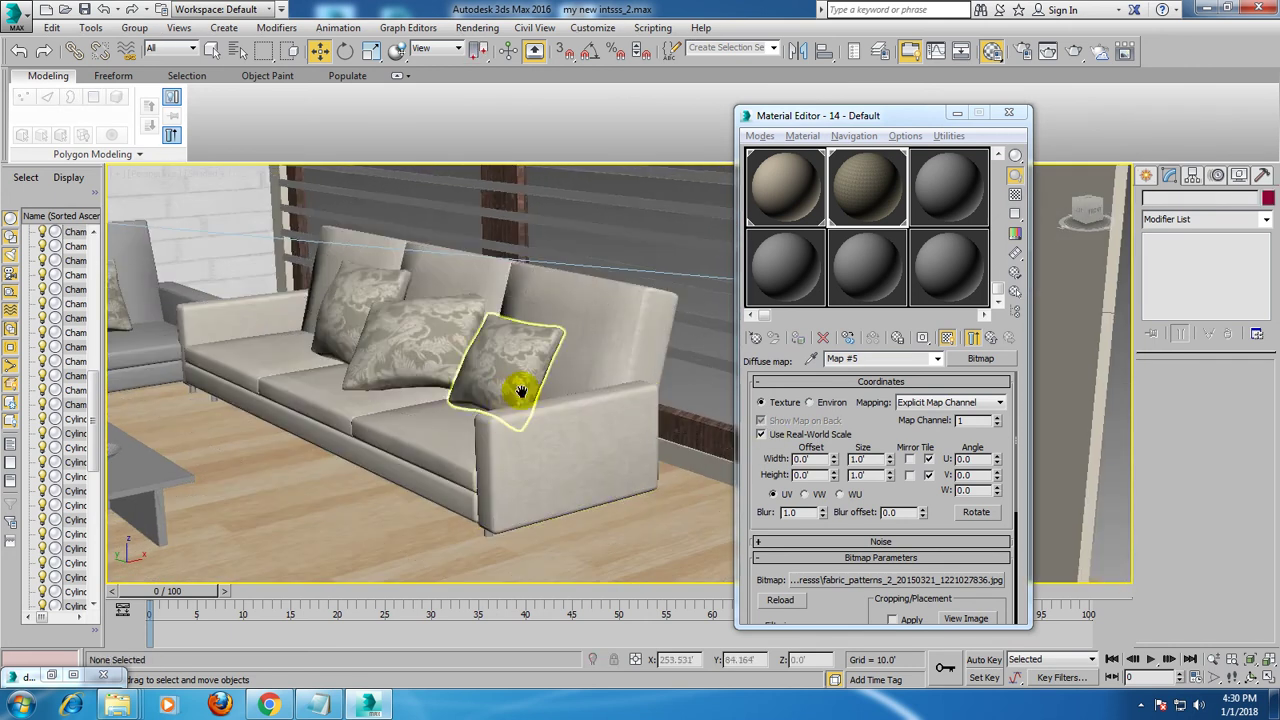
scroll(650, 400, up, 3)
scroll(650, 400, down, 3)
scroll(543, 386, down, 2)
scroll(534, 451, down, 3)
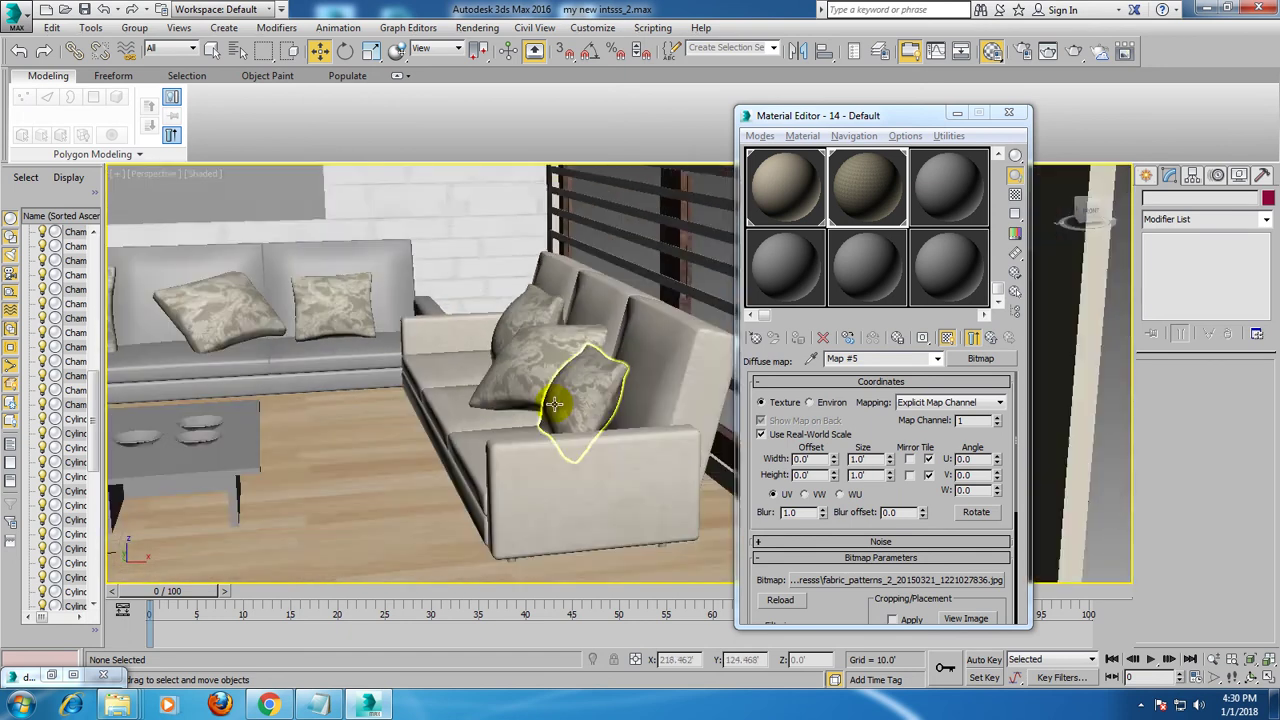
scroll(563, 386, down, 3)
alt+middle_drag(500, 395, 623, 414)
scroll(537, 400, up, 3)
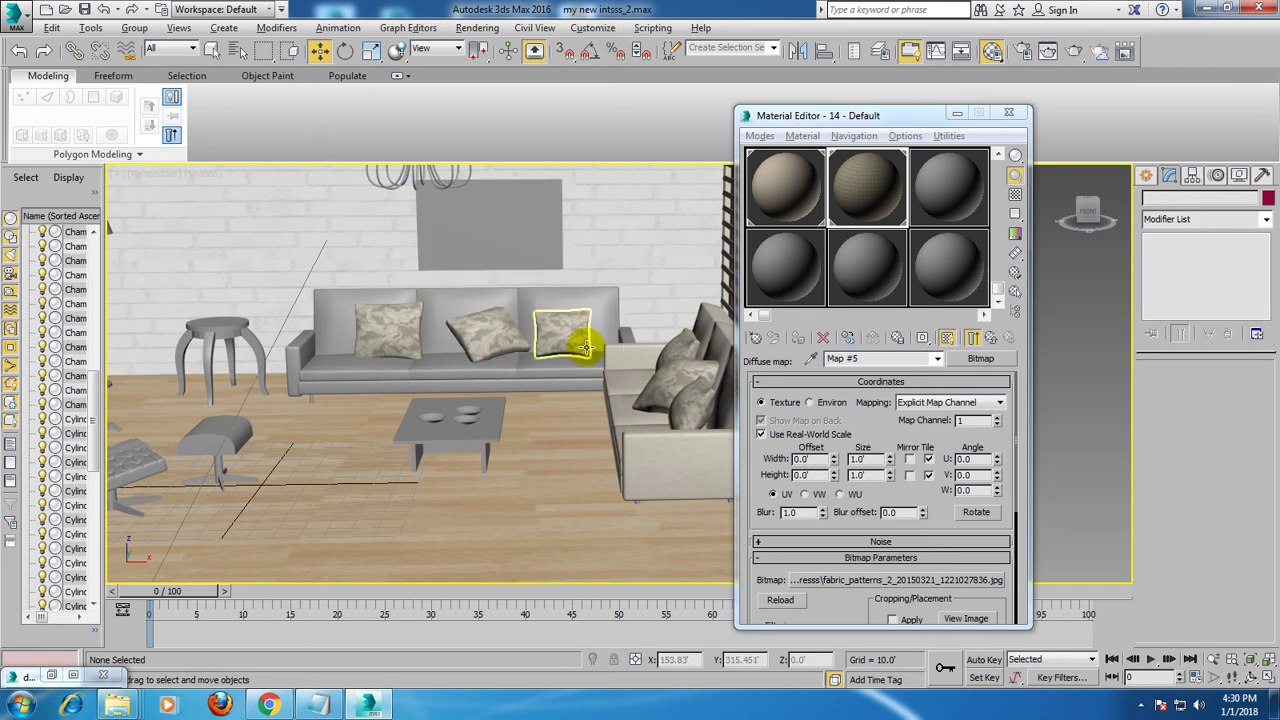
scroll(580, 343, up, 3)
scroll(551, 357, up, 3)
mouse_move(567, 370)
alt+middle_down()
mouse_move(623, 371)
mouse_move(486, 366)
mouse_move(549, 334)
alt+middle_up()
- Apply the beige fabric material 13 - Default to the sofa back cushions and body
click(420, 241)
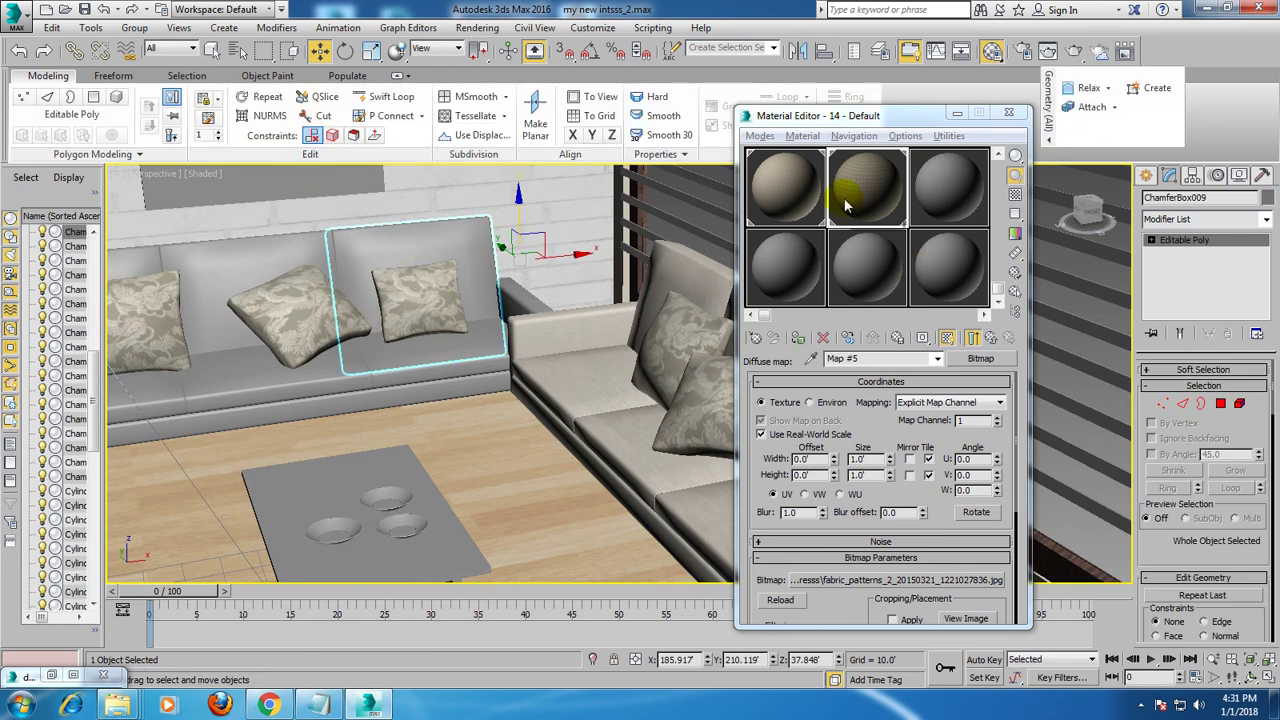
drag(782, 195, 427, 255)
click(286, 243)
scroll(290, 250, down, 5)
scroll(300, 265, down, 3)
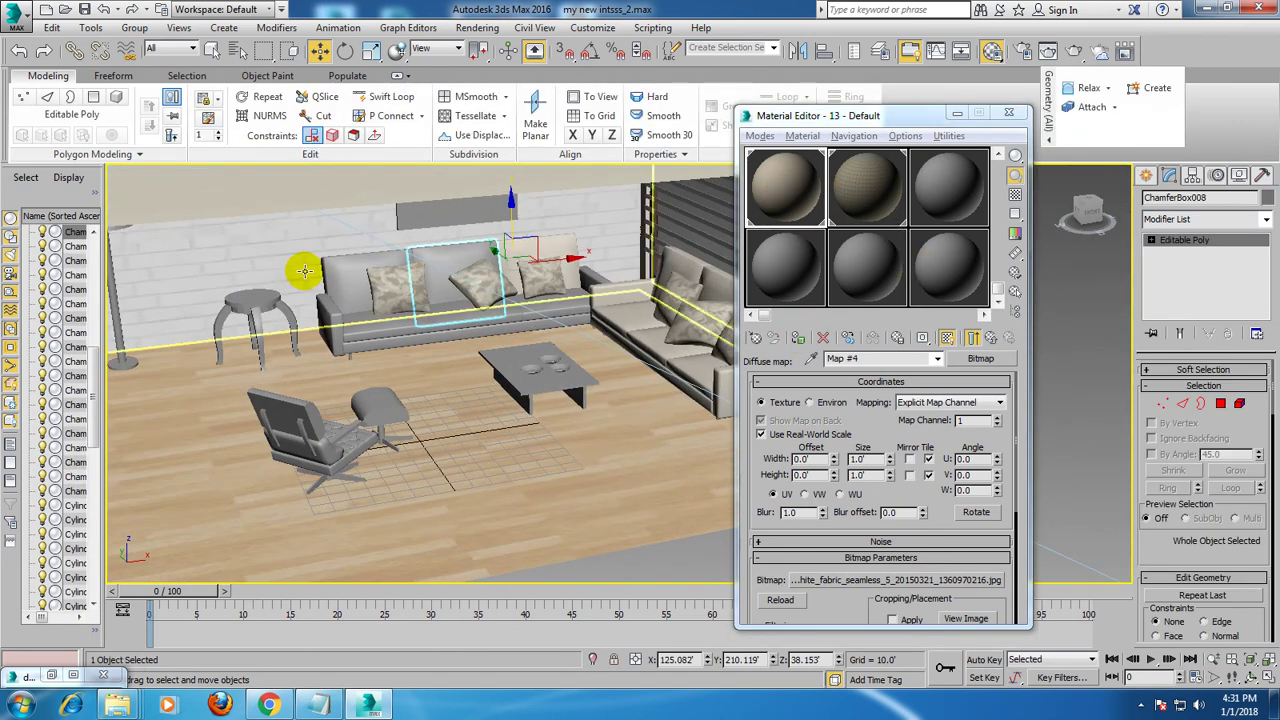
ctrl+click(304, 270)
click(797, 337)
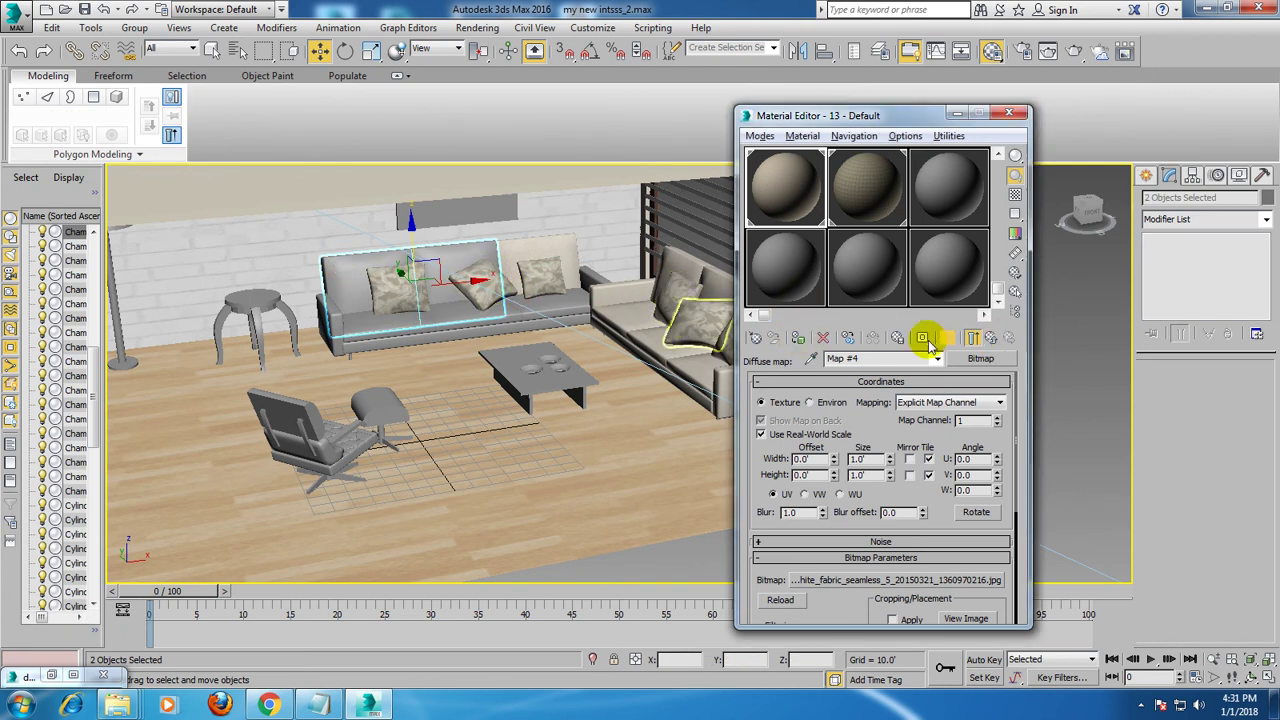
click(797, 337)
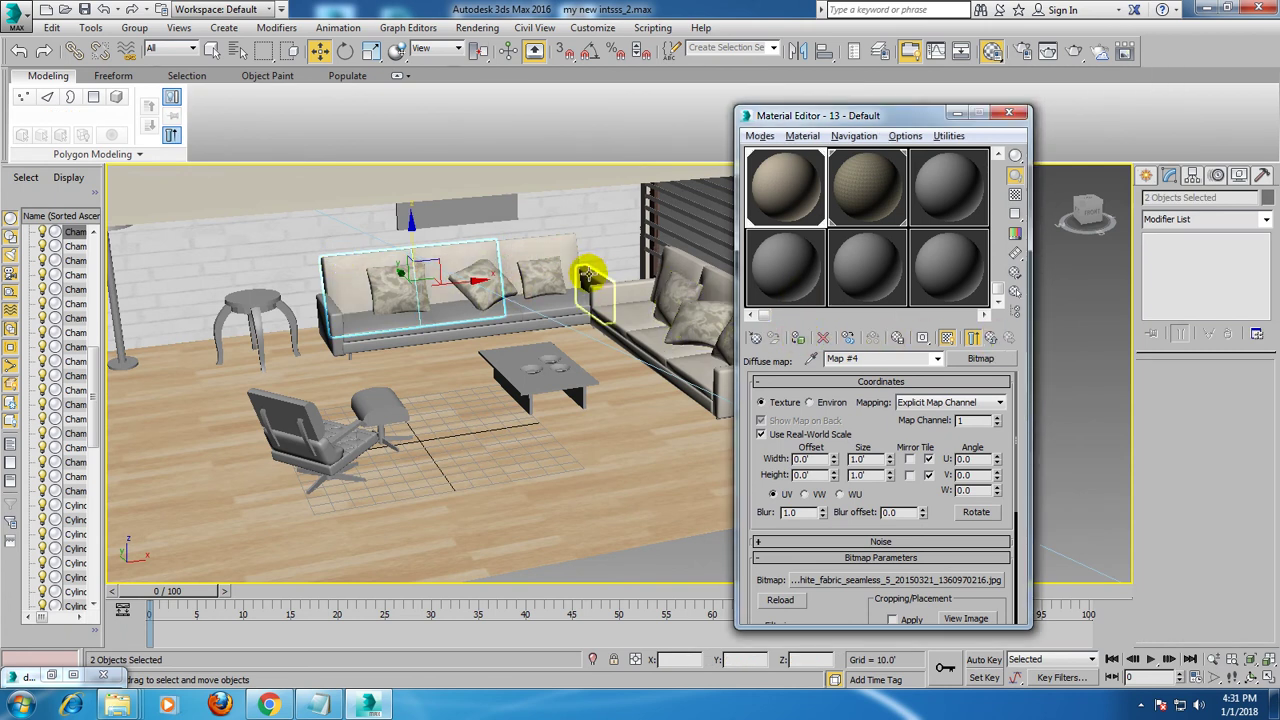
- Cover the armrest and the left, middle and right seat cushions with the beige fabric
click(590, 275)
scroll(588, 284, up, 3)
middle_drag(588, 284, 296, 216)
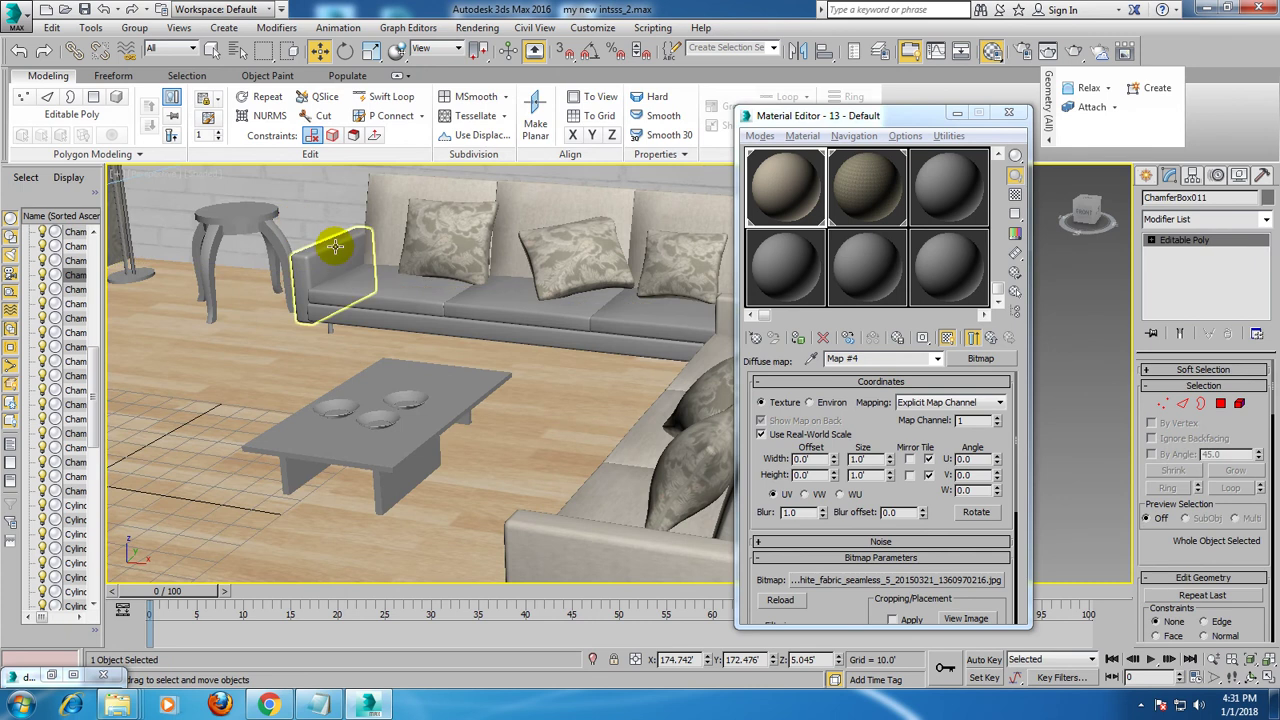
ctrl+click(386, 302)
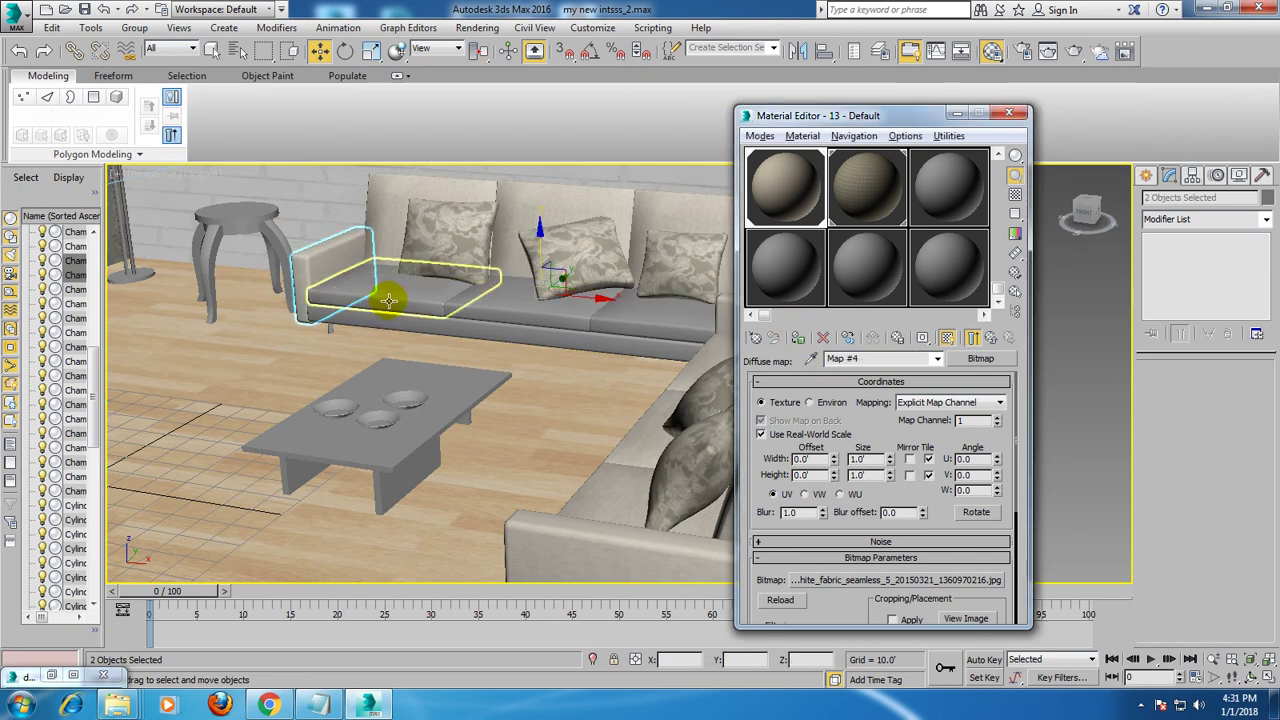
click(388, 300)
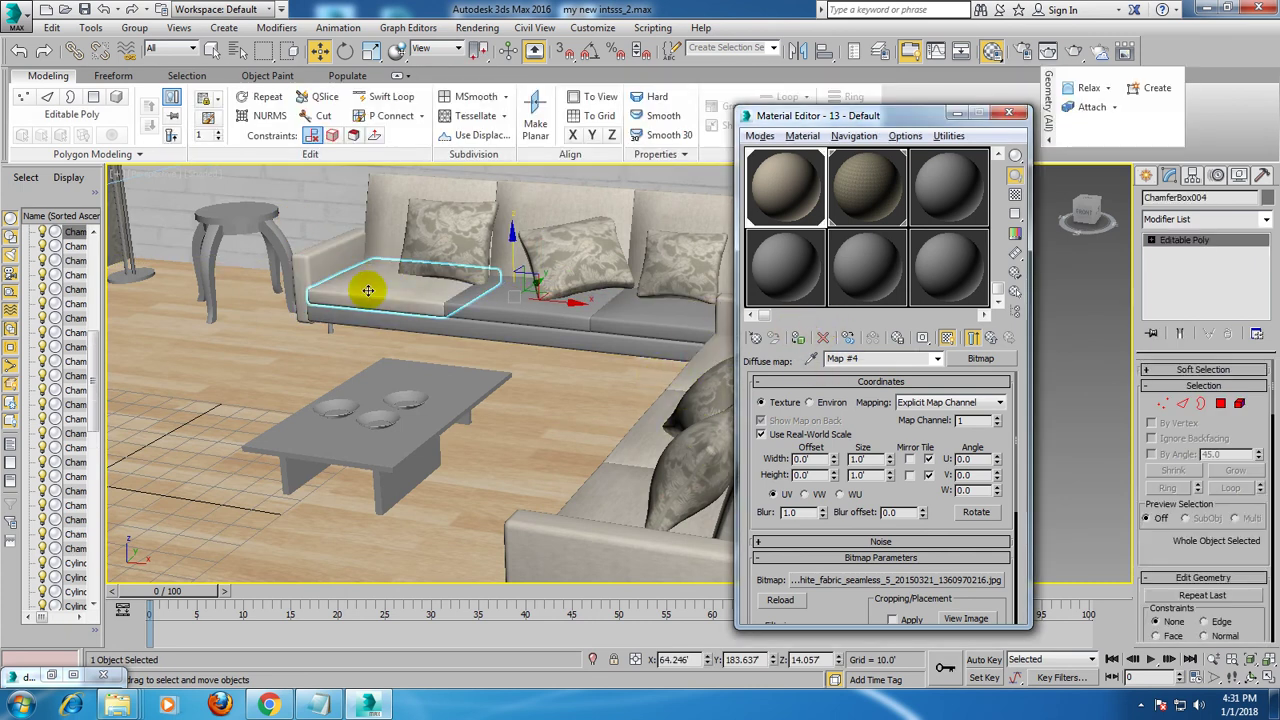
ctrl+click(495, 304)
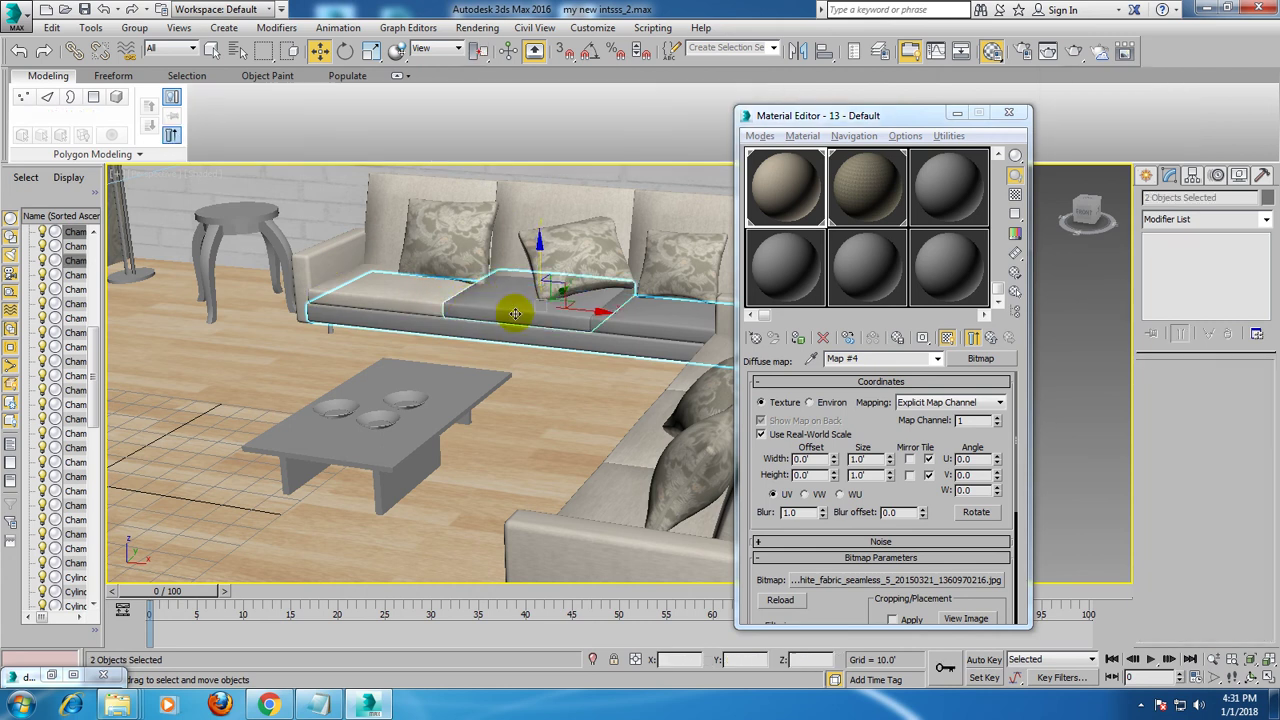
ctrl+click(669, 318)
click(797, 338)
mouse_move(600, 300)
alt+middle_down()
mouse_move(543, 277)
mouse_move(586, 286)
mouse_move(480, 294)
mouse_move(508, 294)
mouse_move(558, 329)
mouse_move(580, 240)
alt+middle_up()
scroll(617, 357, up, 3)
scroll(618, 357, up, 2)
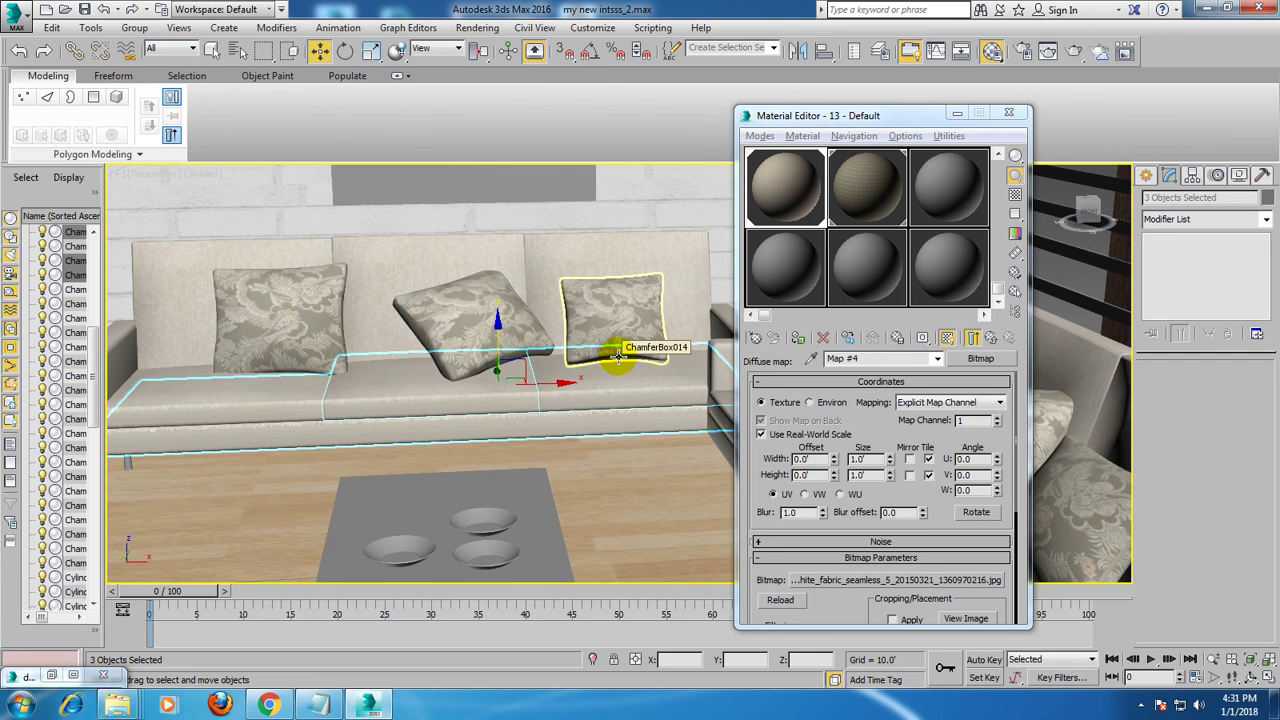
mouse_move(509, 466)
alt+middle_down()
mouse_move(543, 434)
mouse_move(514, 409)
mouse_move(500, 414)
alt+middle_up()
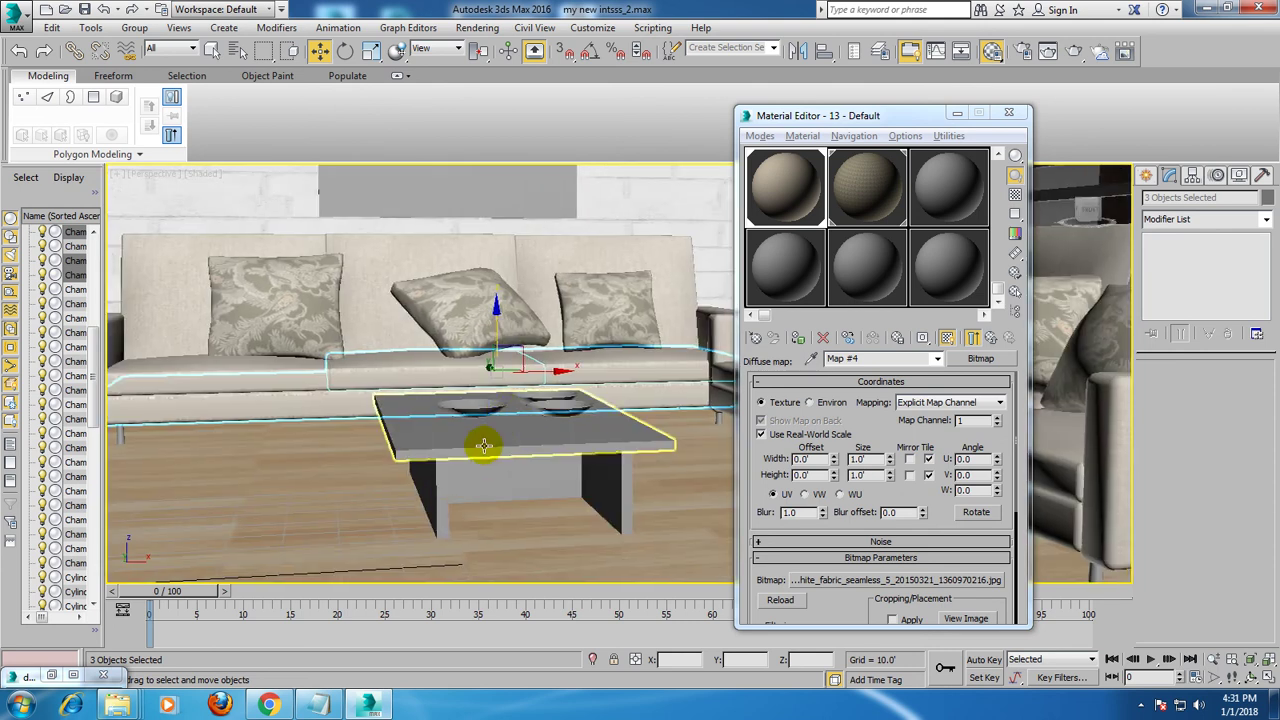
- Select all polygons of the thin coffee-table top slab in the maximized Front view
click(486, 443)
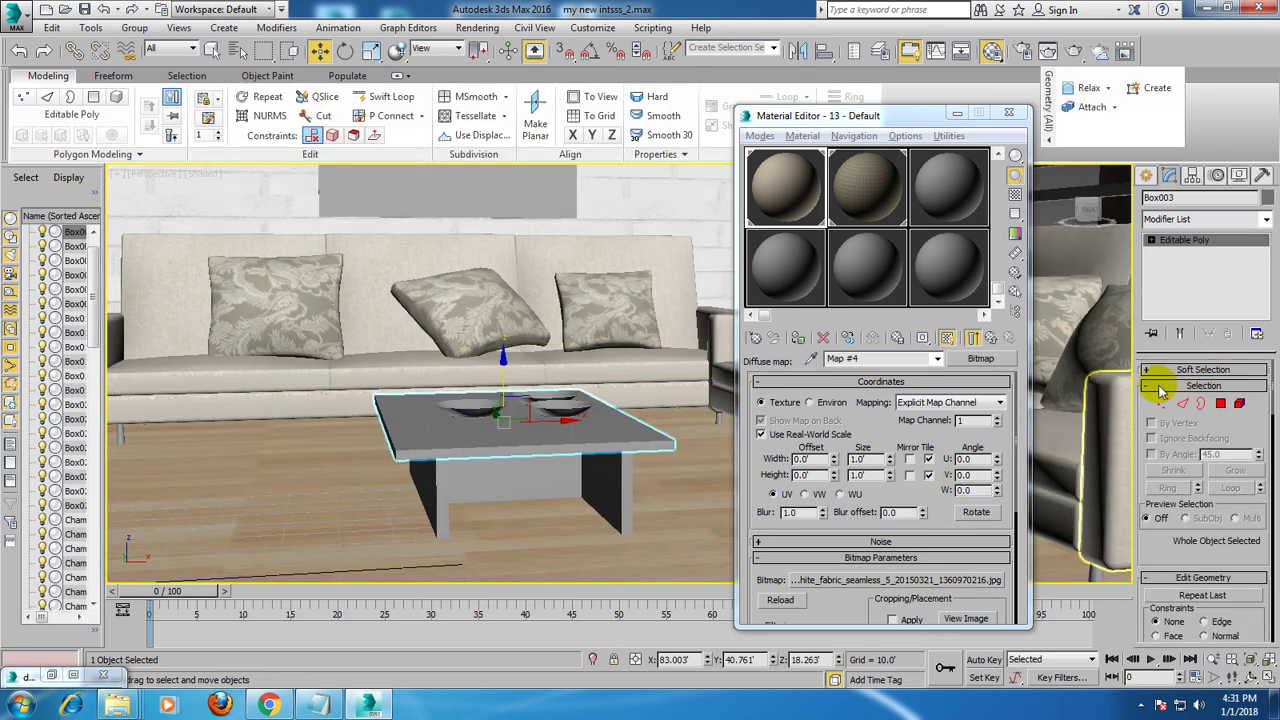
click(1222, 403)
key(alt+w)
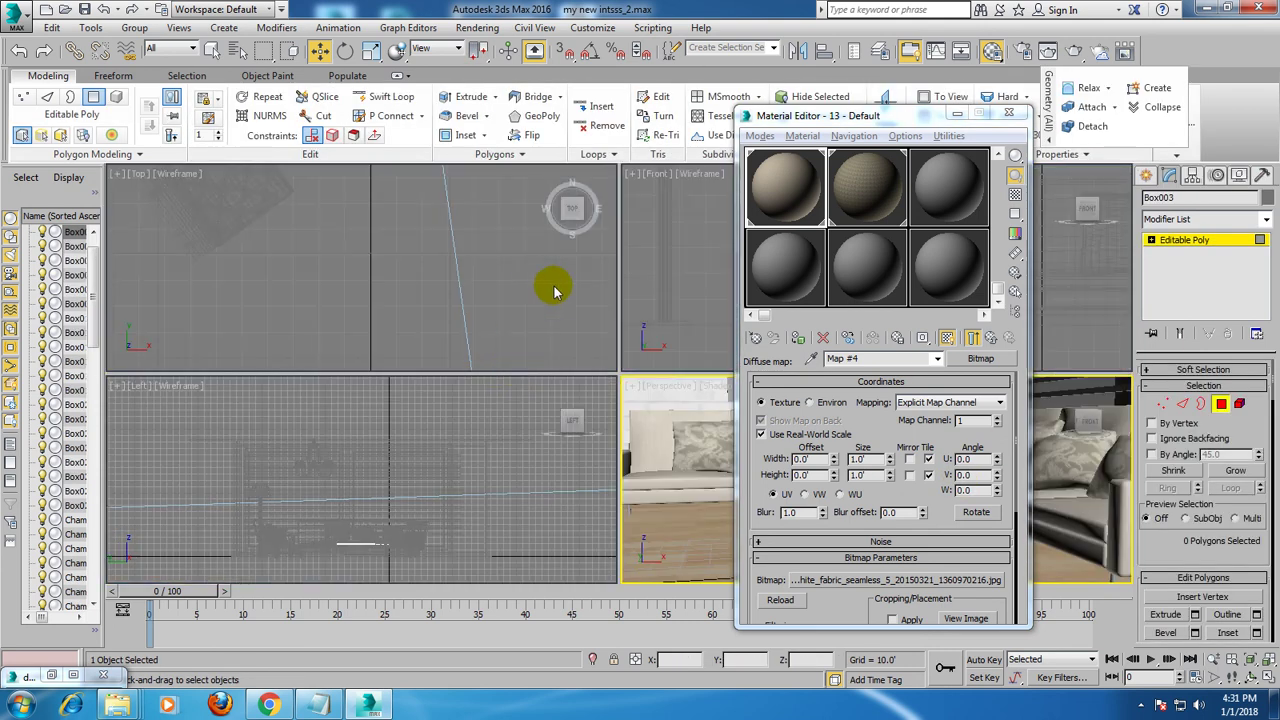
key(alt+w)
scroll(508, 314, up, 5)
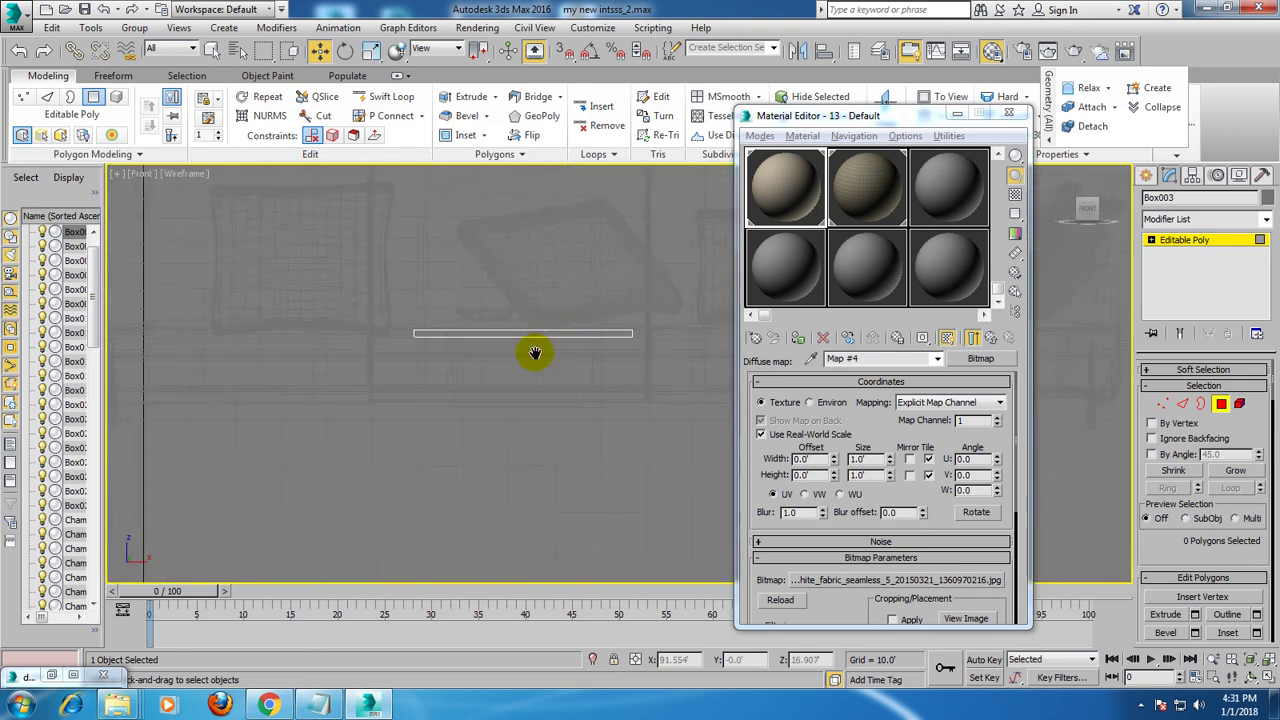
drag(314, 328, 640, 390)
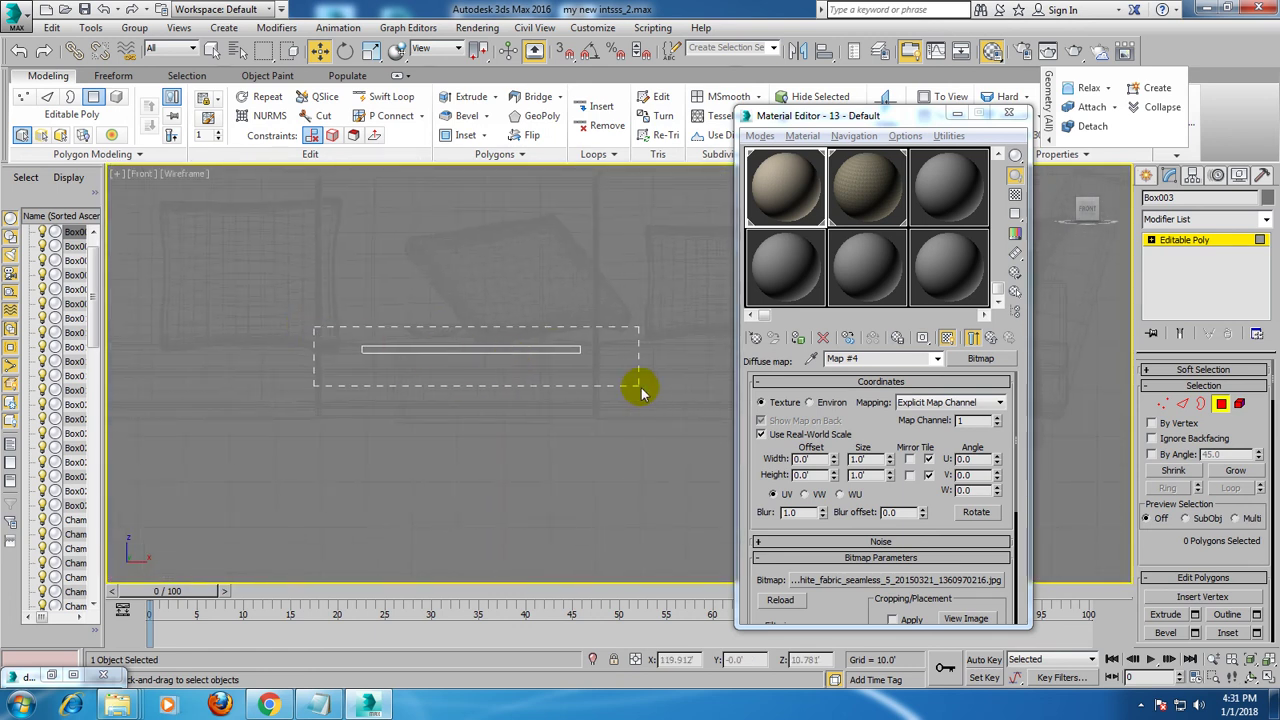
click(1183, 240)
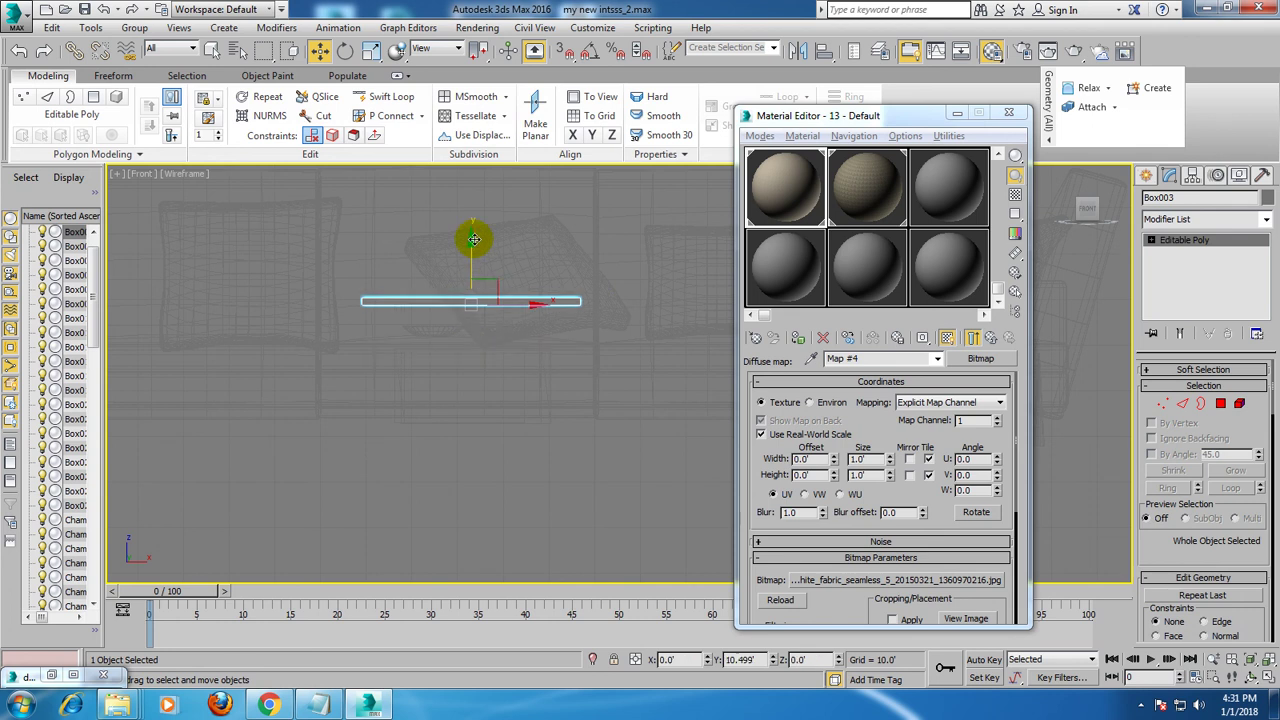
- Maximize the shaded Perspective view and scroll the material sample slots
key(alt+w)
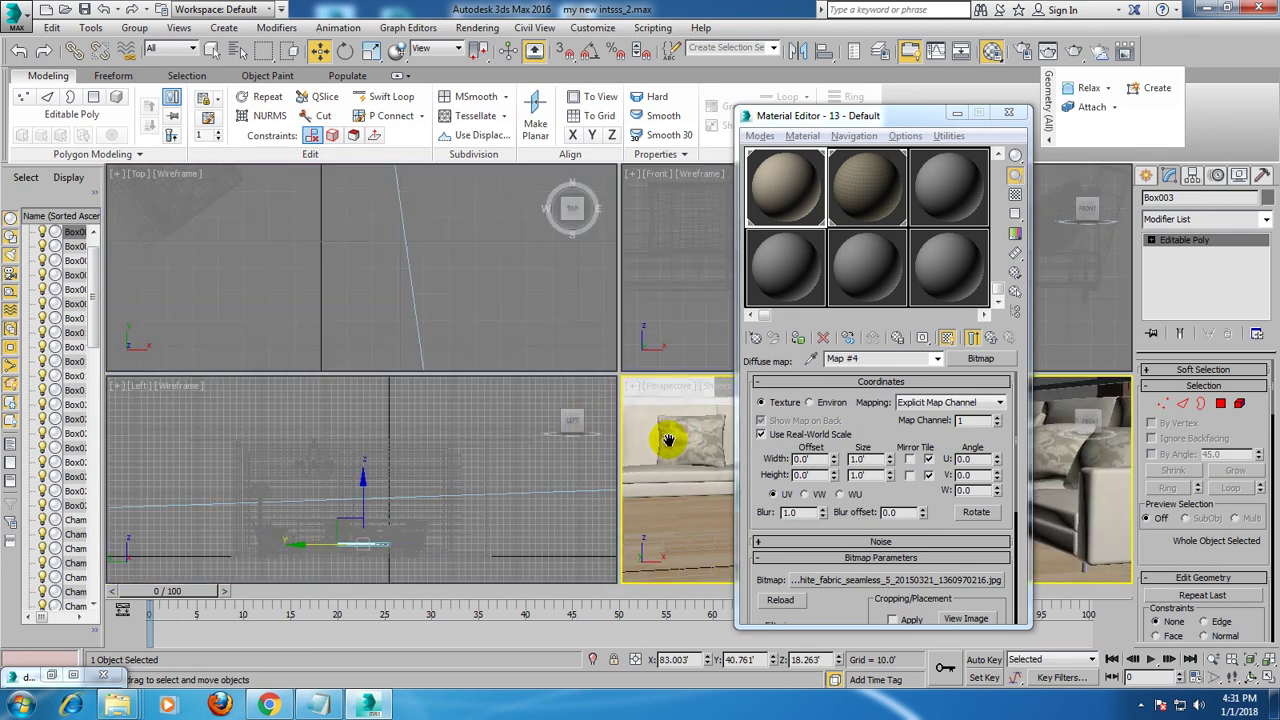
key(alt+w)
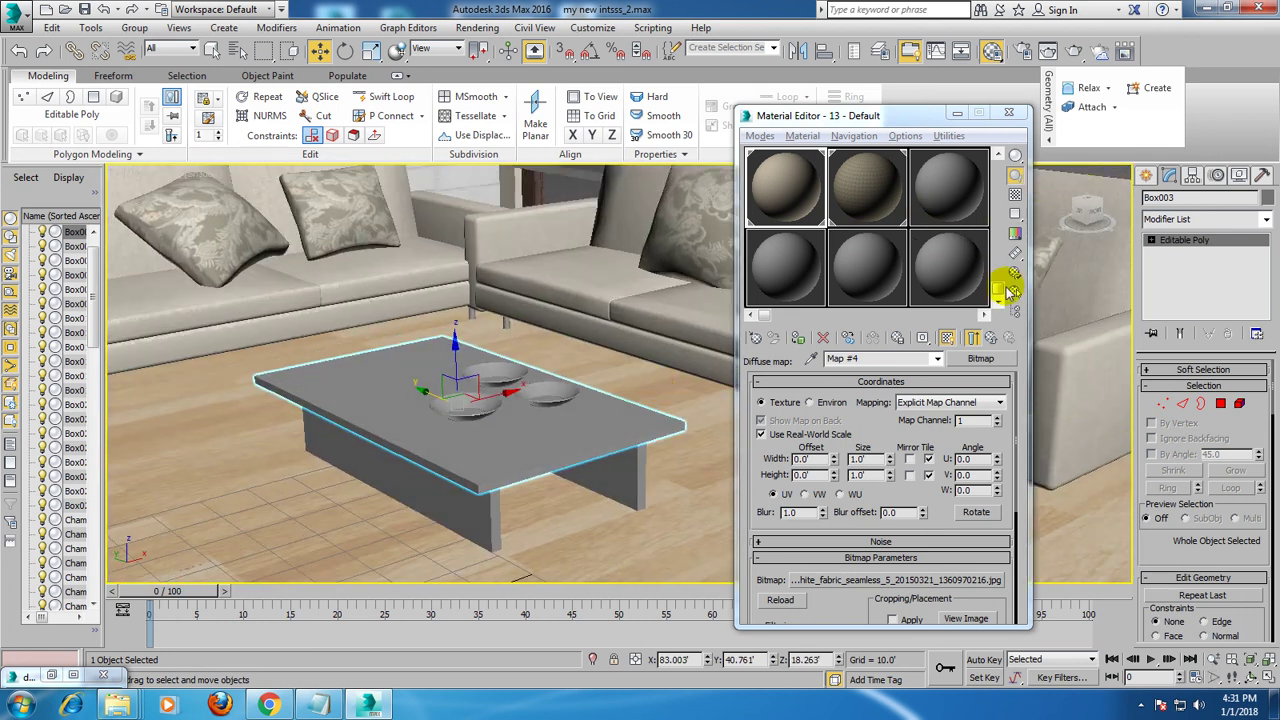
drag(997, 290, 997, 165)
- Assign the empty grey slot 07 material to the table top Box003
click(770, 275)
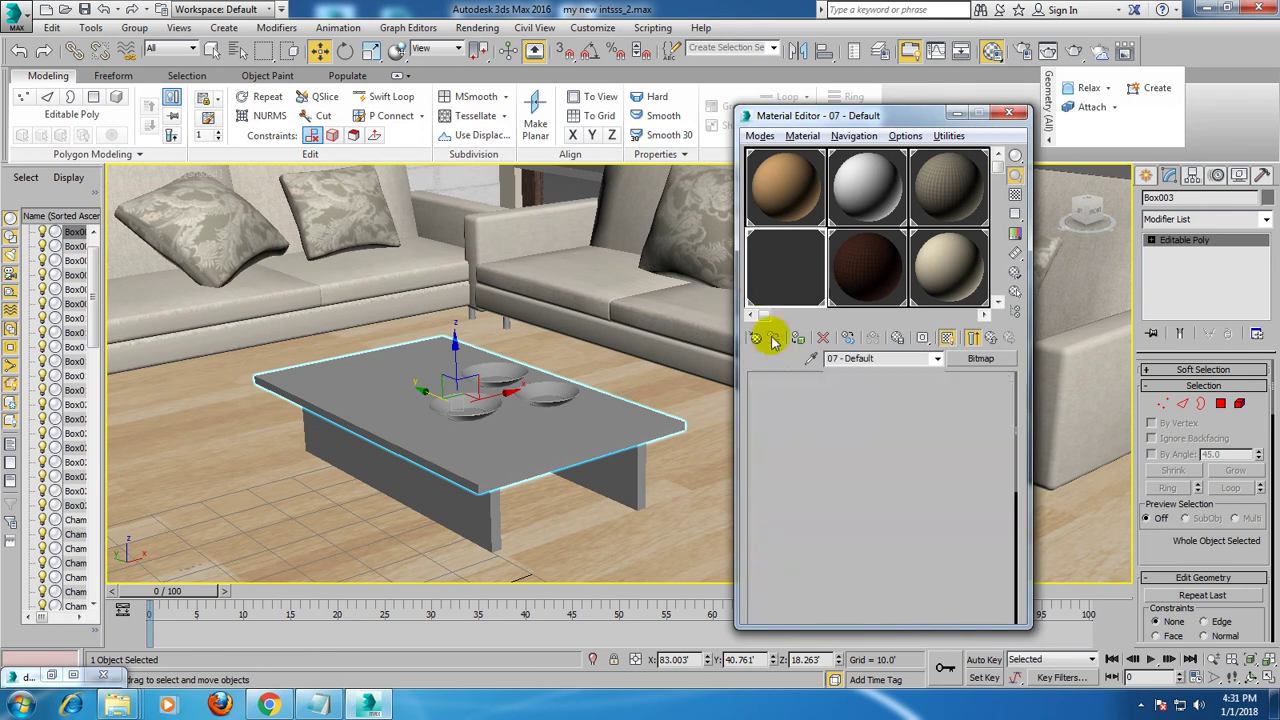
click(797, 337)
alt+middle_drag(559, 402, 597, 549)
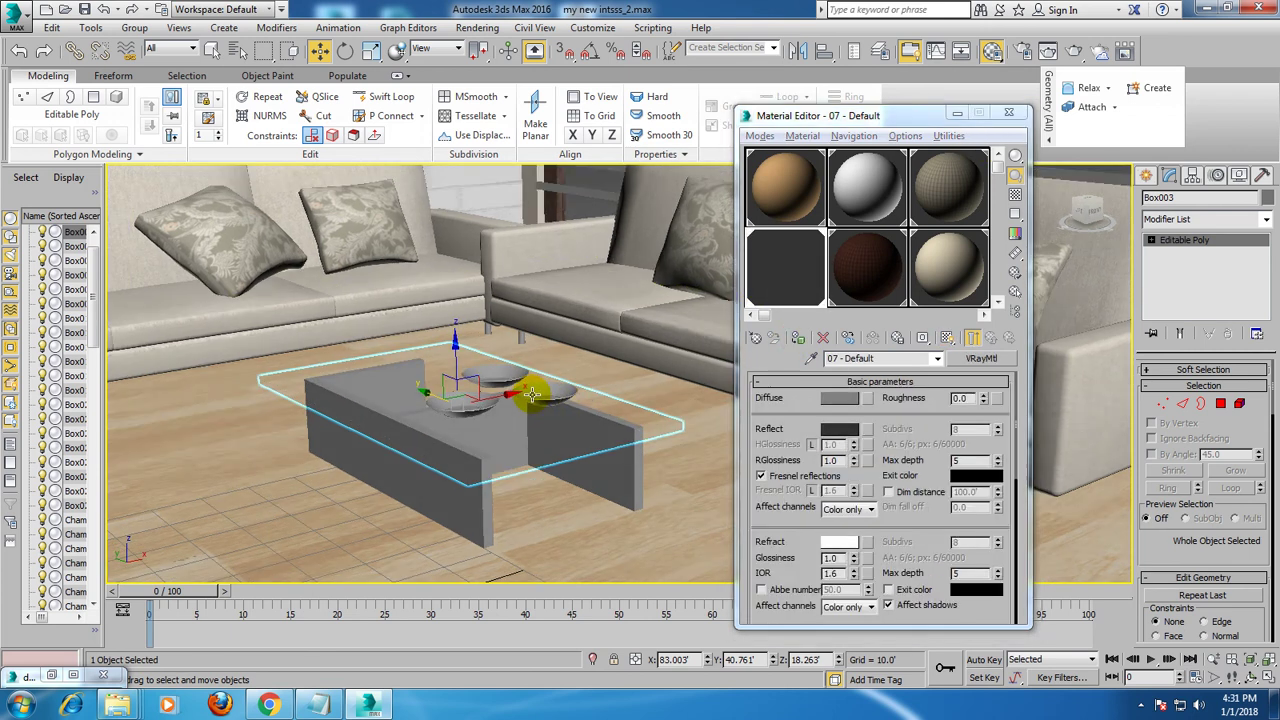
- Apply the 08 dark wood material to the table's side and front panels
click(614, 477)
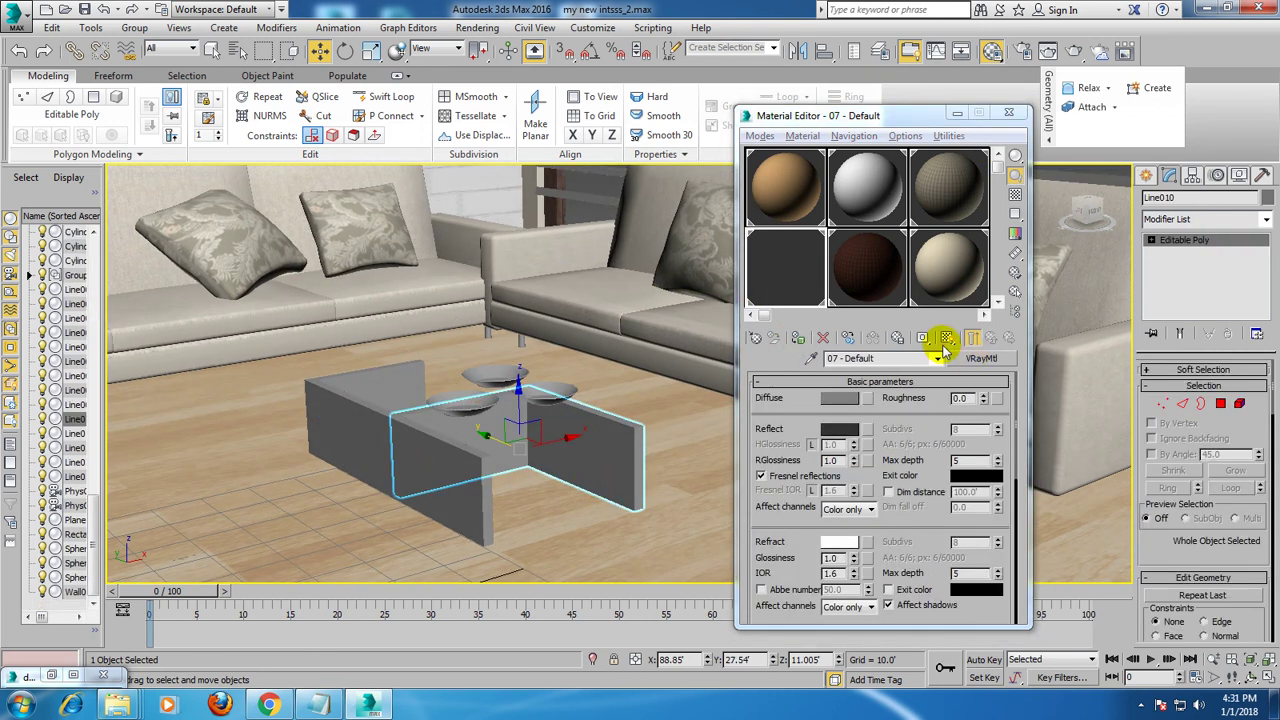
click(868, 280)
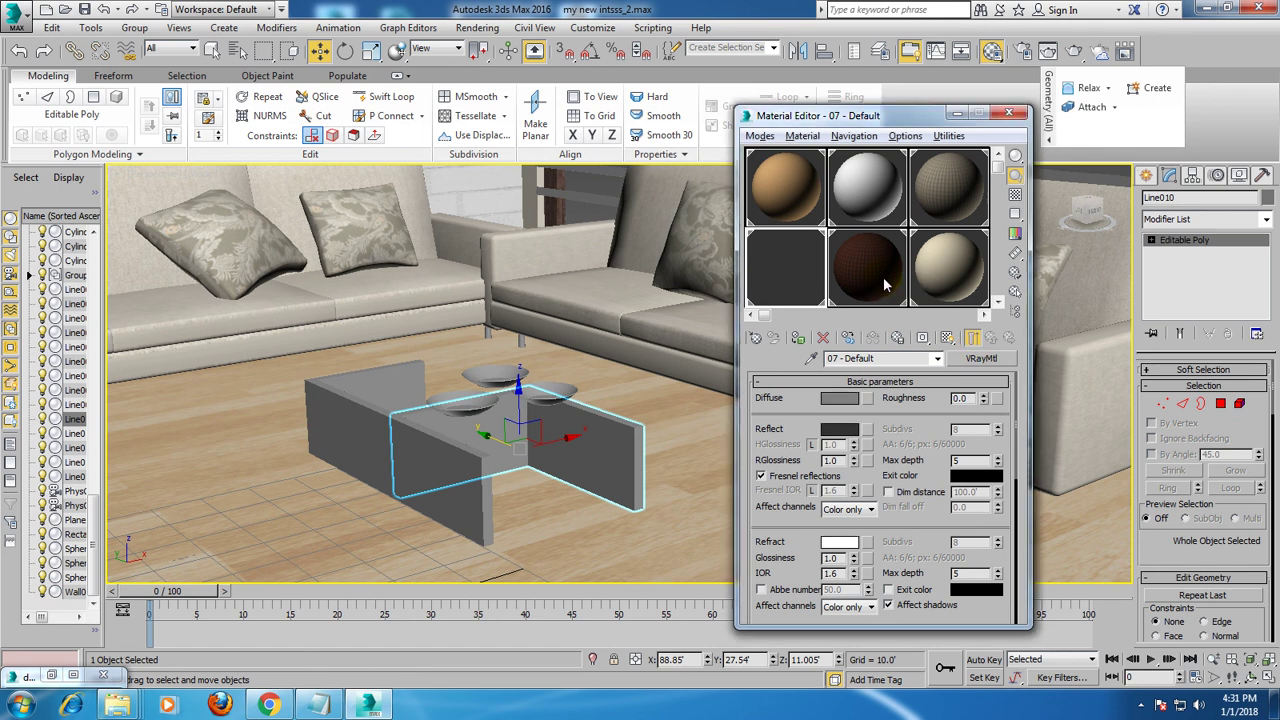
click(801, 339)
click(466, 500)
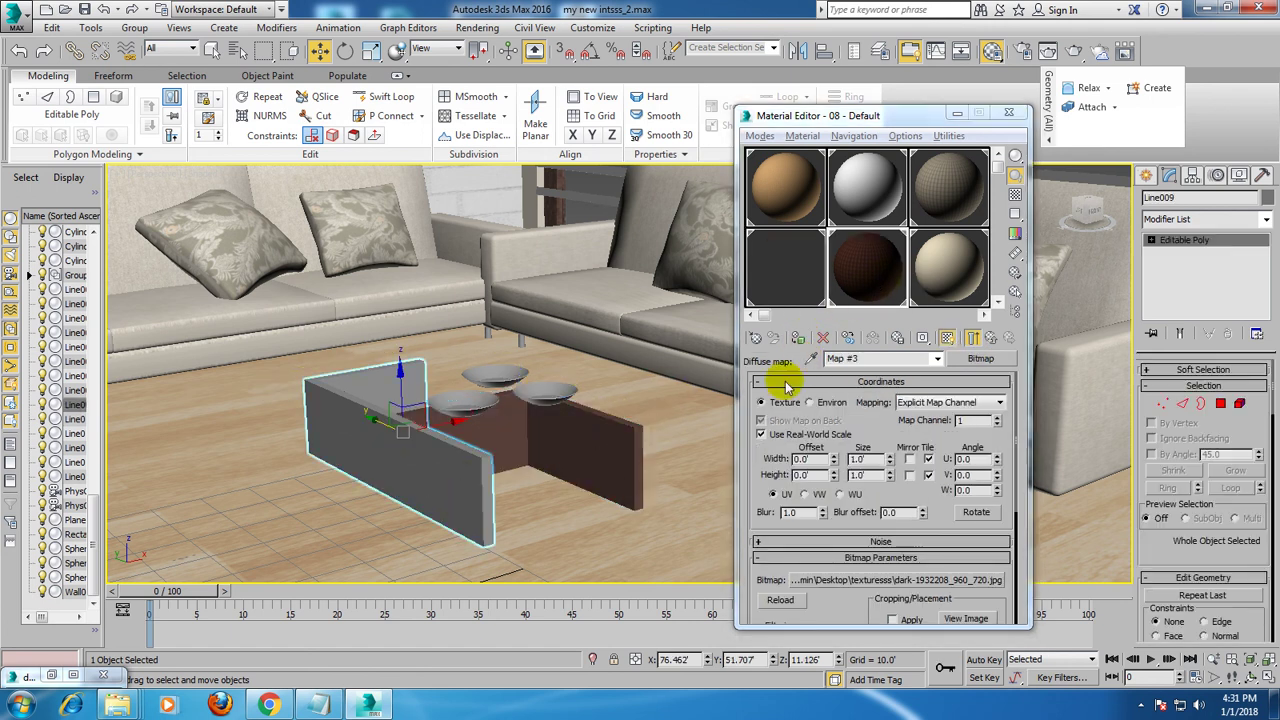
click(797, 338)
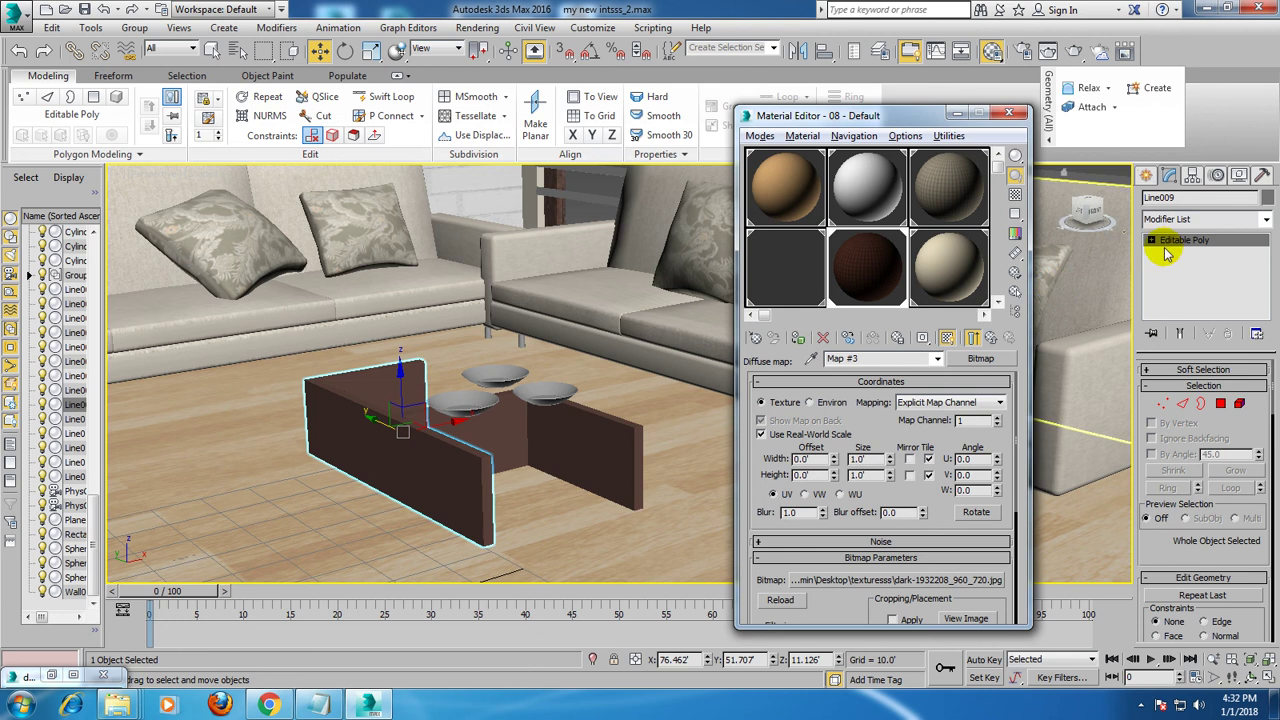
- Add a Box UVW Map modifier to the front panel with width and height 50
click(1266, 220)
scroll(1230, 300, down, 10)
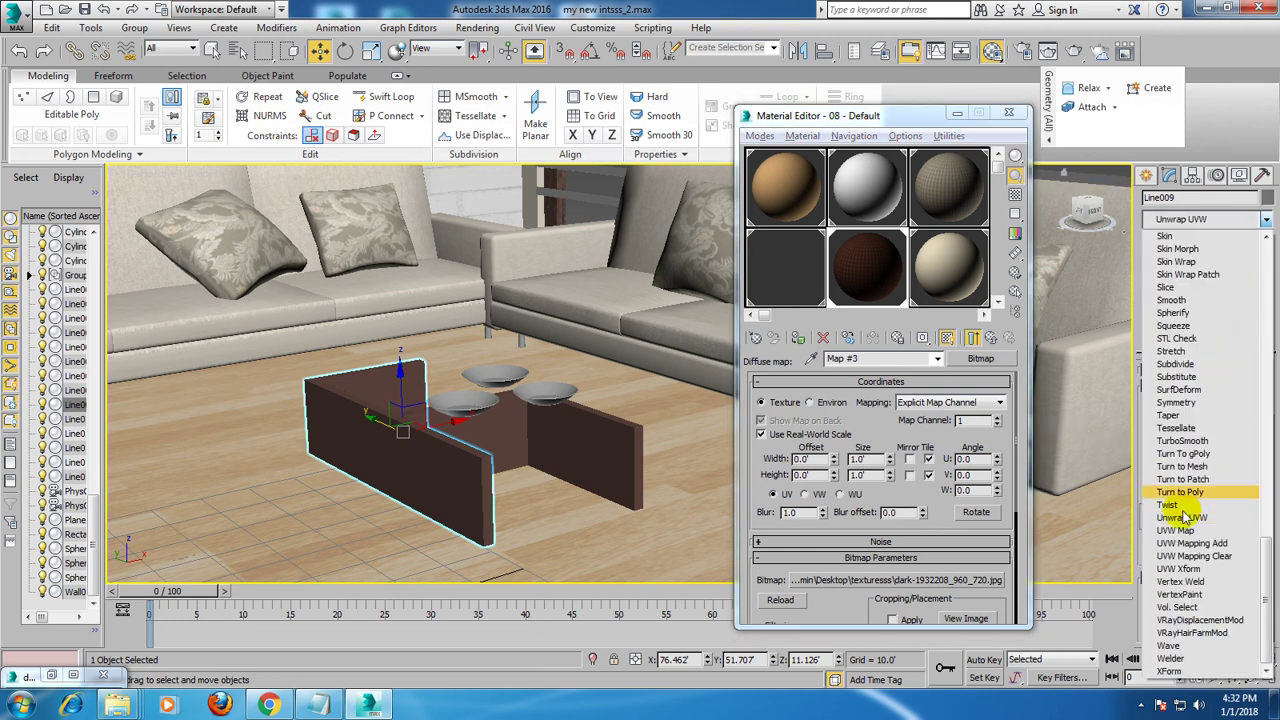
click(1200, 532)
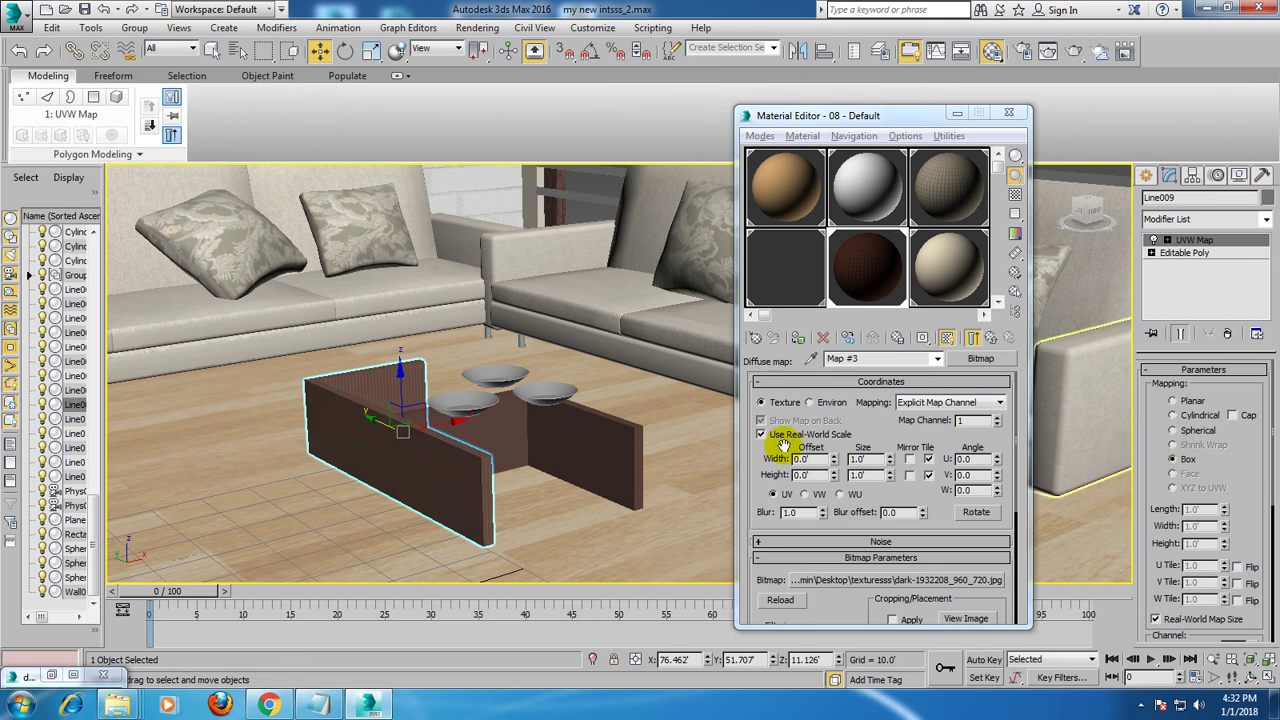
double_click(865, 459)
click(600, 459)
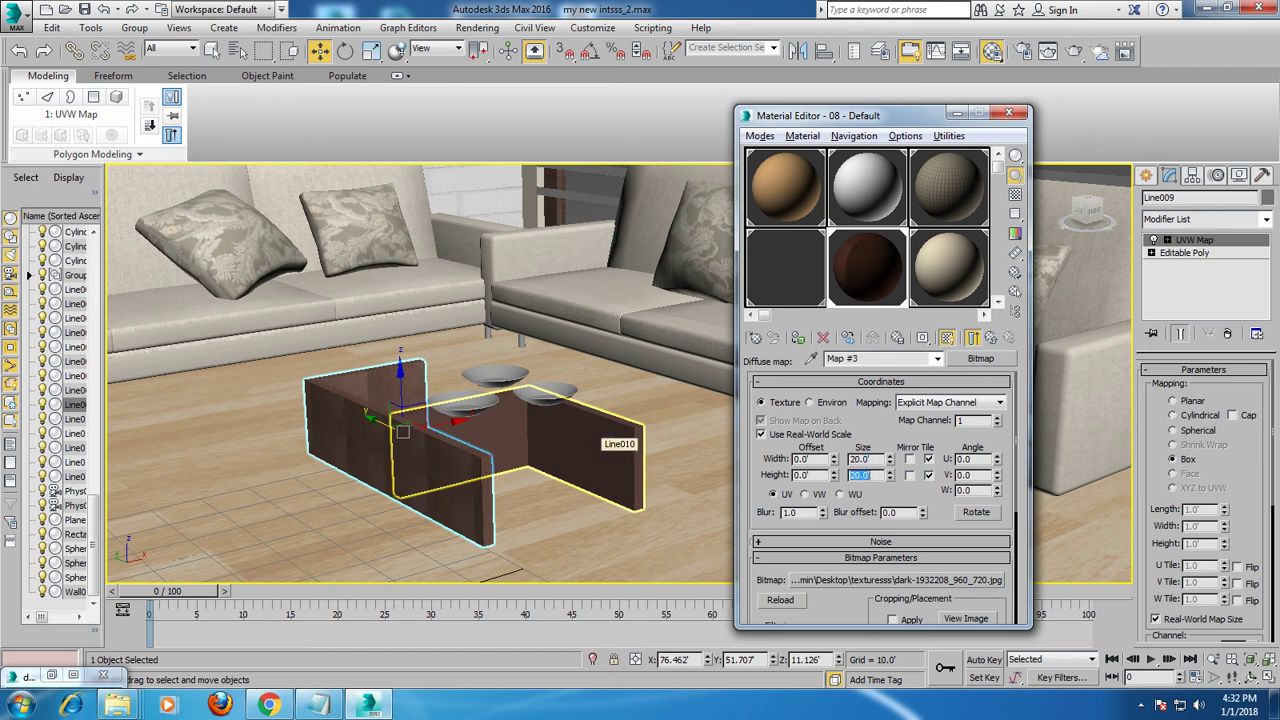
scroll(483, 457, up, 5)
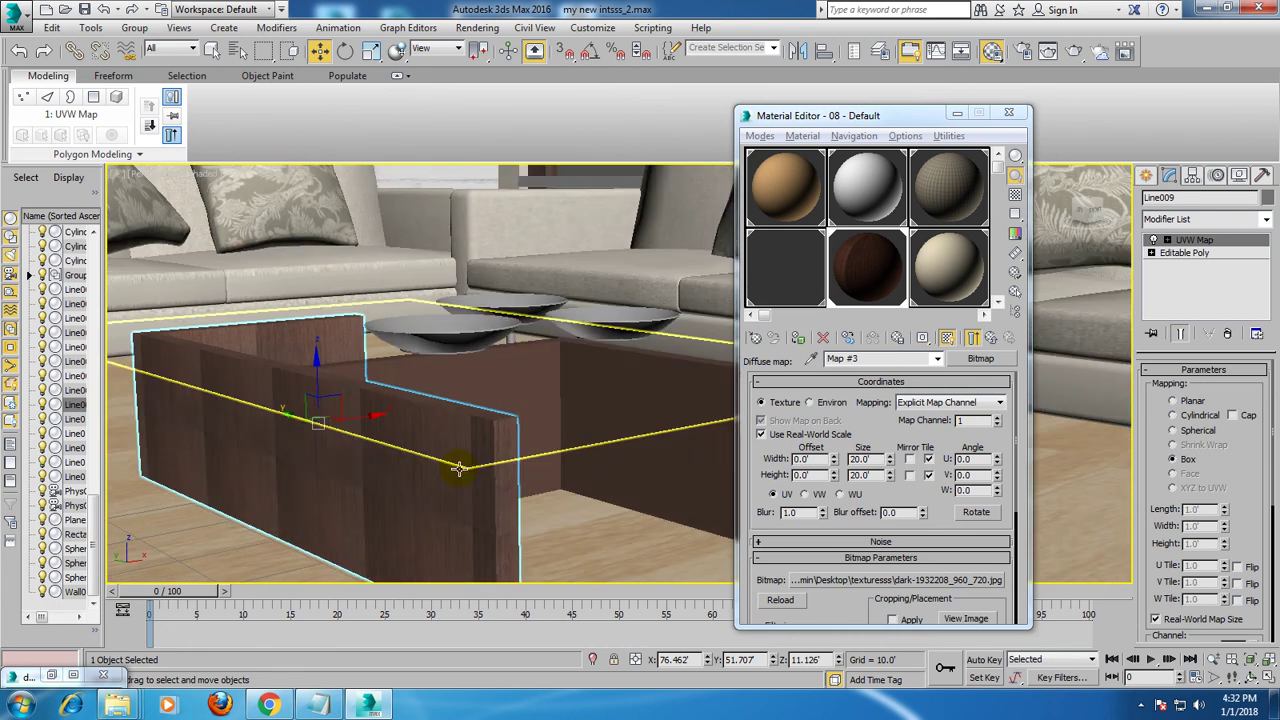
click(875, 459)
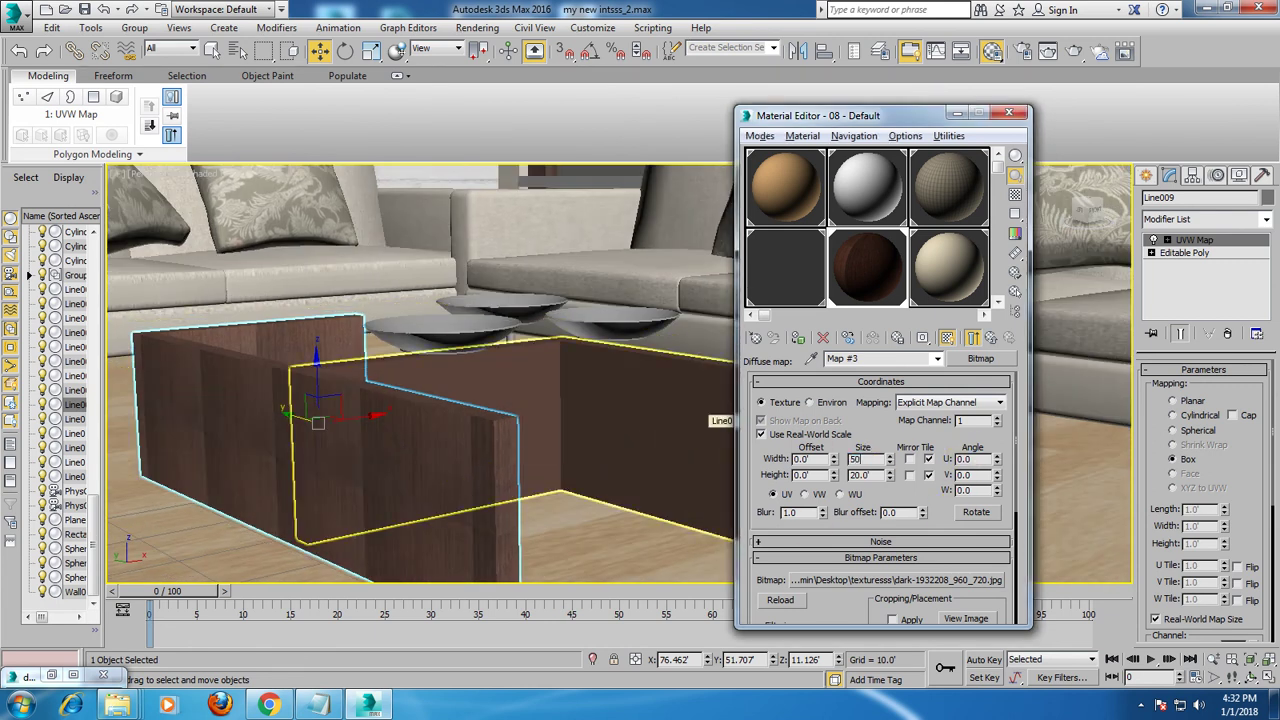
key(Tab)
text(50)
key(Return)
- Add a Box-projection UVW Map modifier to the side panel Line010
click(650, 465)
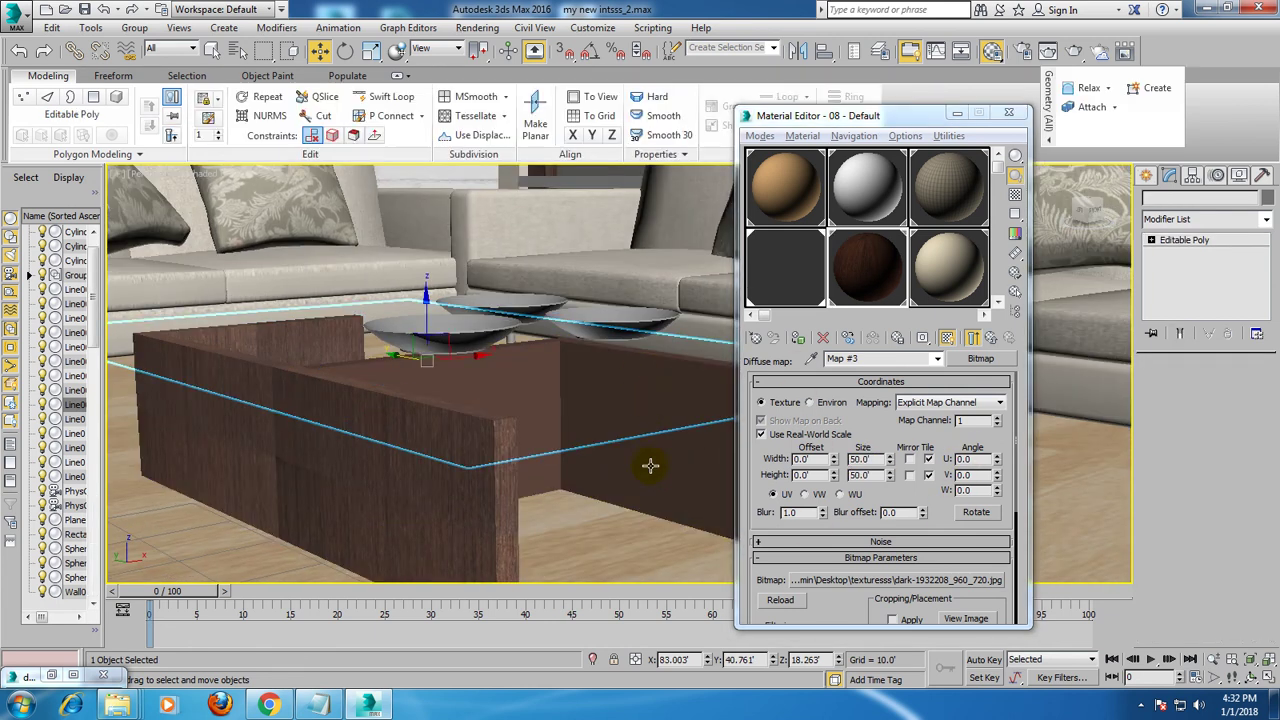
click(650, 480)
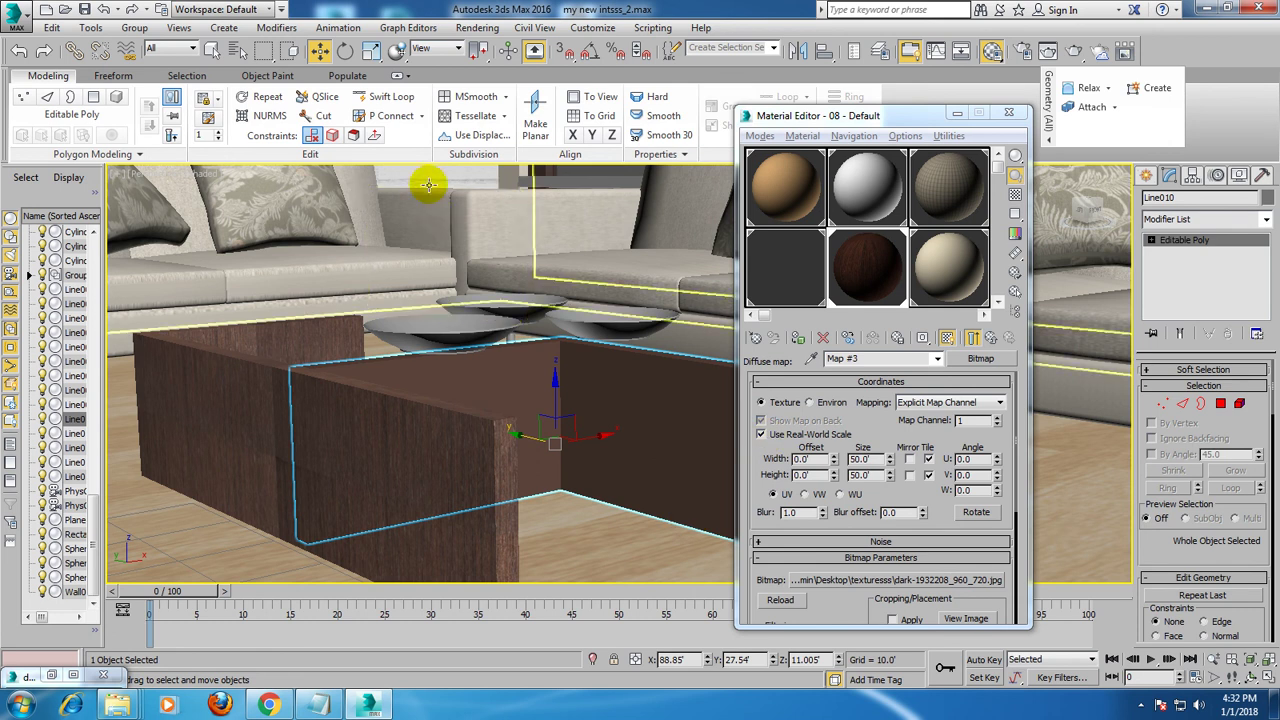
click(610, 455)
click(662, 487)
click(1085, 210)
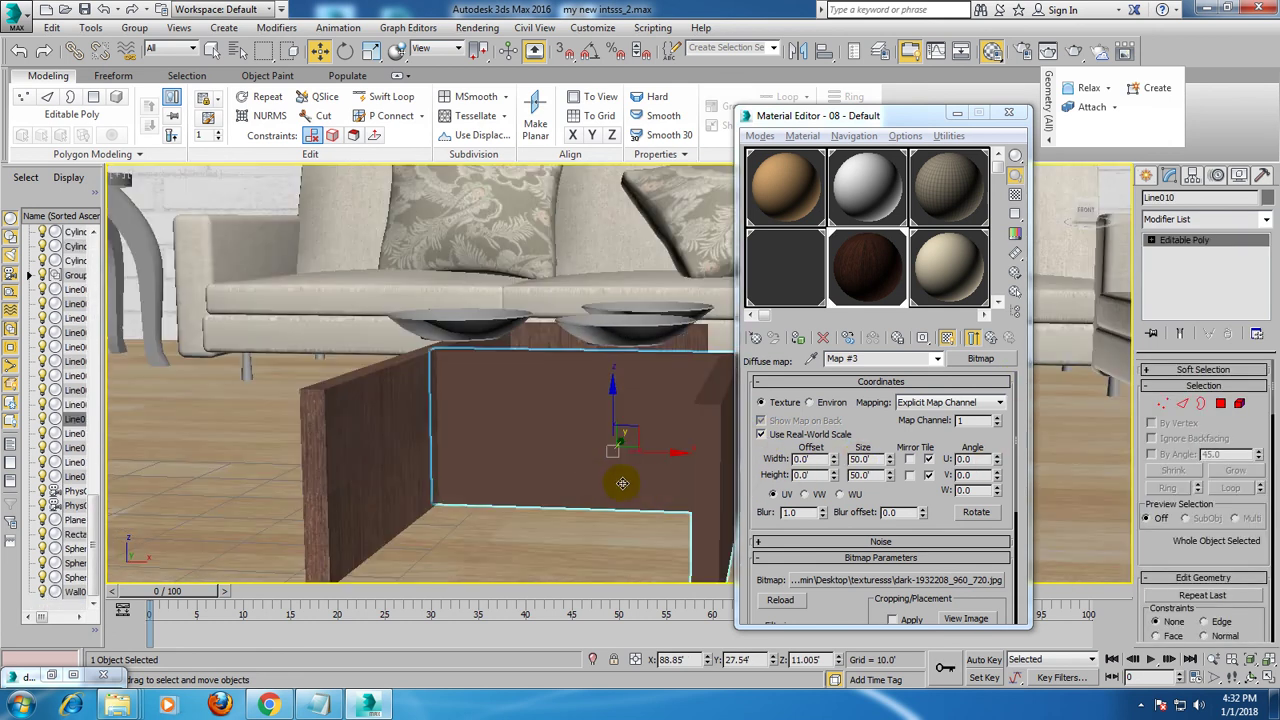
click(1258, 222)
text(uv)
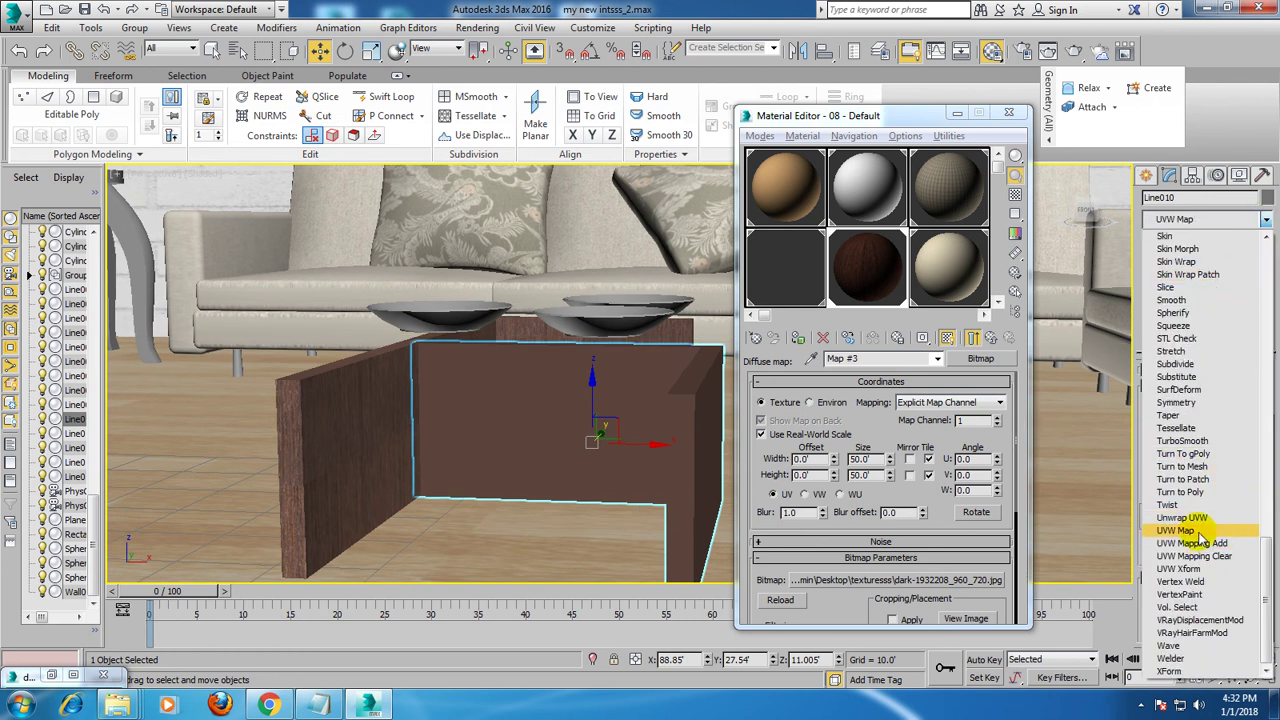
click(1197, 533)
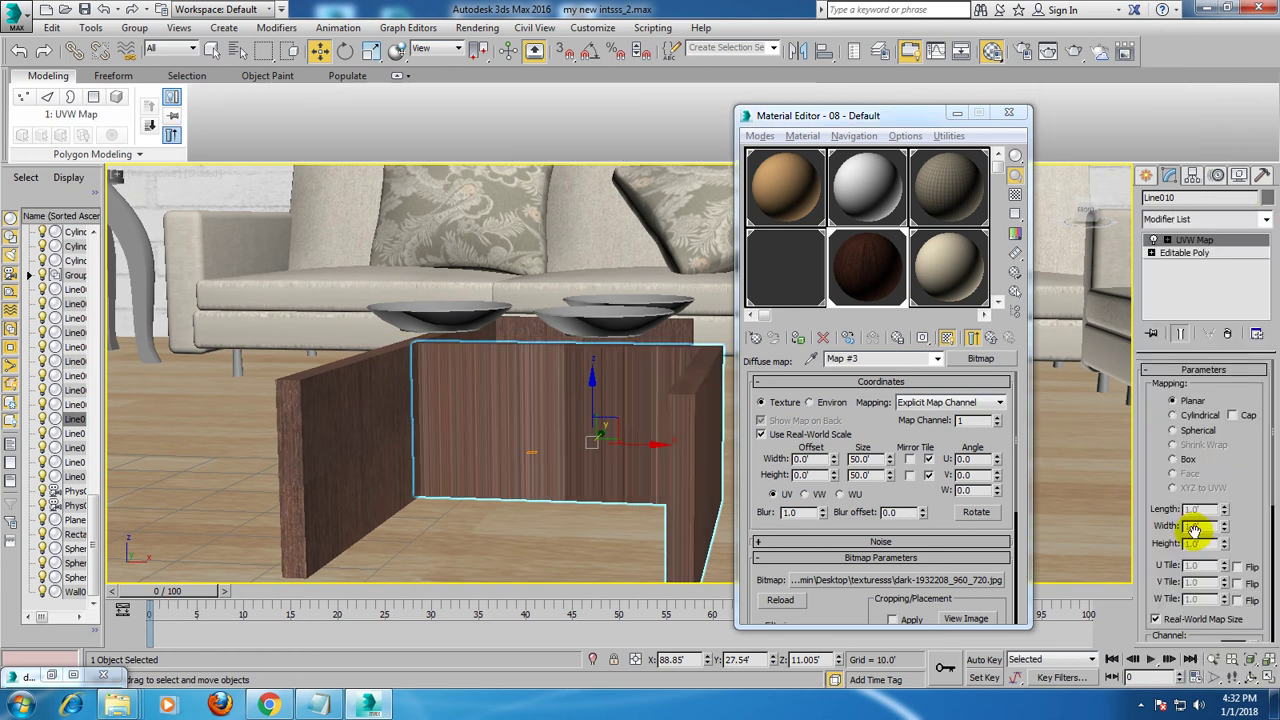
click(1173, 459)
scroll(703, 508, down, 4)
mouse_move(703, 508)
alt+middle_down()
mouse_move(634, 382)
mouse_move(651, 409)
alt+middle_up()
click(634, 382)
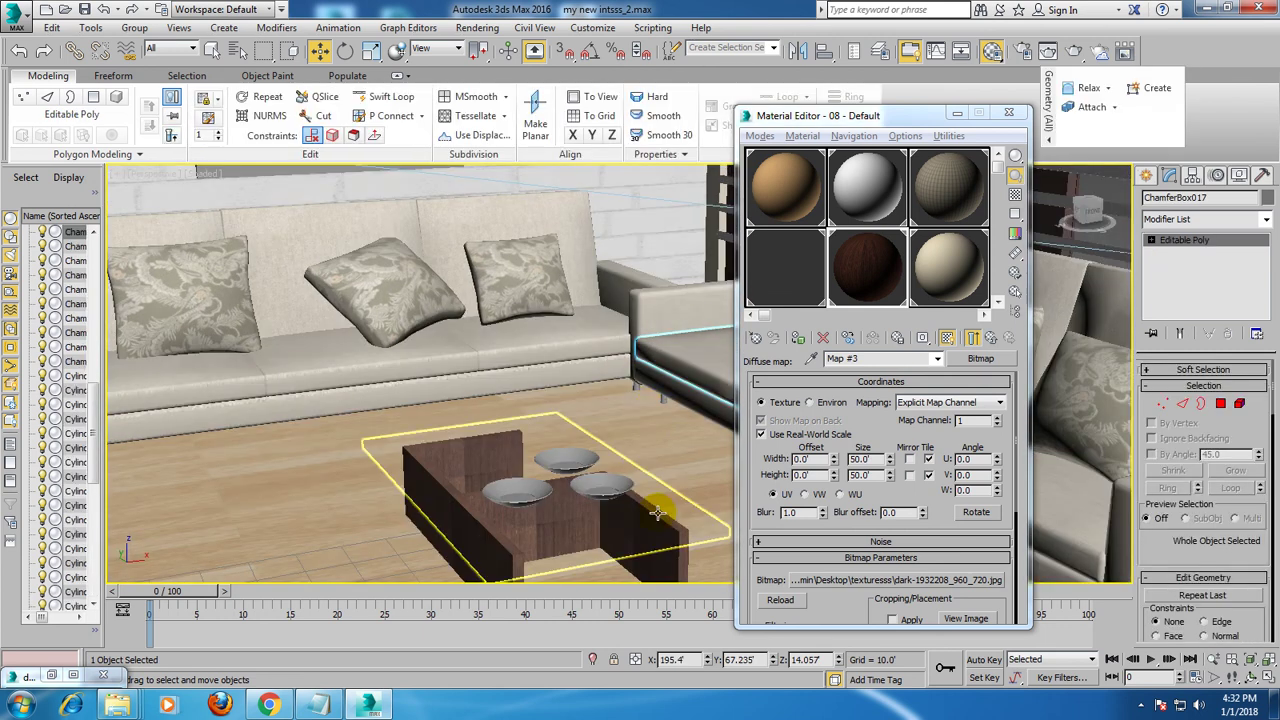
- Zoom out, view the furnished room through PhysCamera001, then switch to Notepad
scroll(666, 481, up, 2)
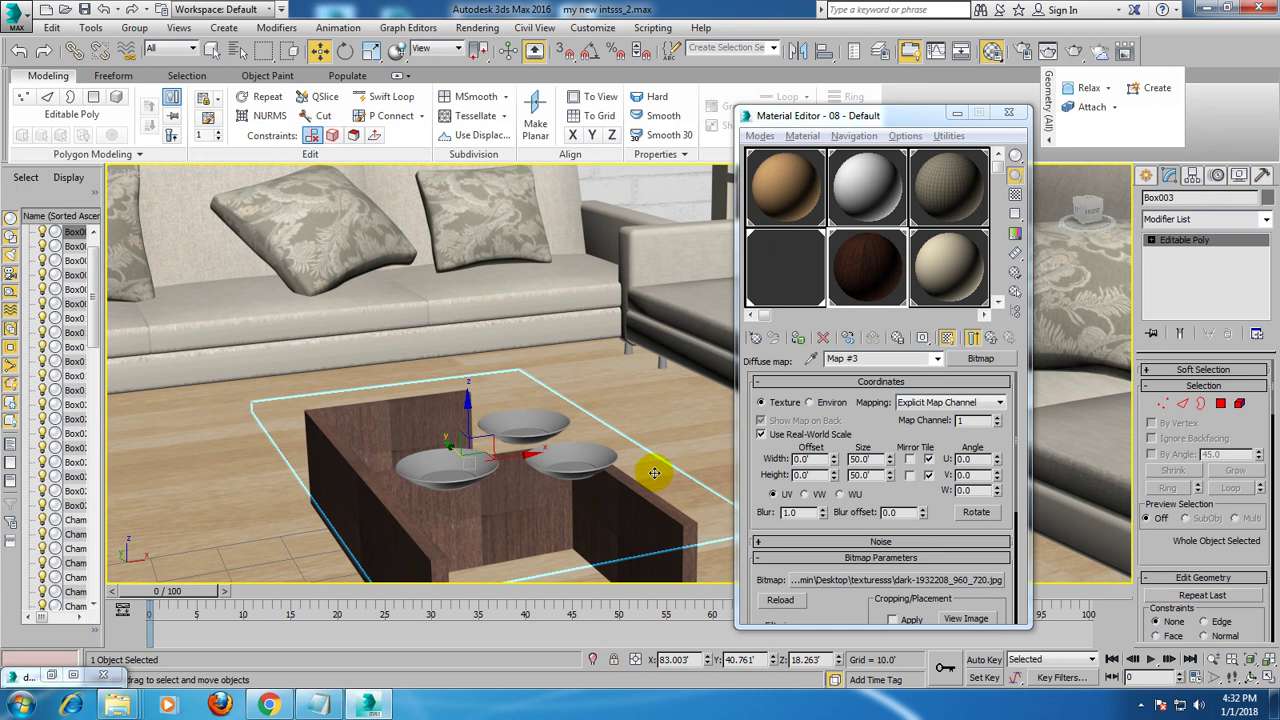
scroll(653, 472, down, 2)
scroll(543, 520, down, 3)
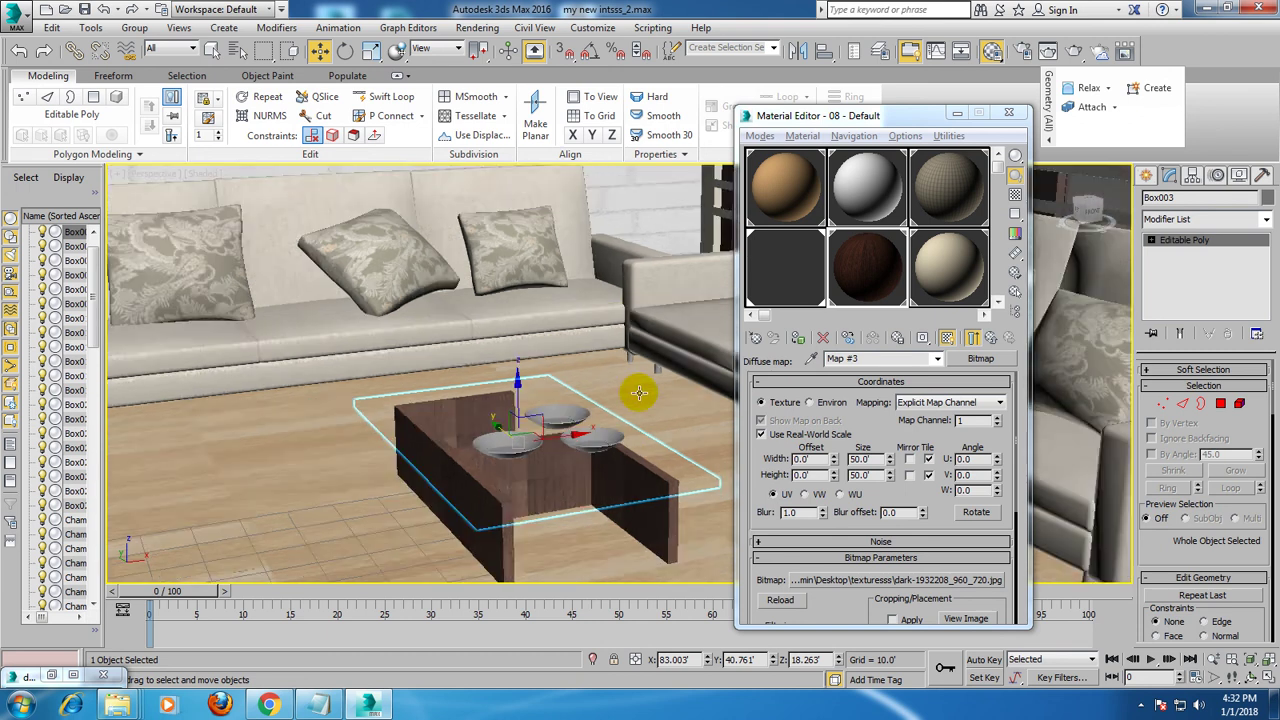
scroll(634, 391, down, 3)
scroll(606, 391, down, 2)
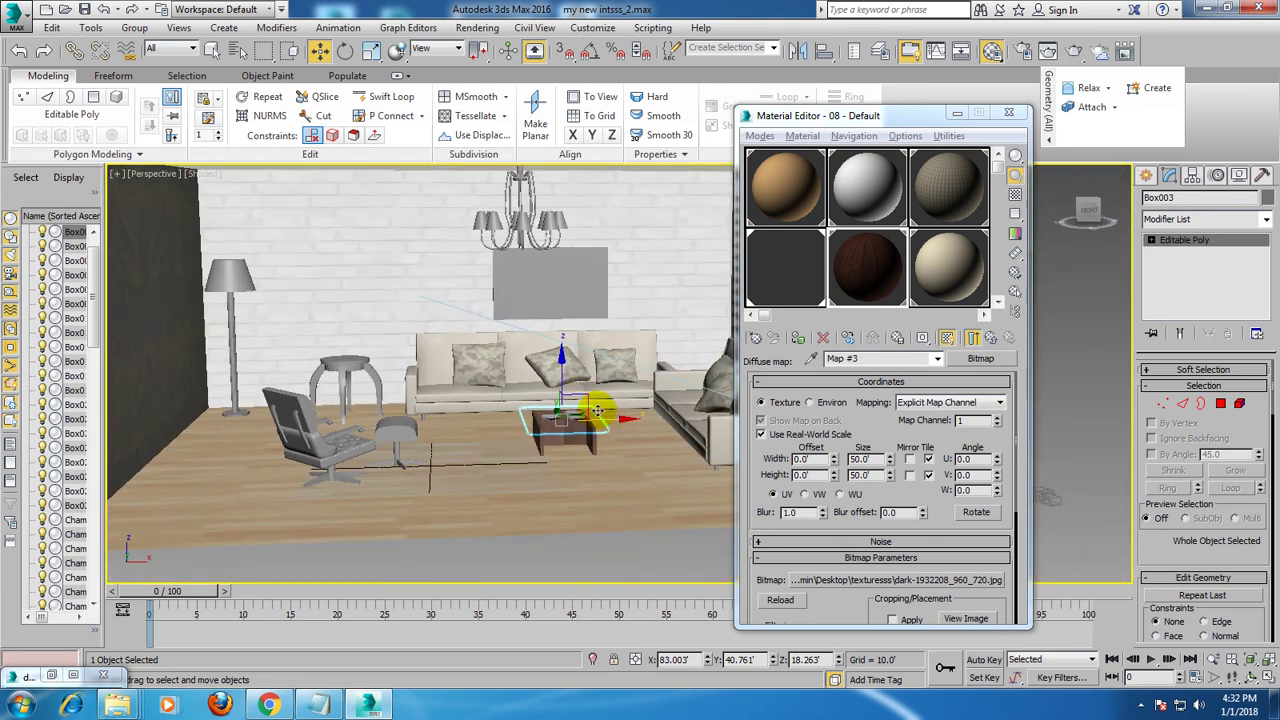
key(c)
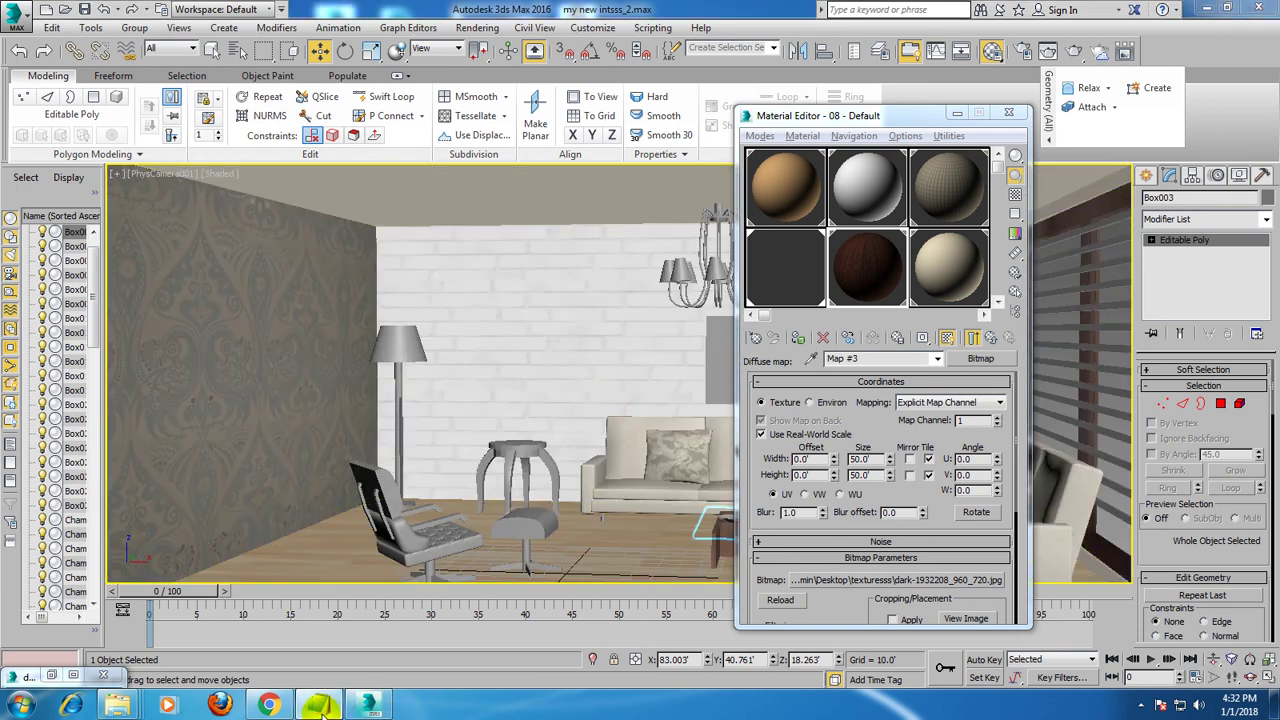
click(318, 705)
- Type 'Thanks for watching..' and 'continue to part 6' on new lines after 'Lets get started..'
click(286, 92)
key(Return)
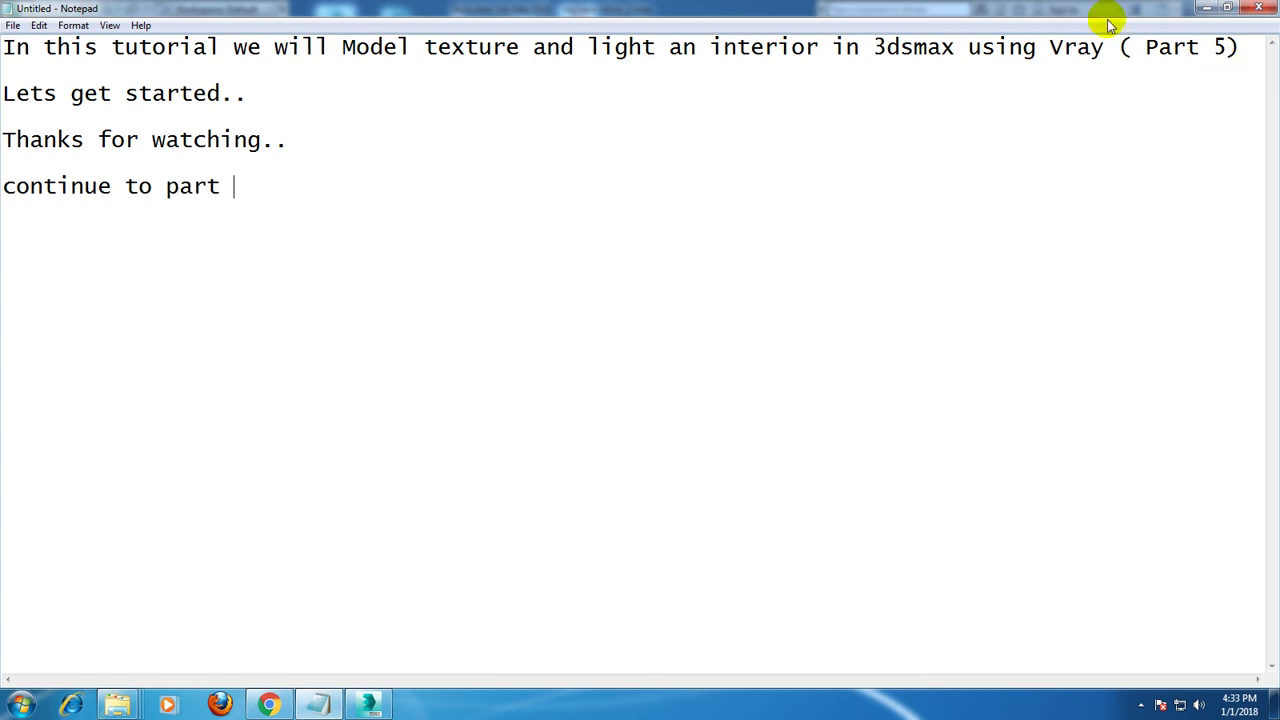
text(6)
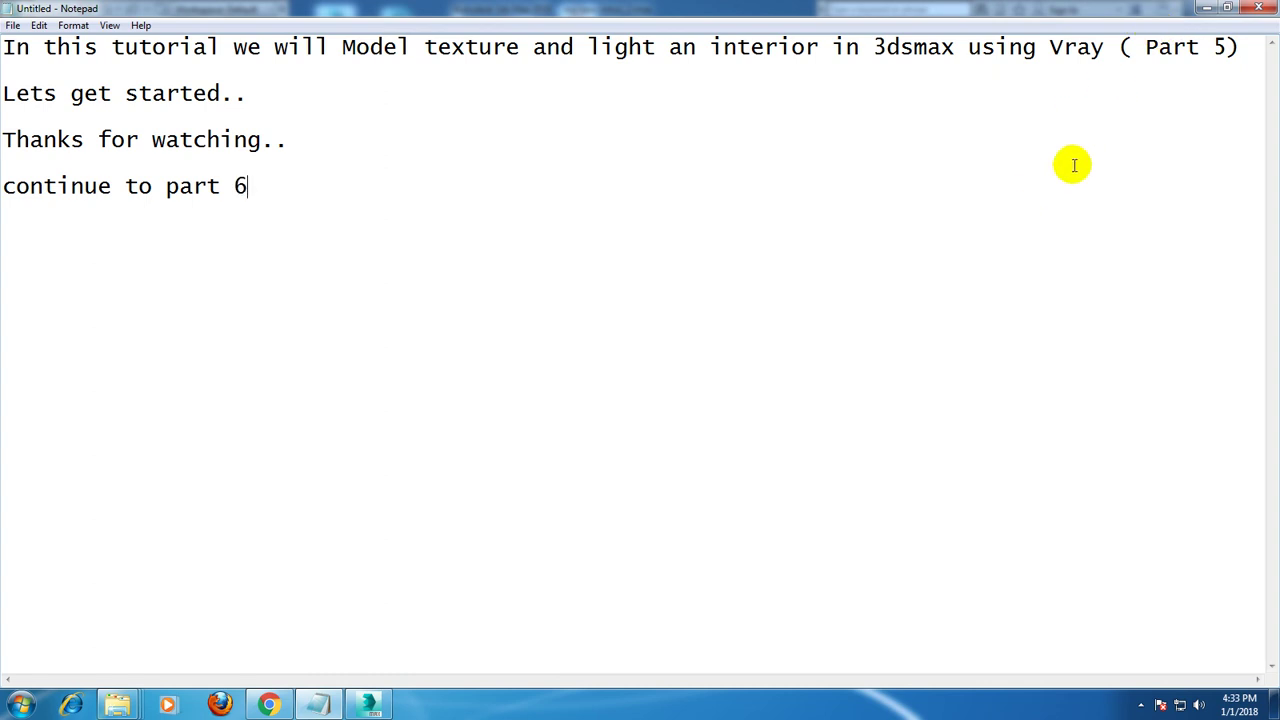